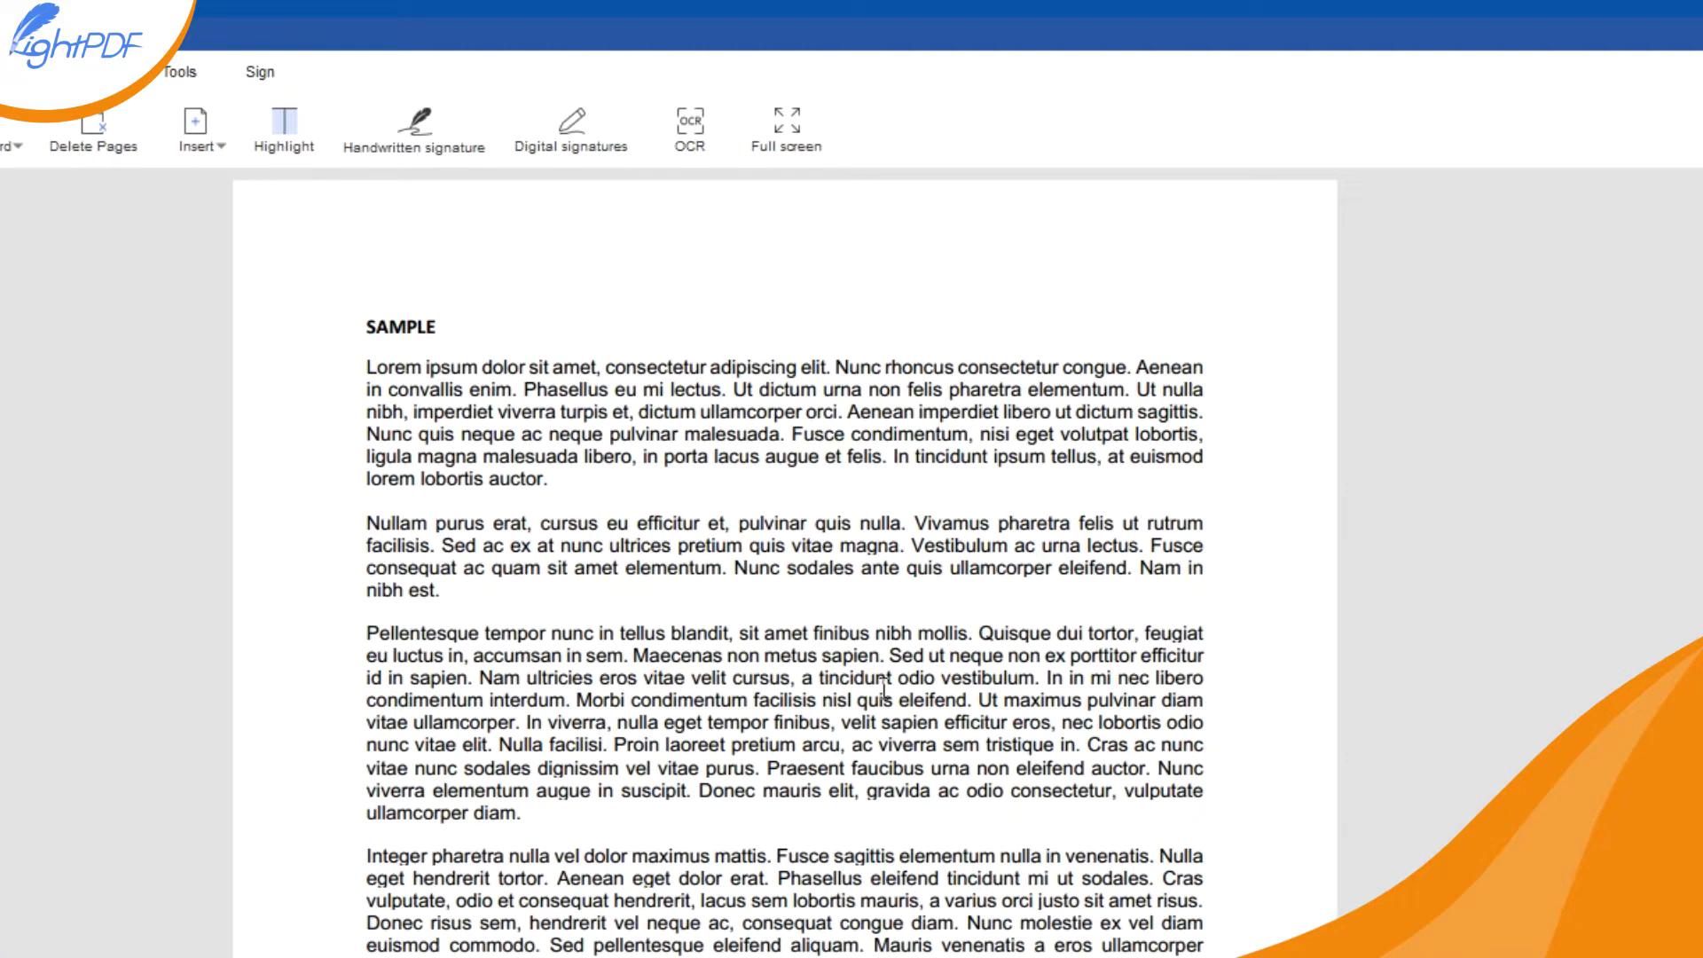
Step: Draw a red rectangle outline (width 1) above the SAMPLE heading
scroll(883, 687, "down", 1)
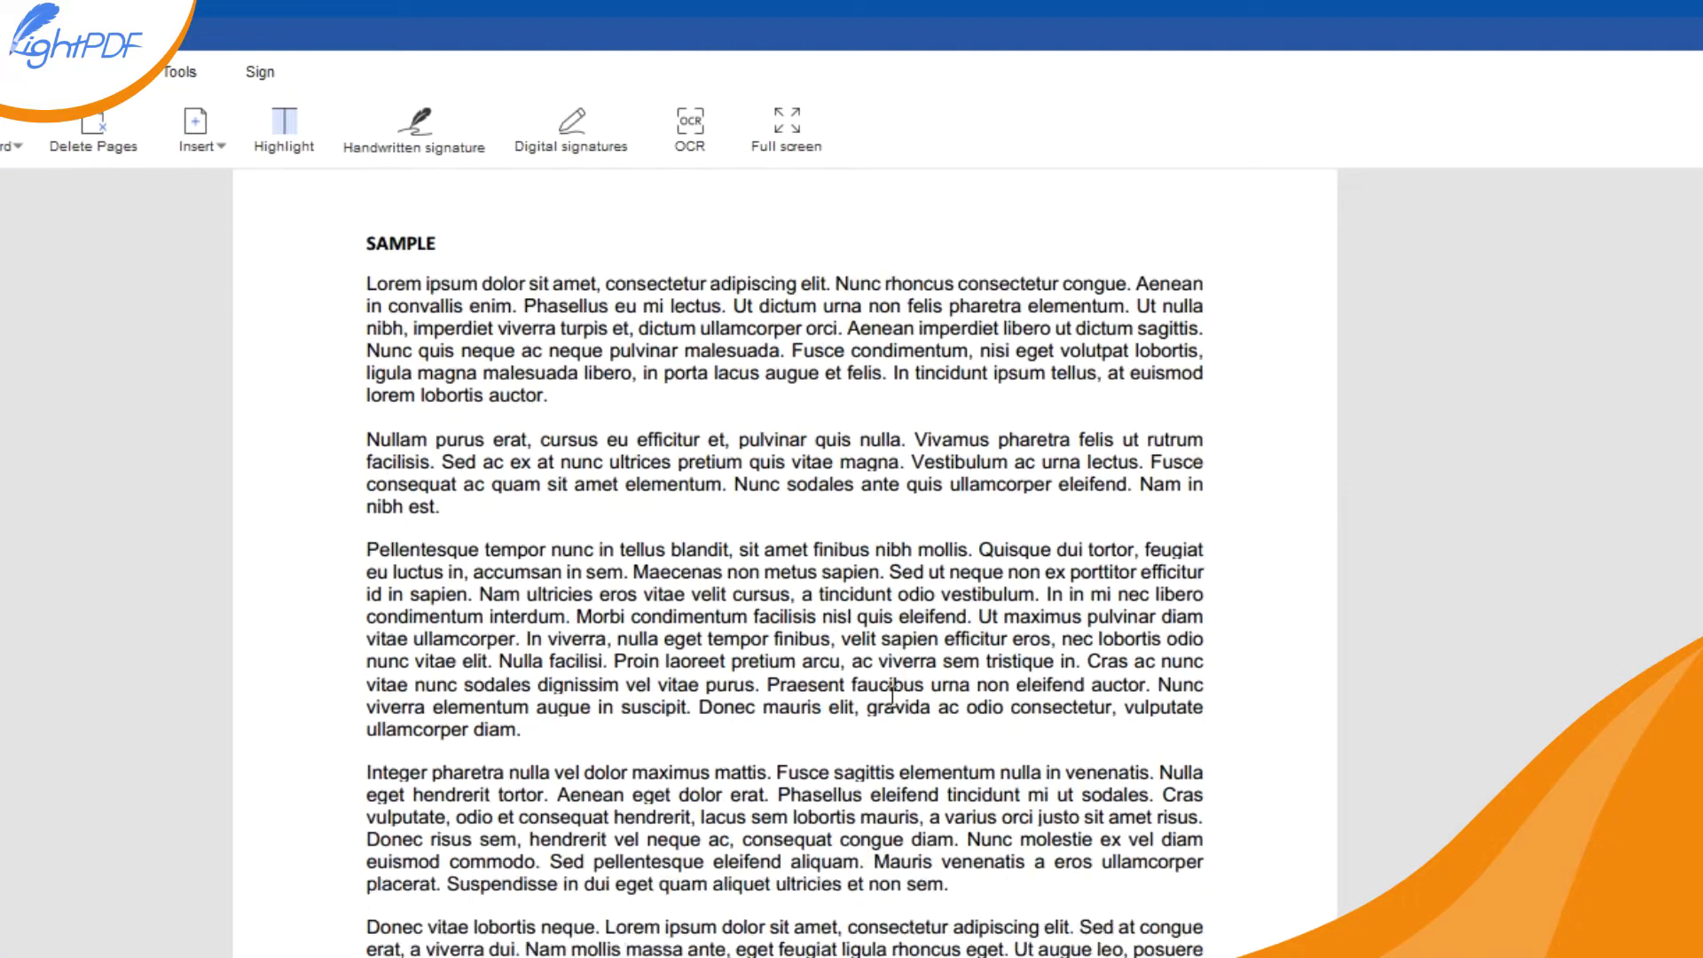
scroll(888, 701, "down", 3)
scroll(888, 716, "down", 3)
scroll(888, 720, "up", 6)
scroll(876, 717, "up", 1)
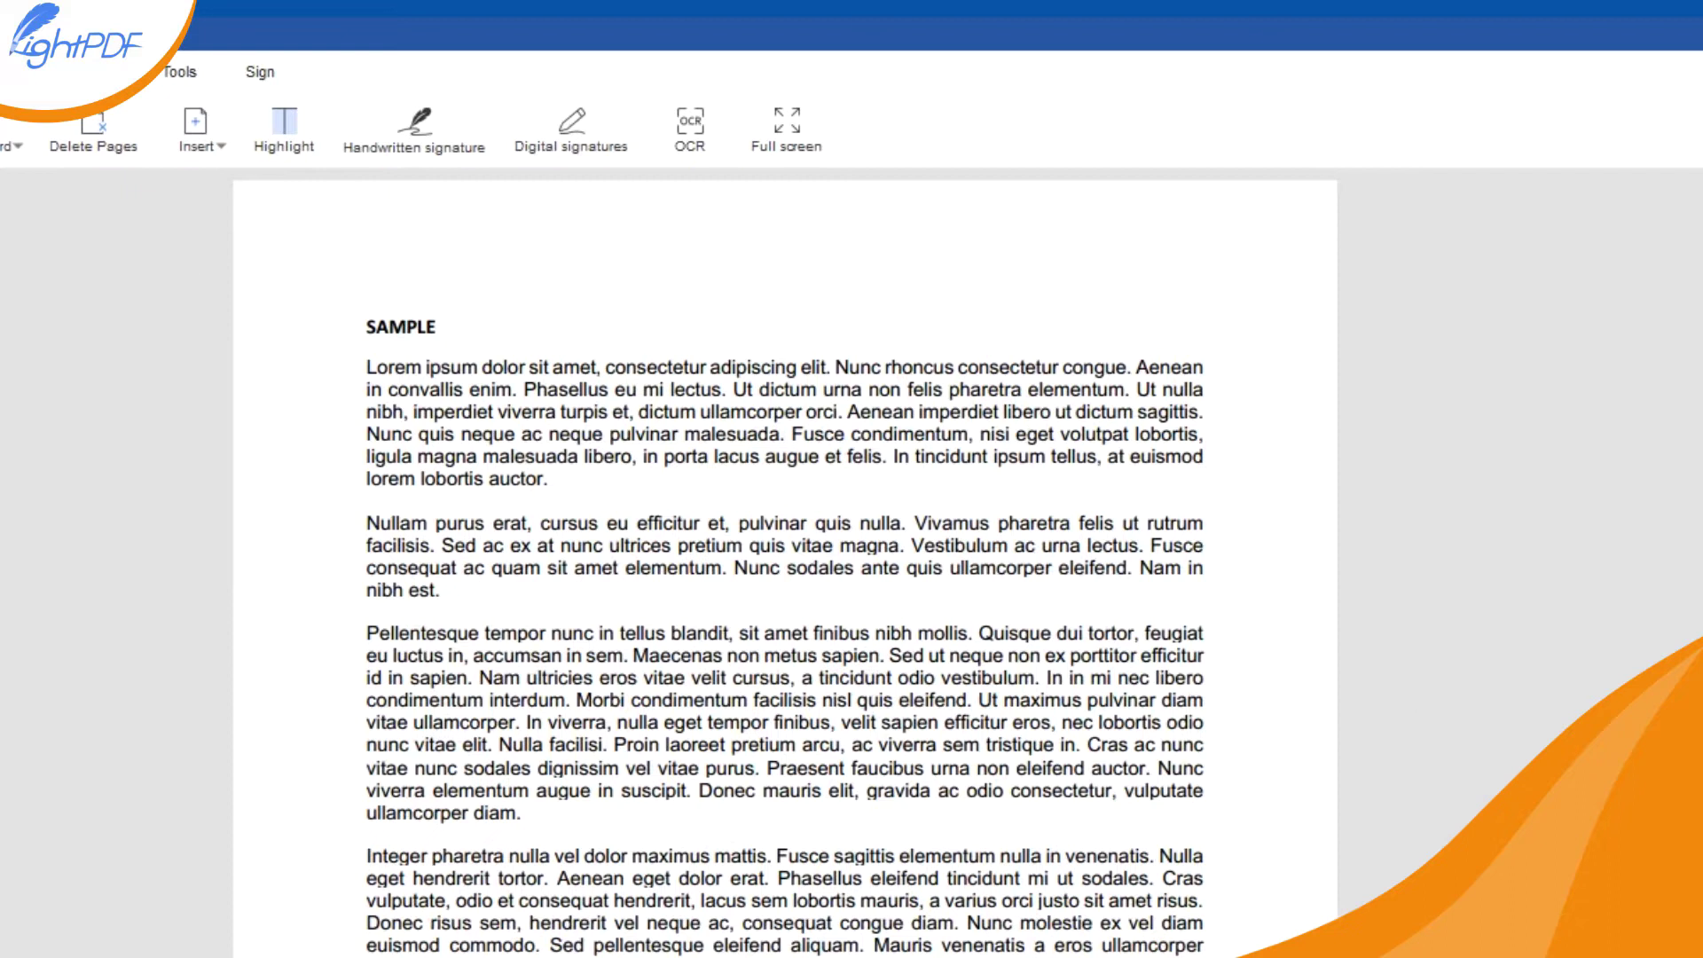
left_click(395, 142)
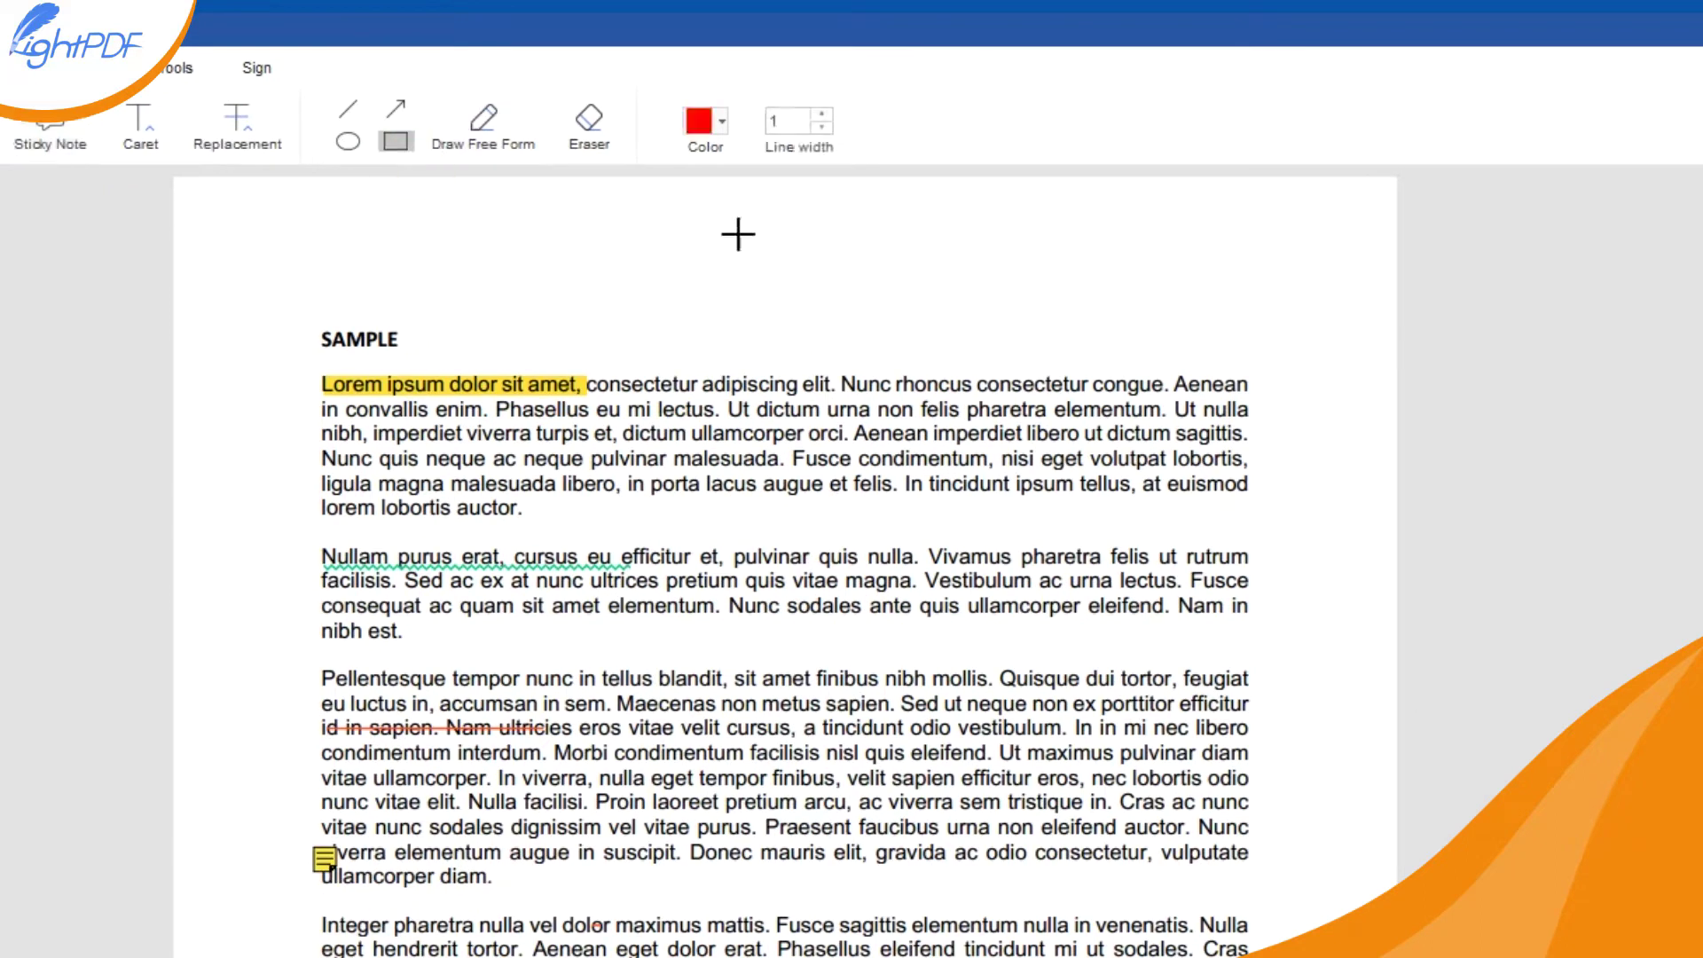
left_click_drag(748, 235, 1232, 310)
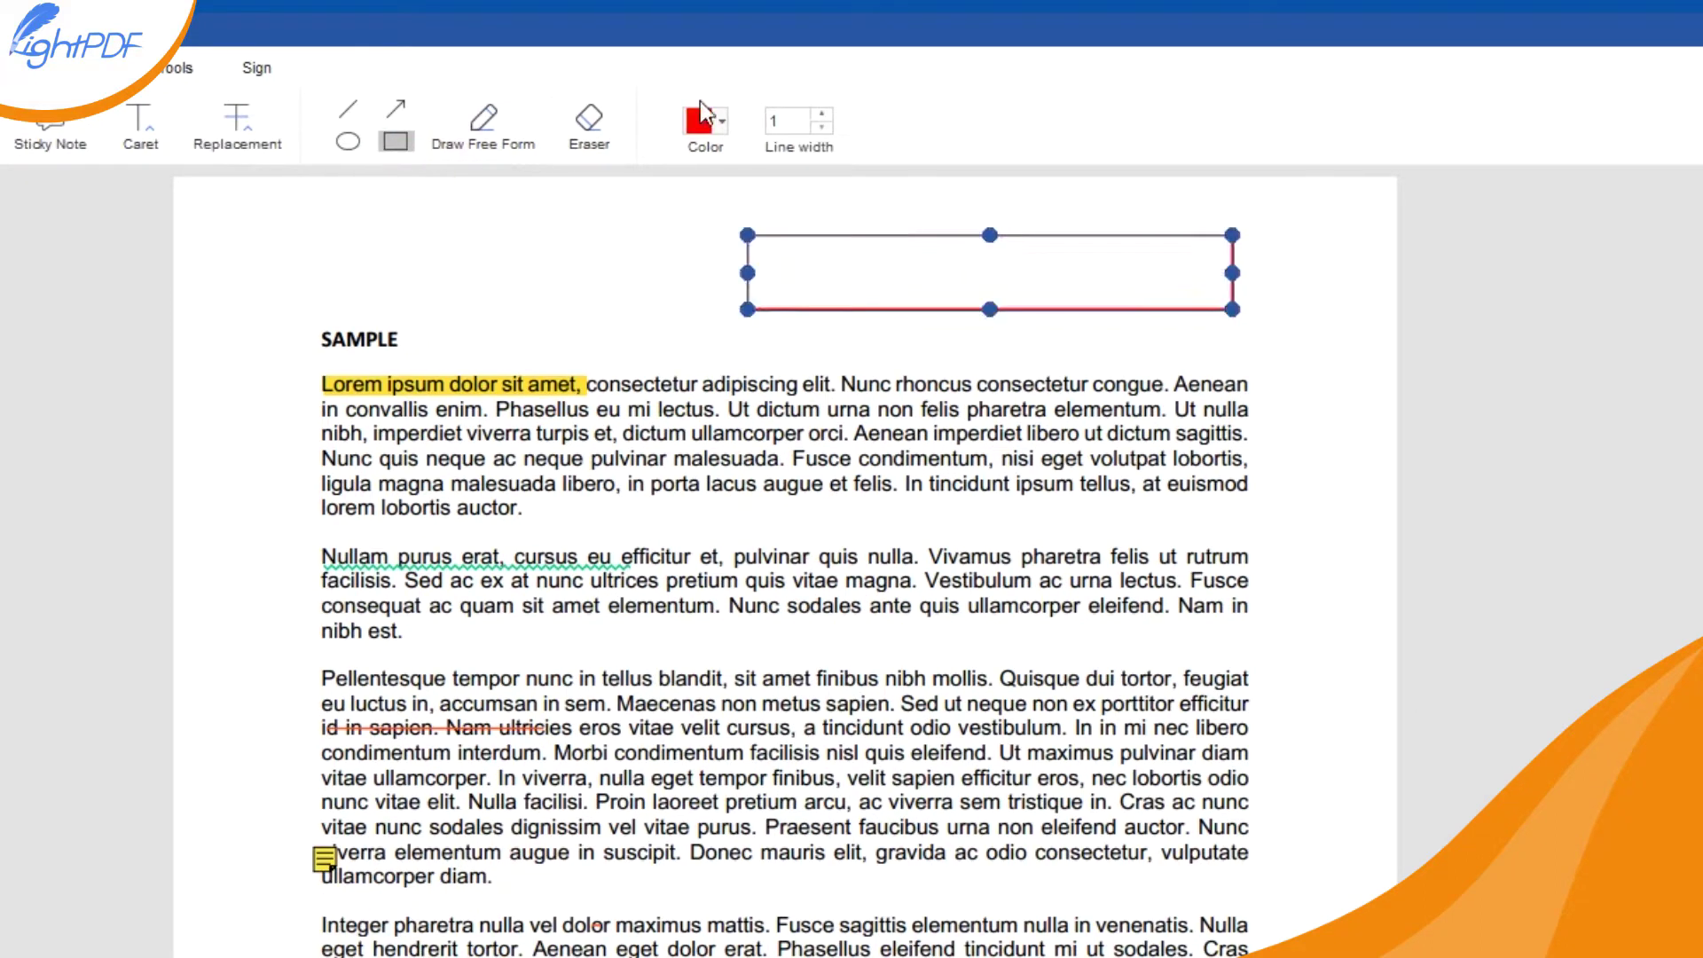
Step: Open the Watermark settings and start entering 'W' as the watermark text
left_click(173, 70)
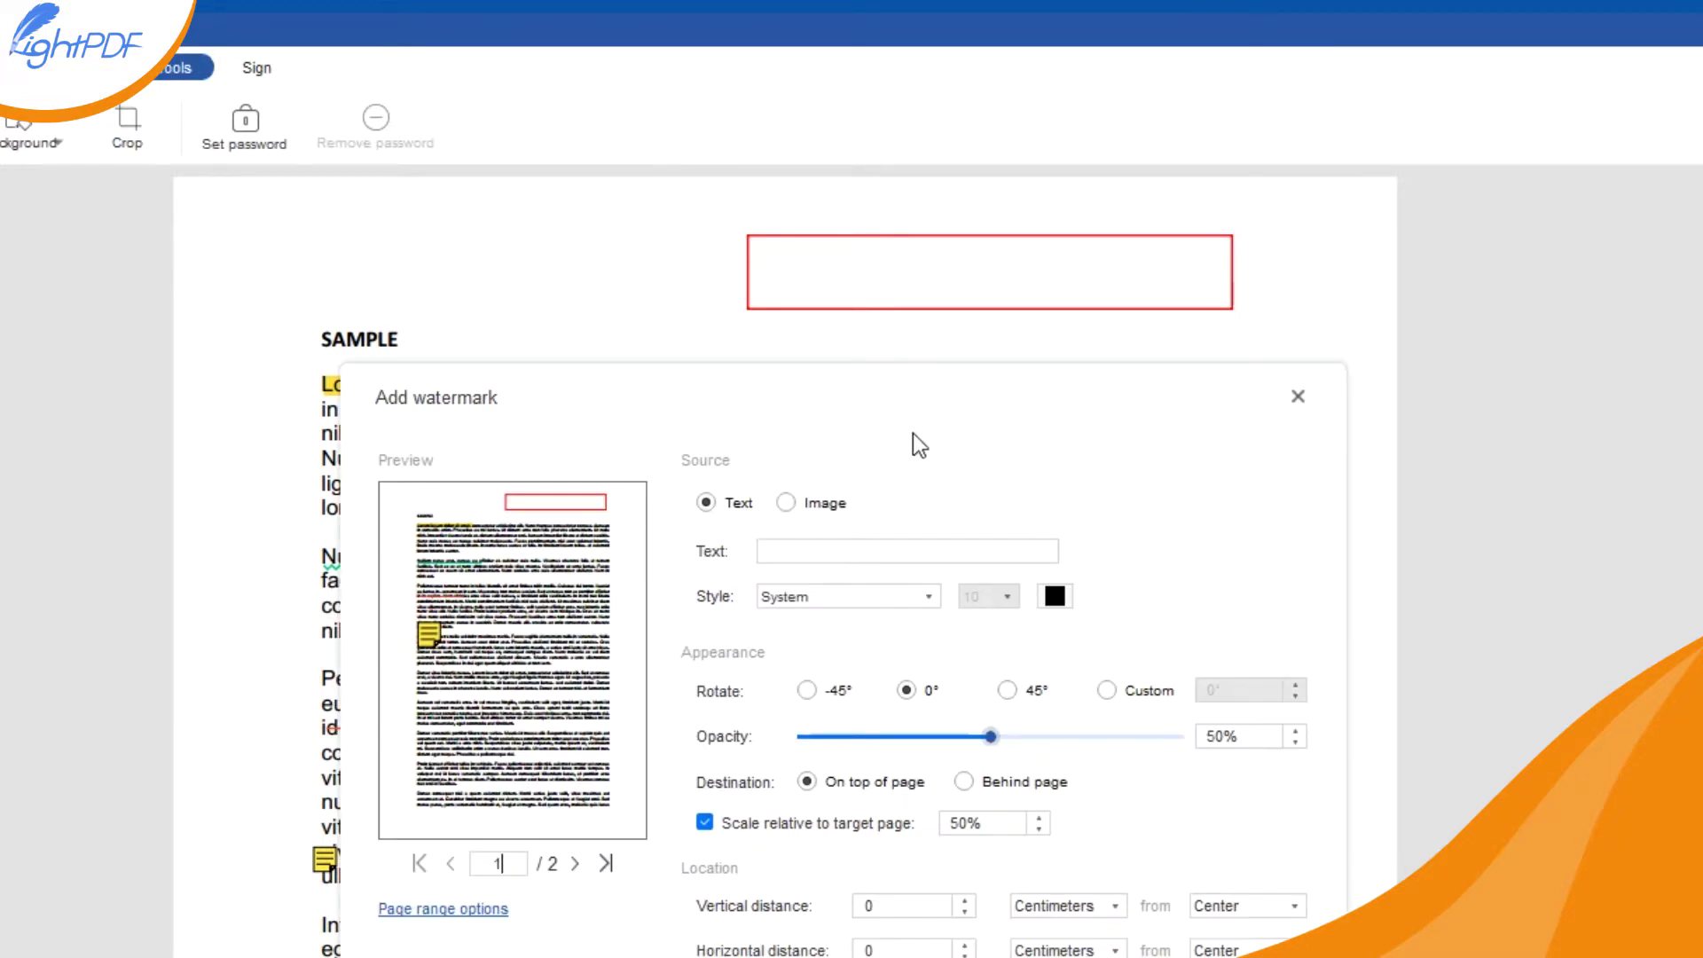
left_click(843, 551)
type("W")
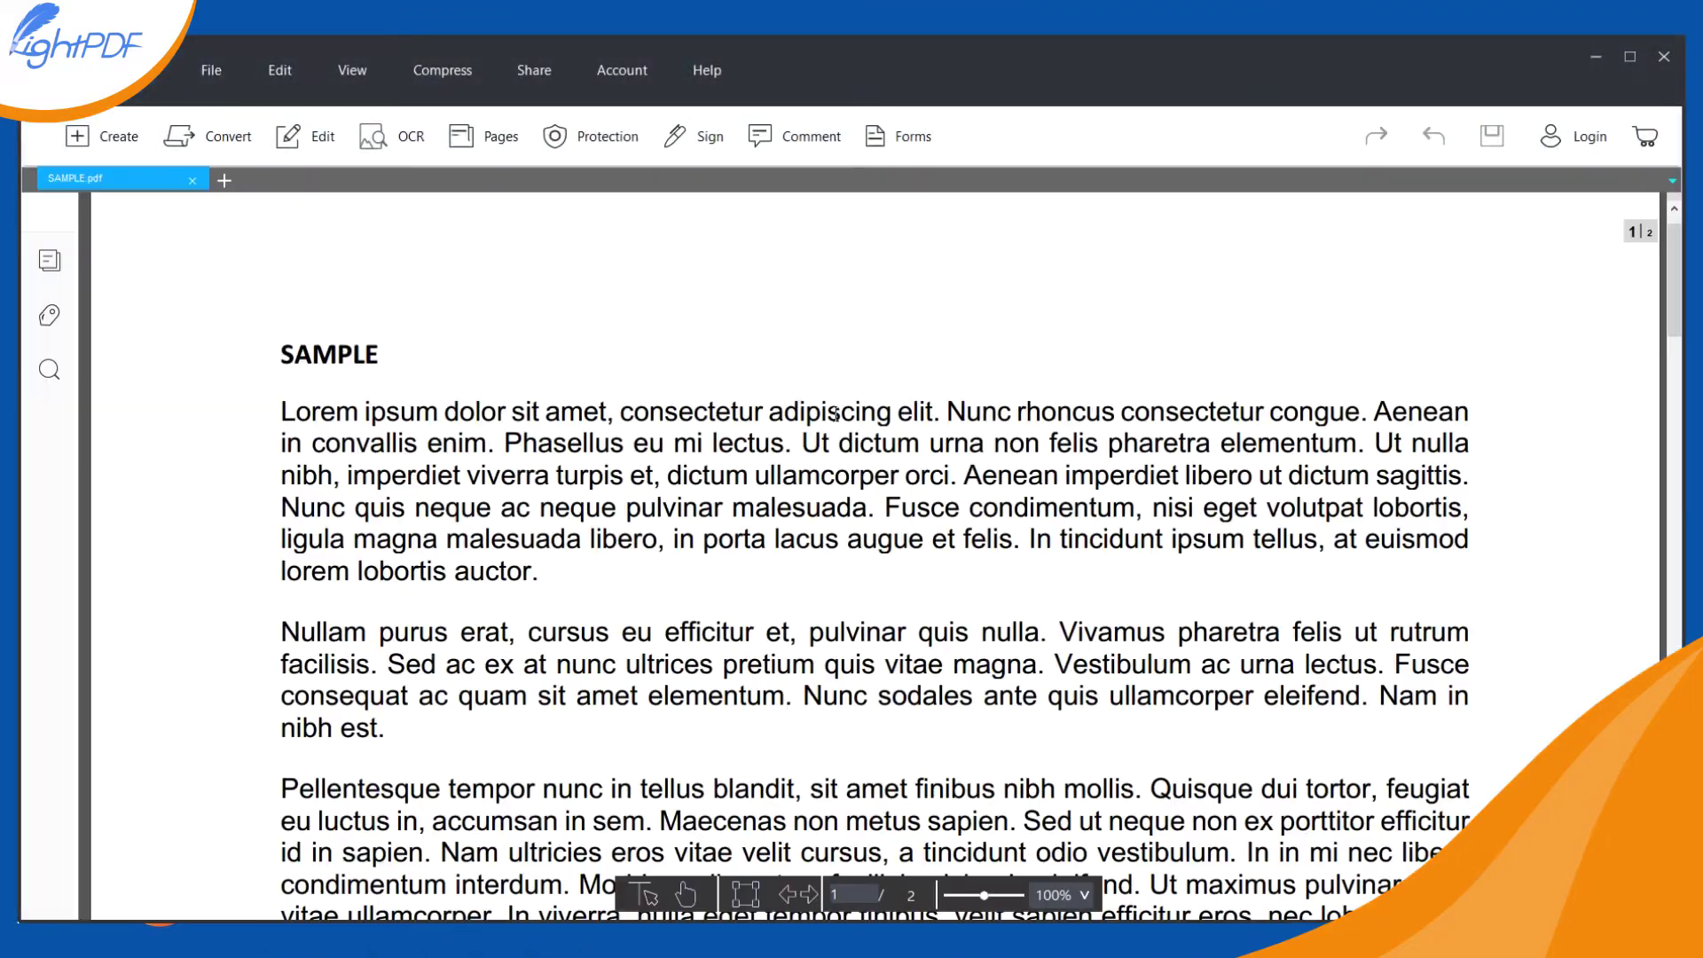
Step: Turn on Power PDF's text and image editing mode for SAMPLE
scroll(838, 415, "down", 5)
scroll(838, 414, "down", 4)
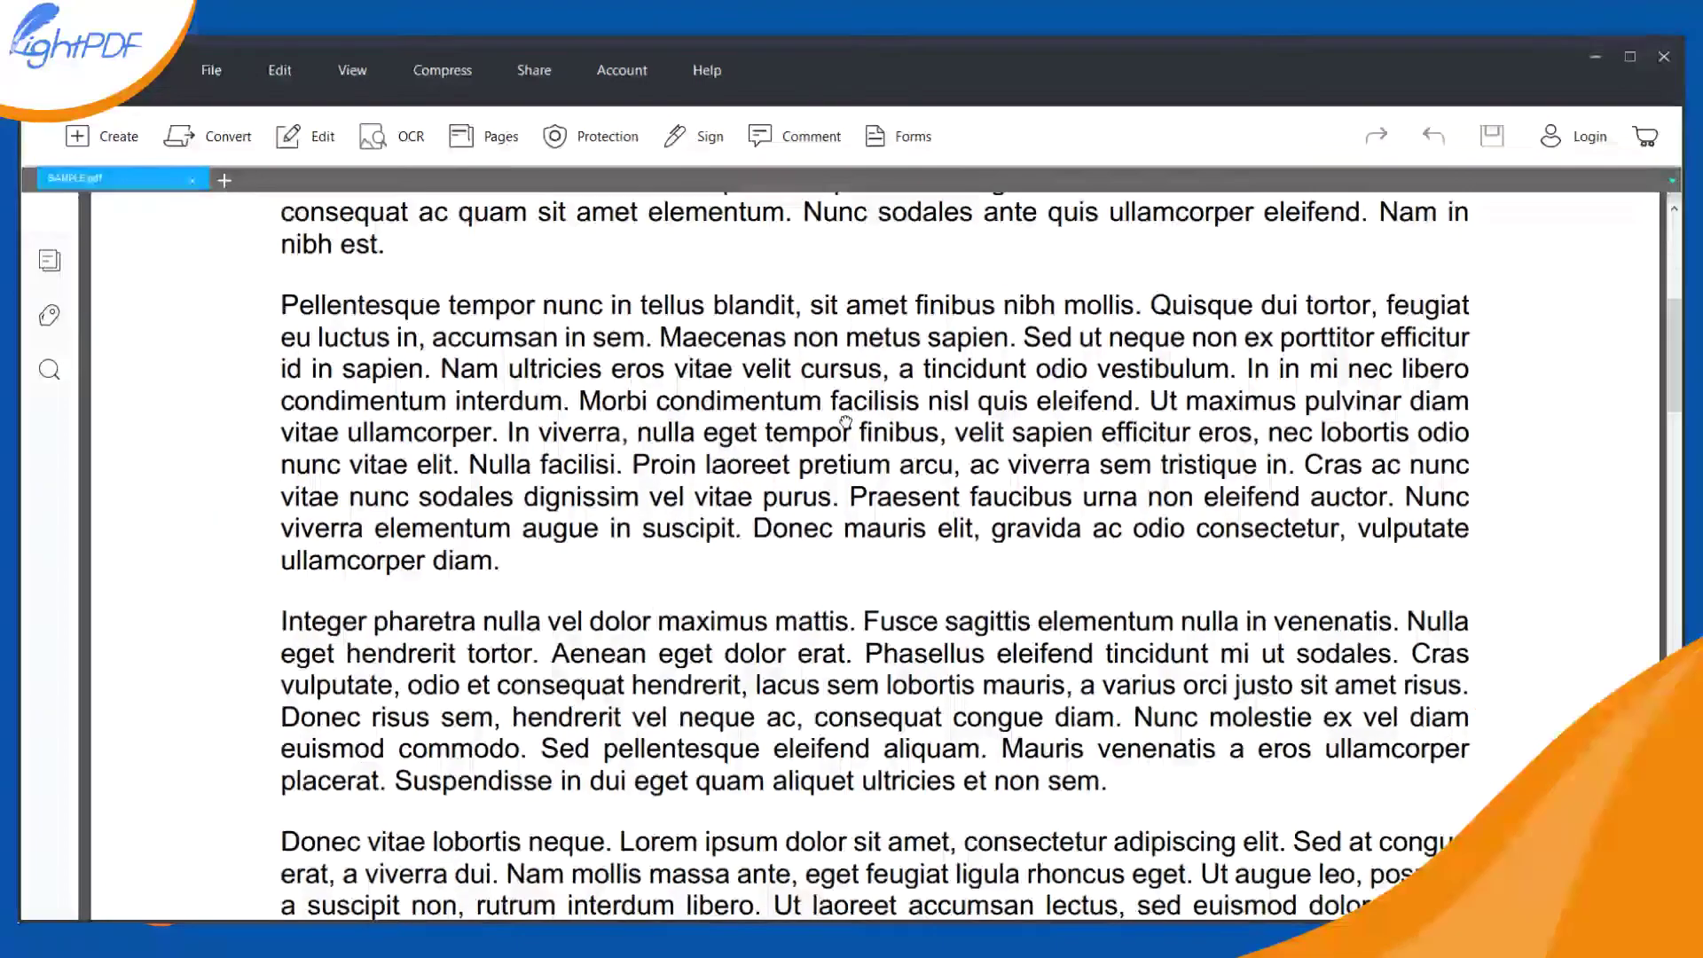
scroll(838, 415, "up", 4)
scroll(839, 411, "up", 3)
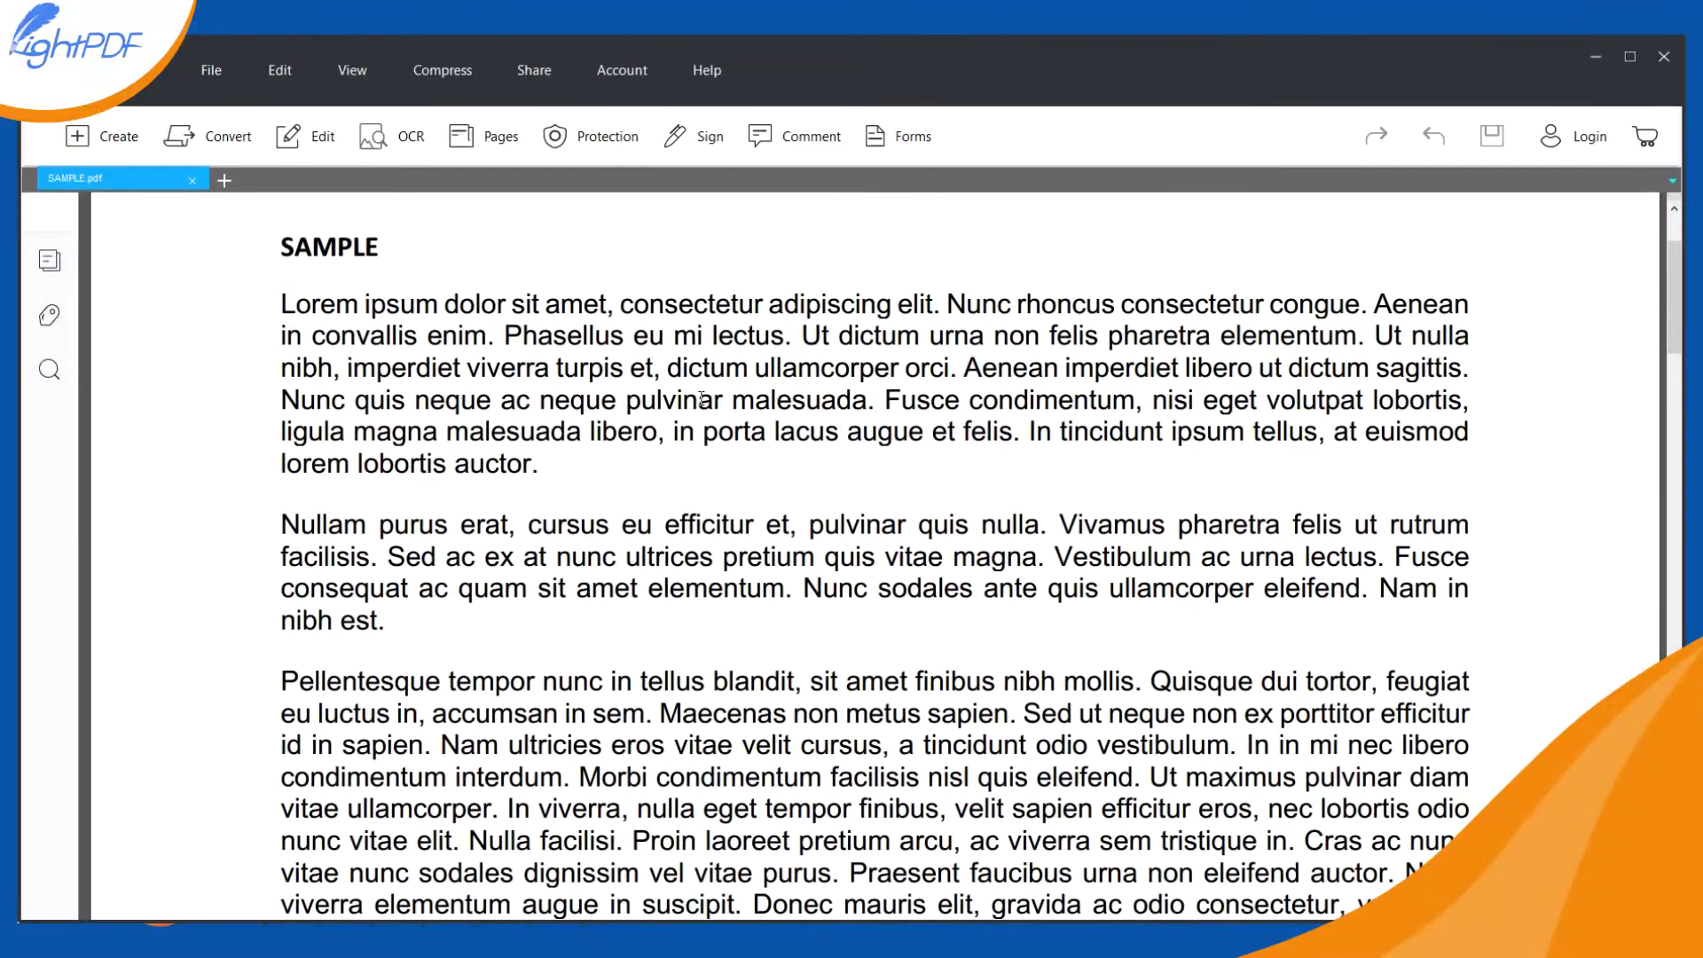
scroll(701, 399, "down", 1)
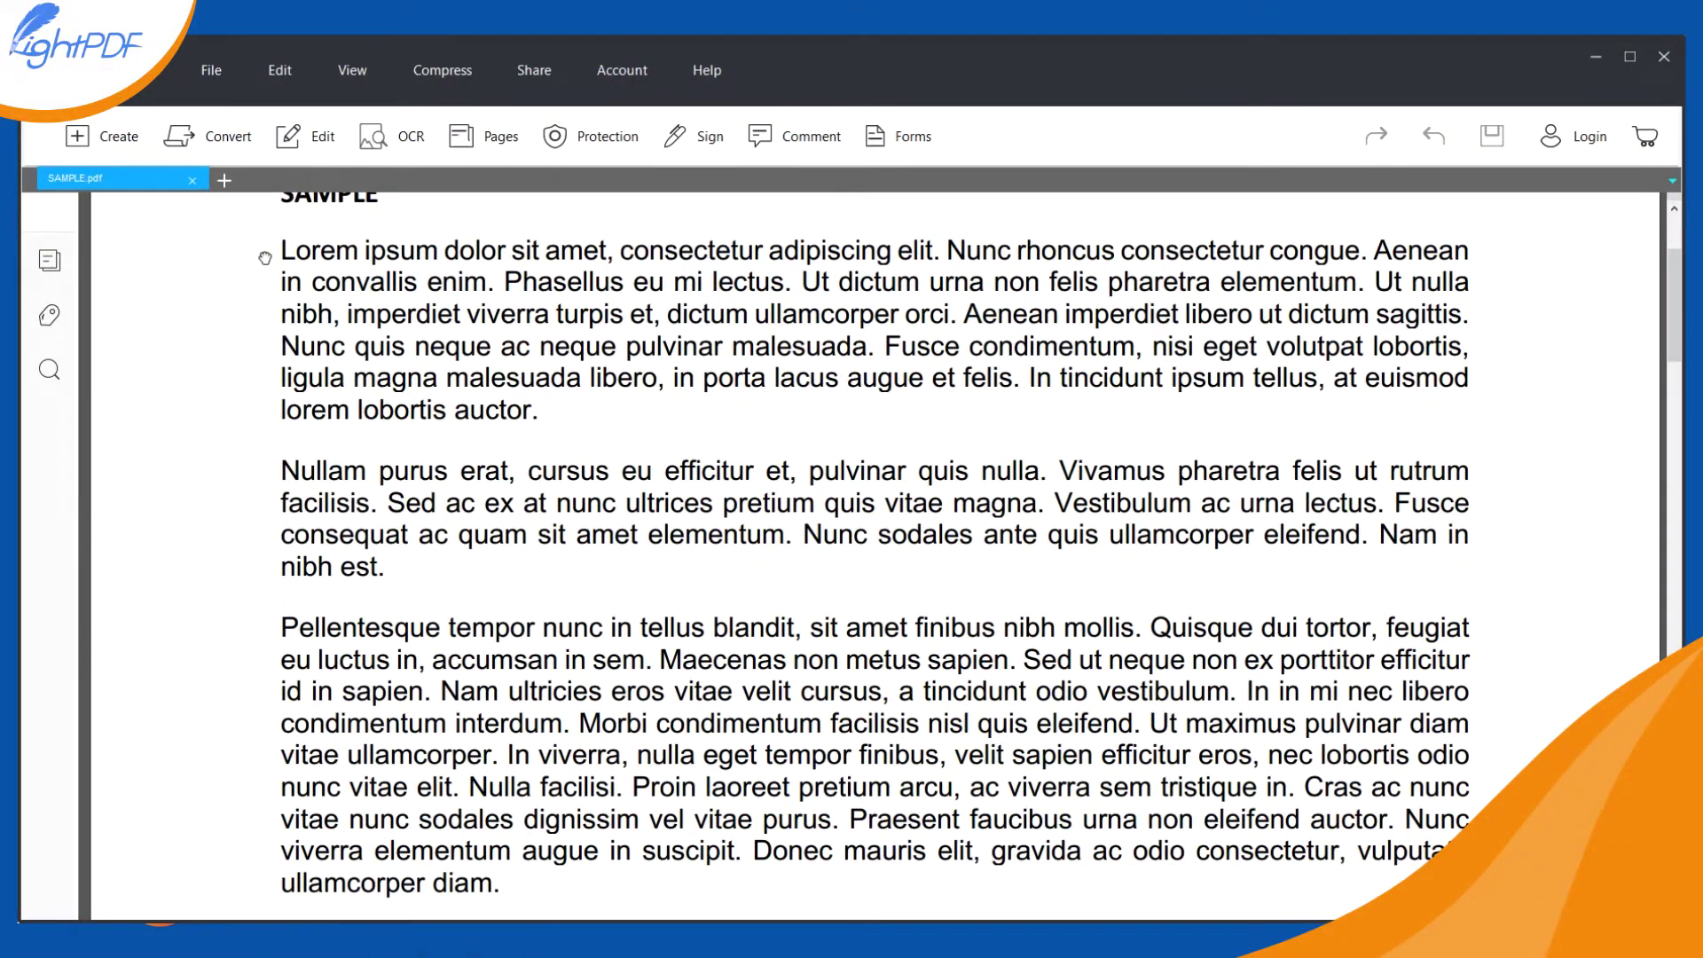
left_click(305, 136)
Step: Type 'fg' after 'ullamcorper diam.' in the third paragraph, then return to the top
scroll(923, 466, "down", 3)
scroll(922, 466, "down", 2)
scroll(922, 466, "down", 1)
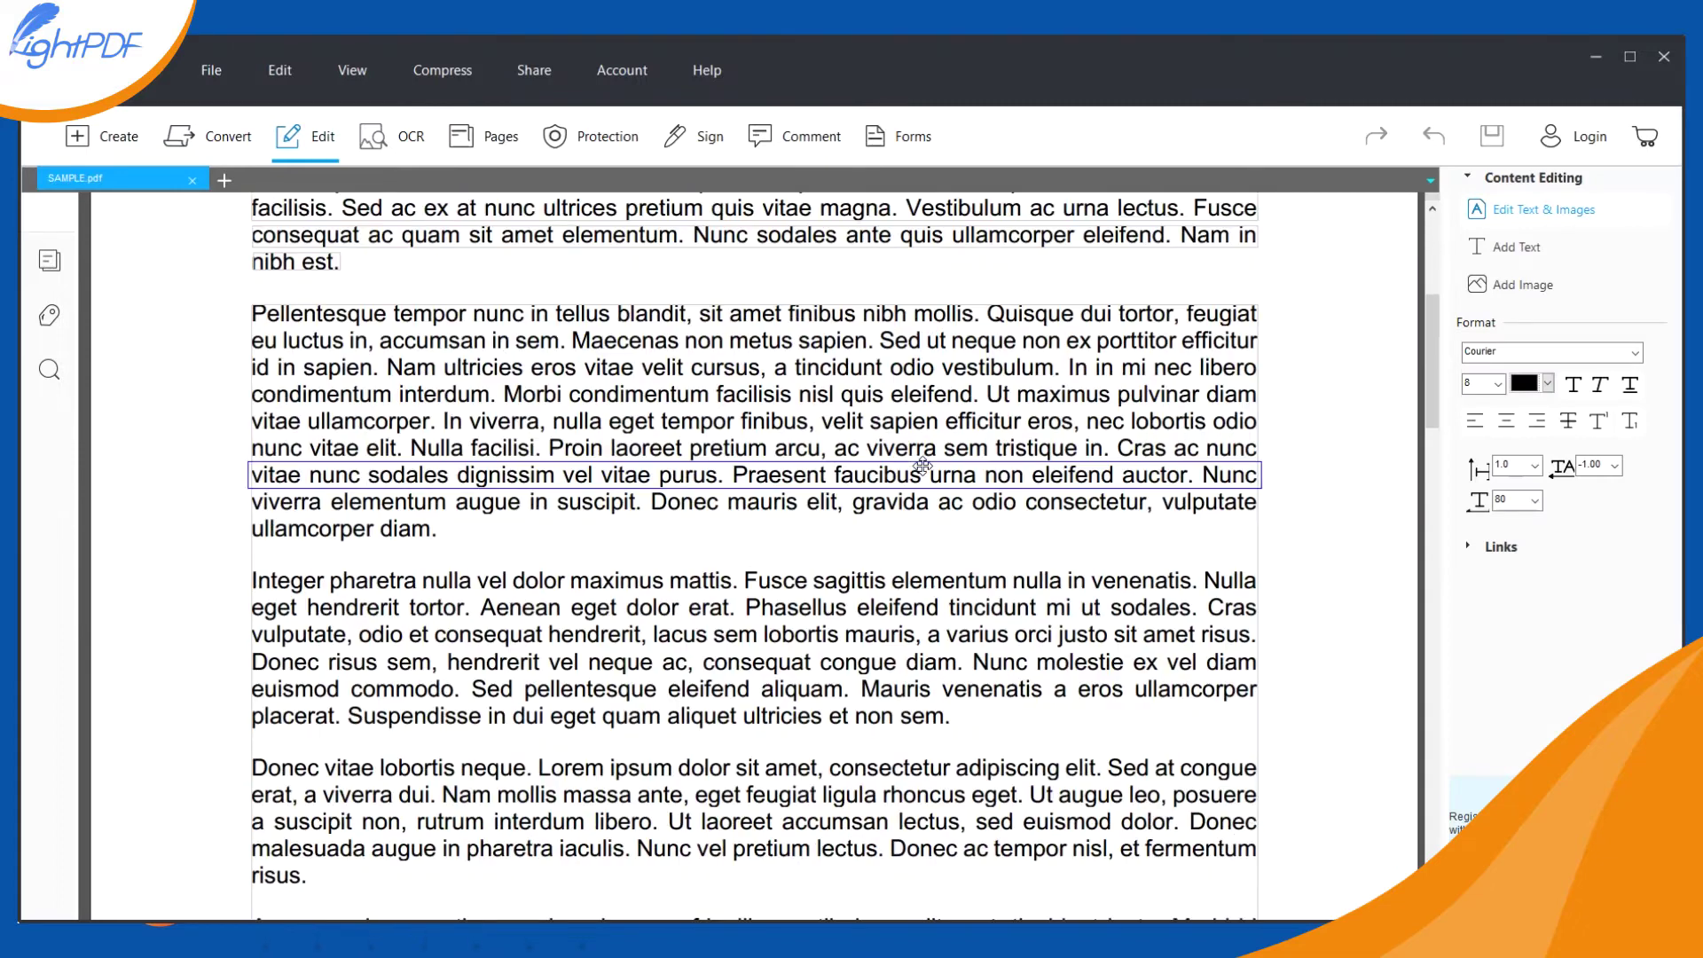
scroll(1158, 485, "down", 1)
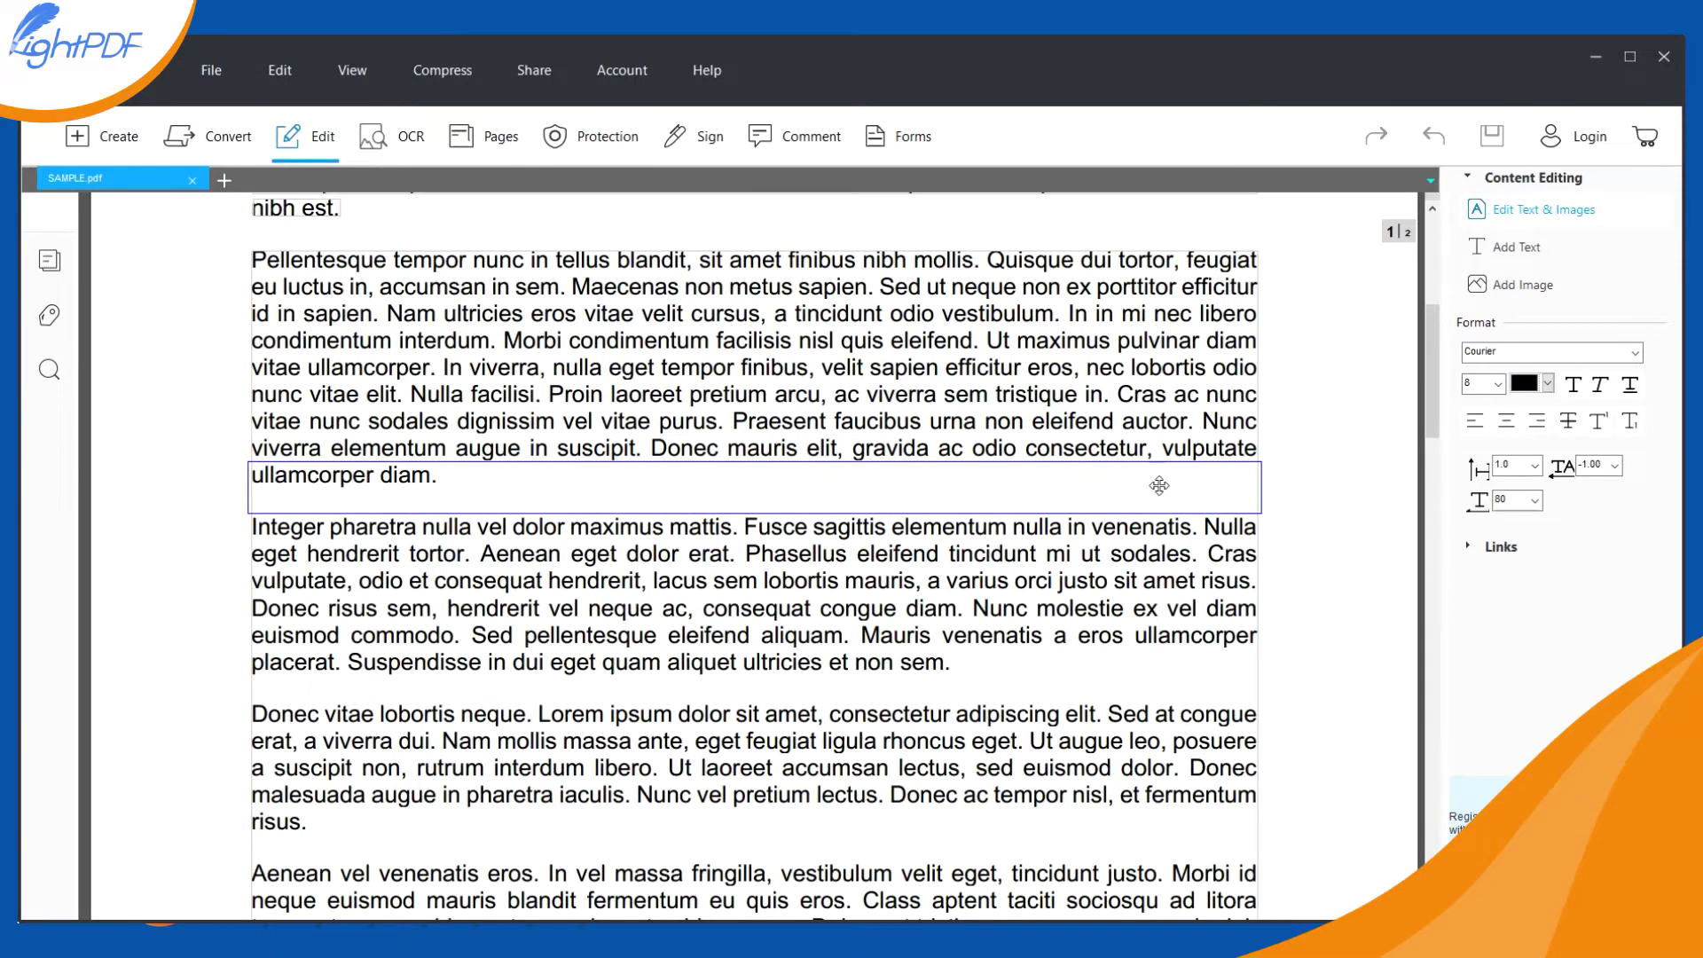
left_click(457, 479)
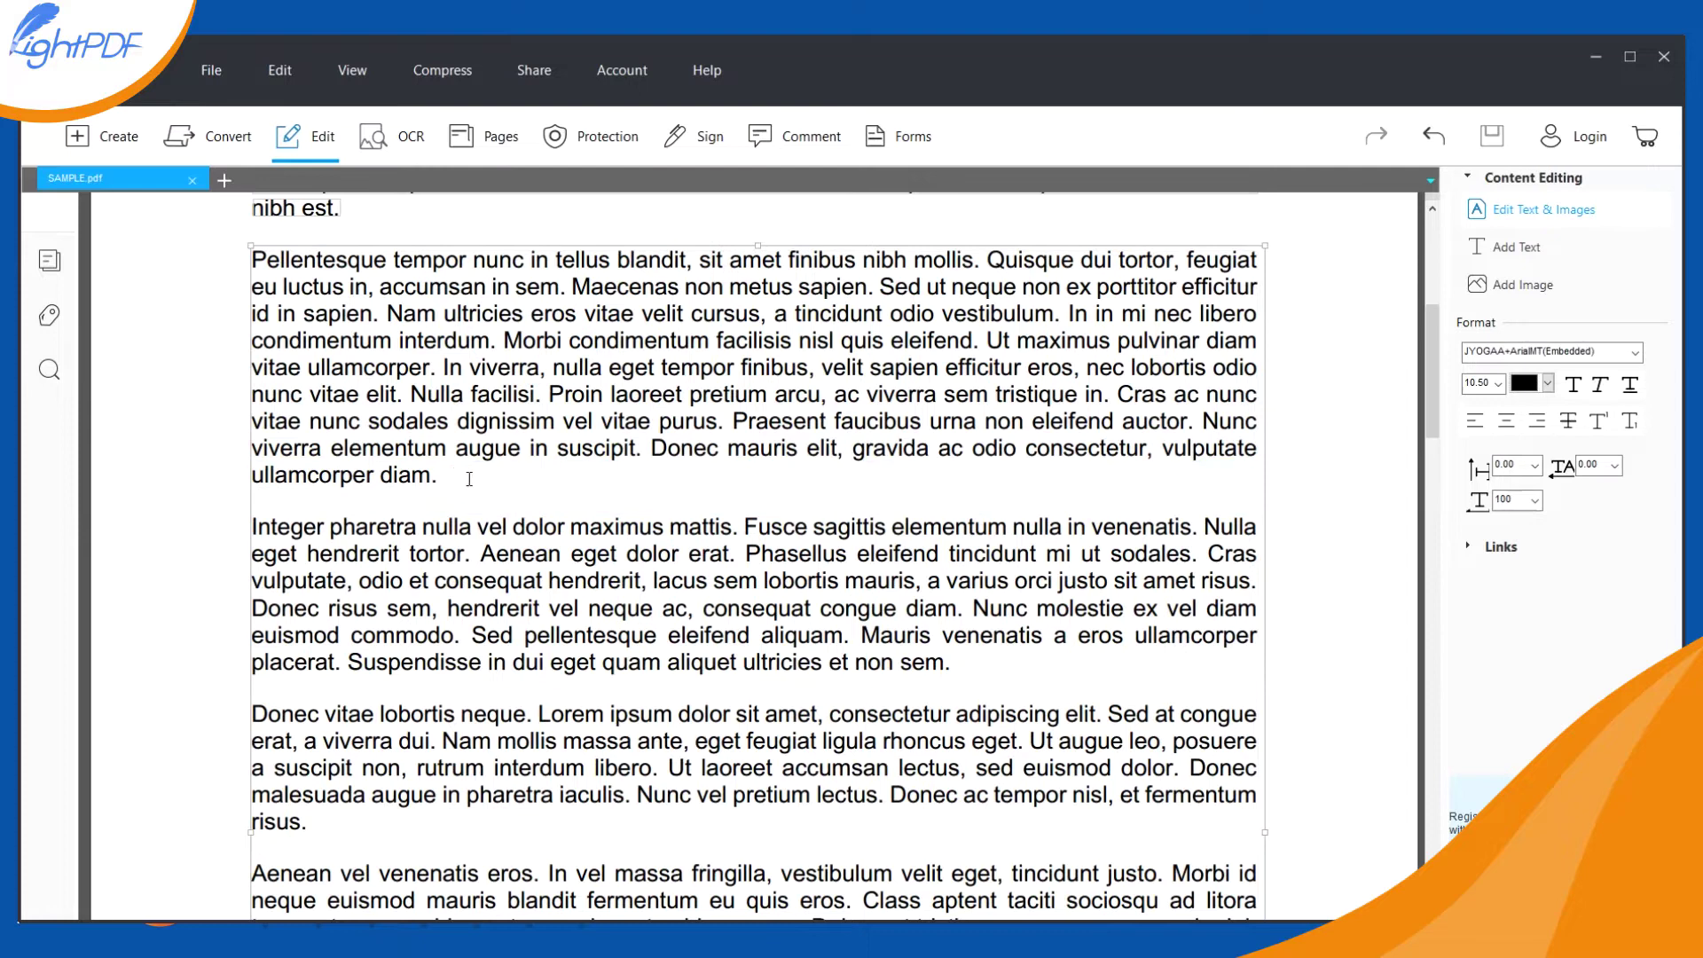
type("fgsfegg")
scroll(604, 533, "up", 5)
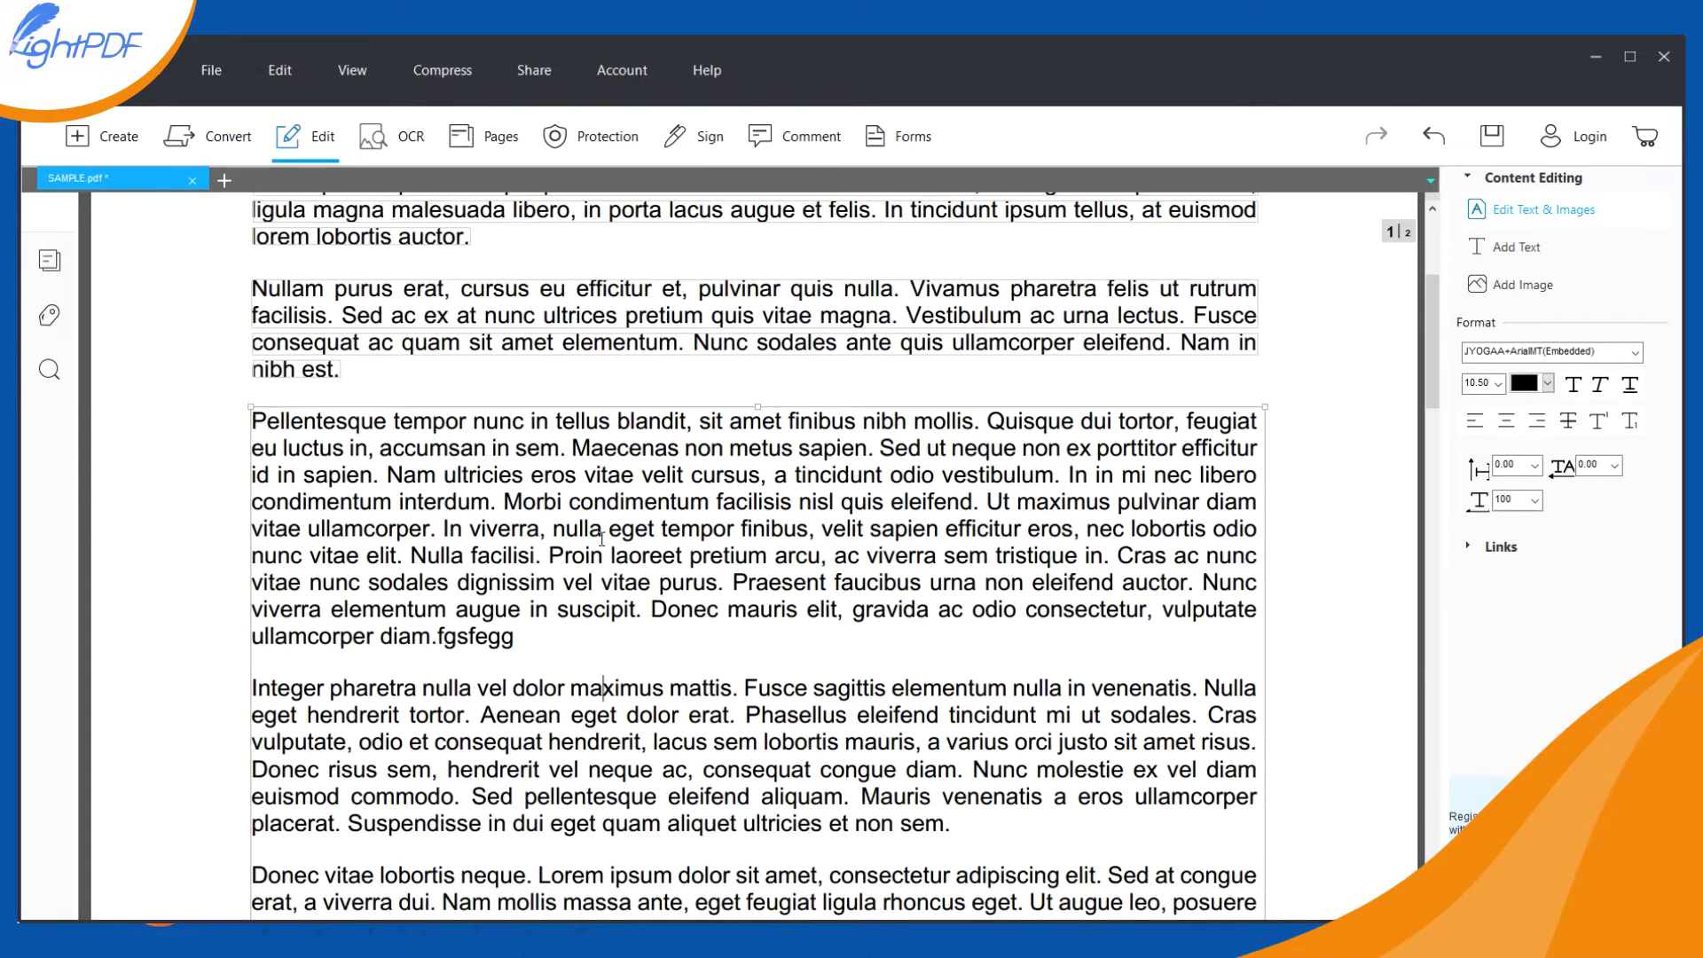
scroll(604, 532, "up", 3)
scroll(604, 527, "up", 1)
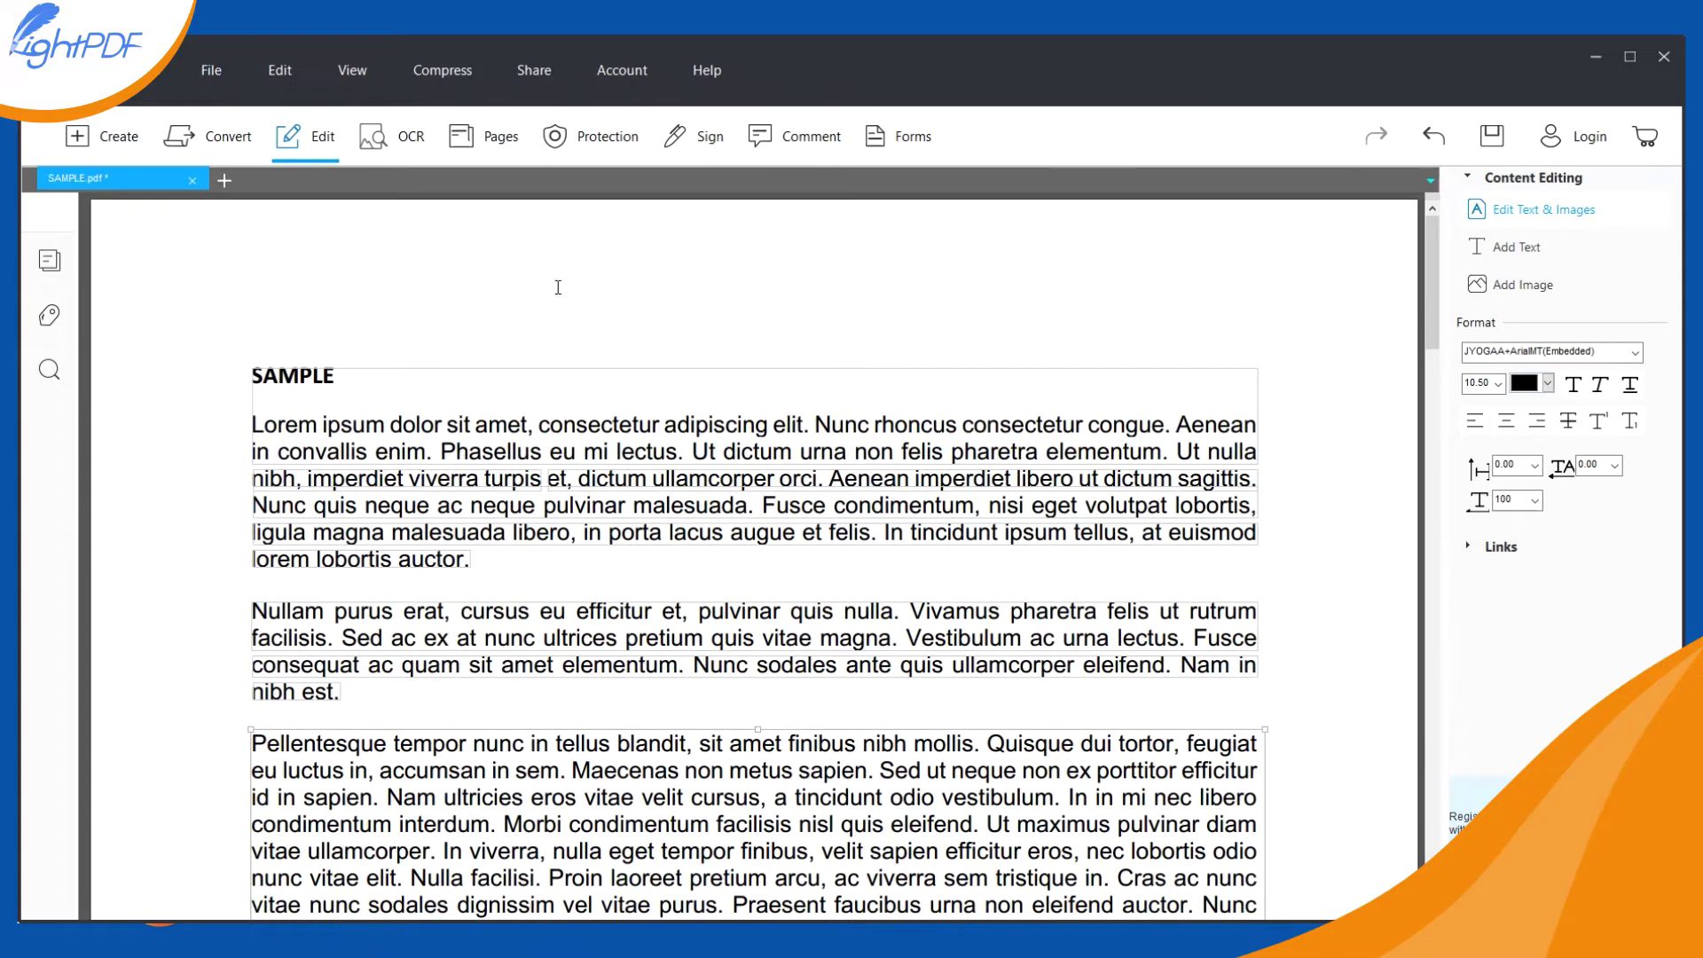
Step: Cancel the OCR engine dialog, then expand the Background options under Pages
left_click(400, 151)
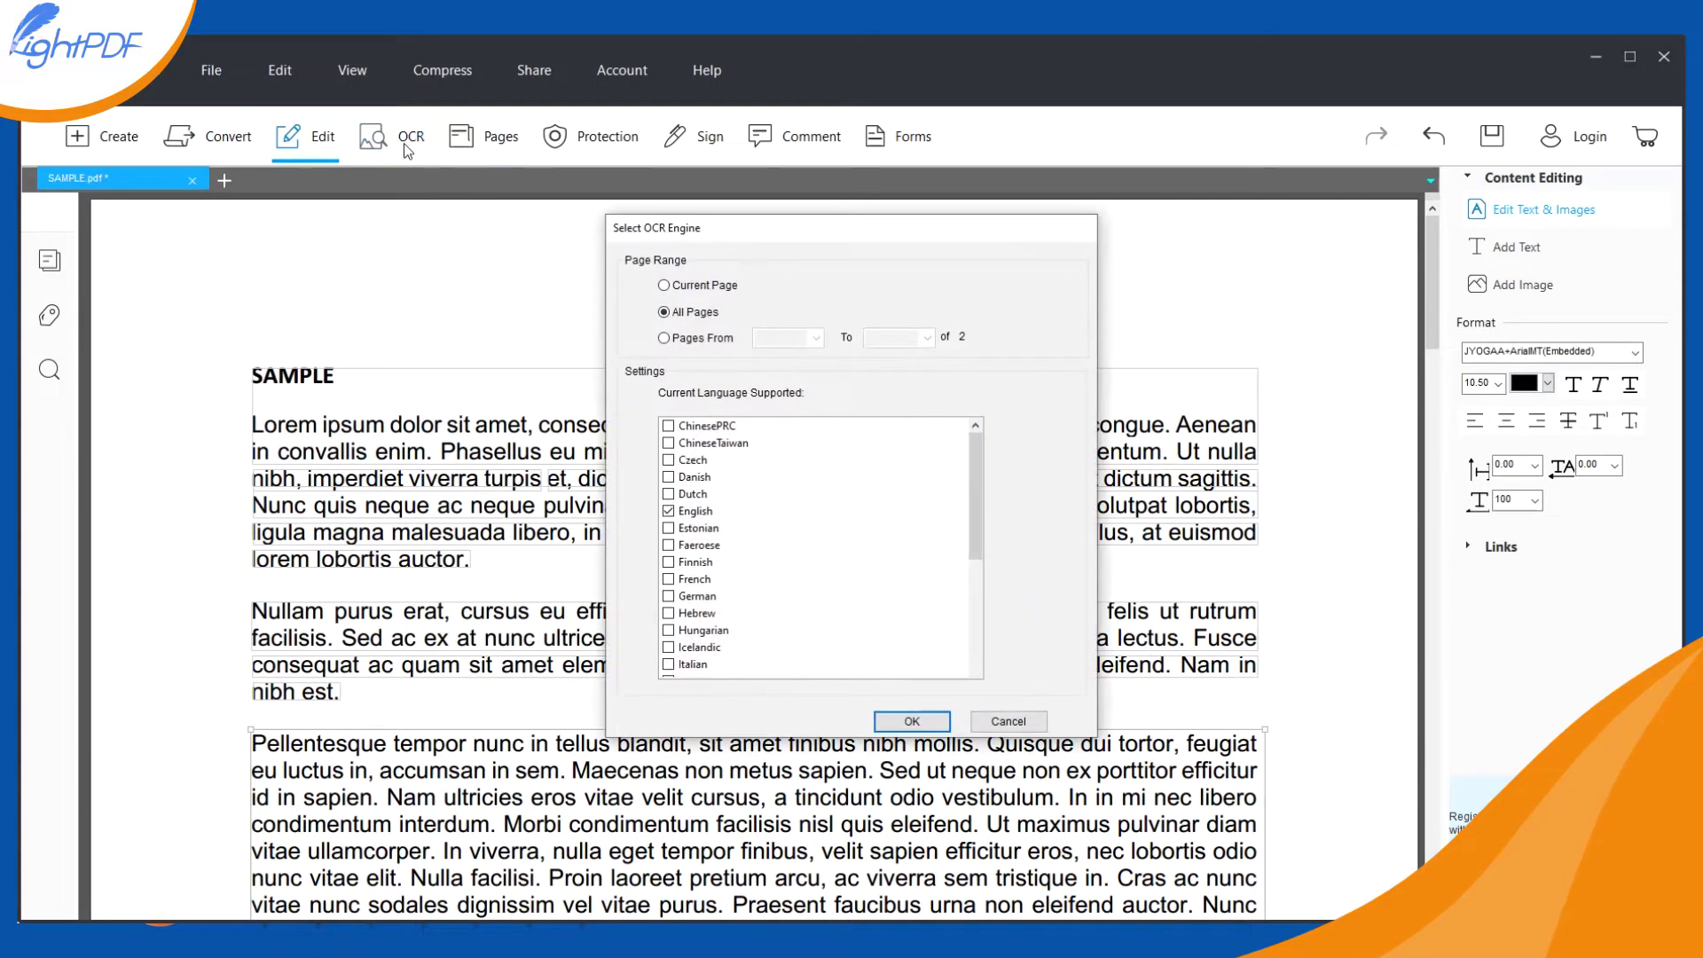
left_click(1012, 721)
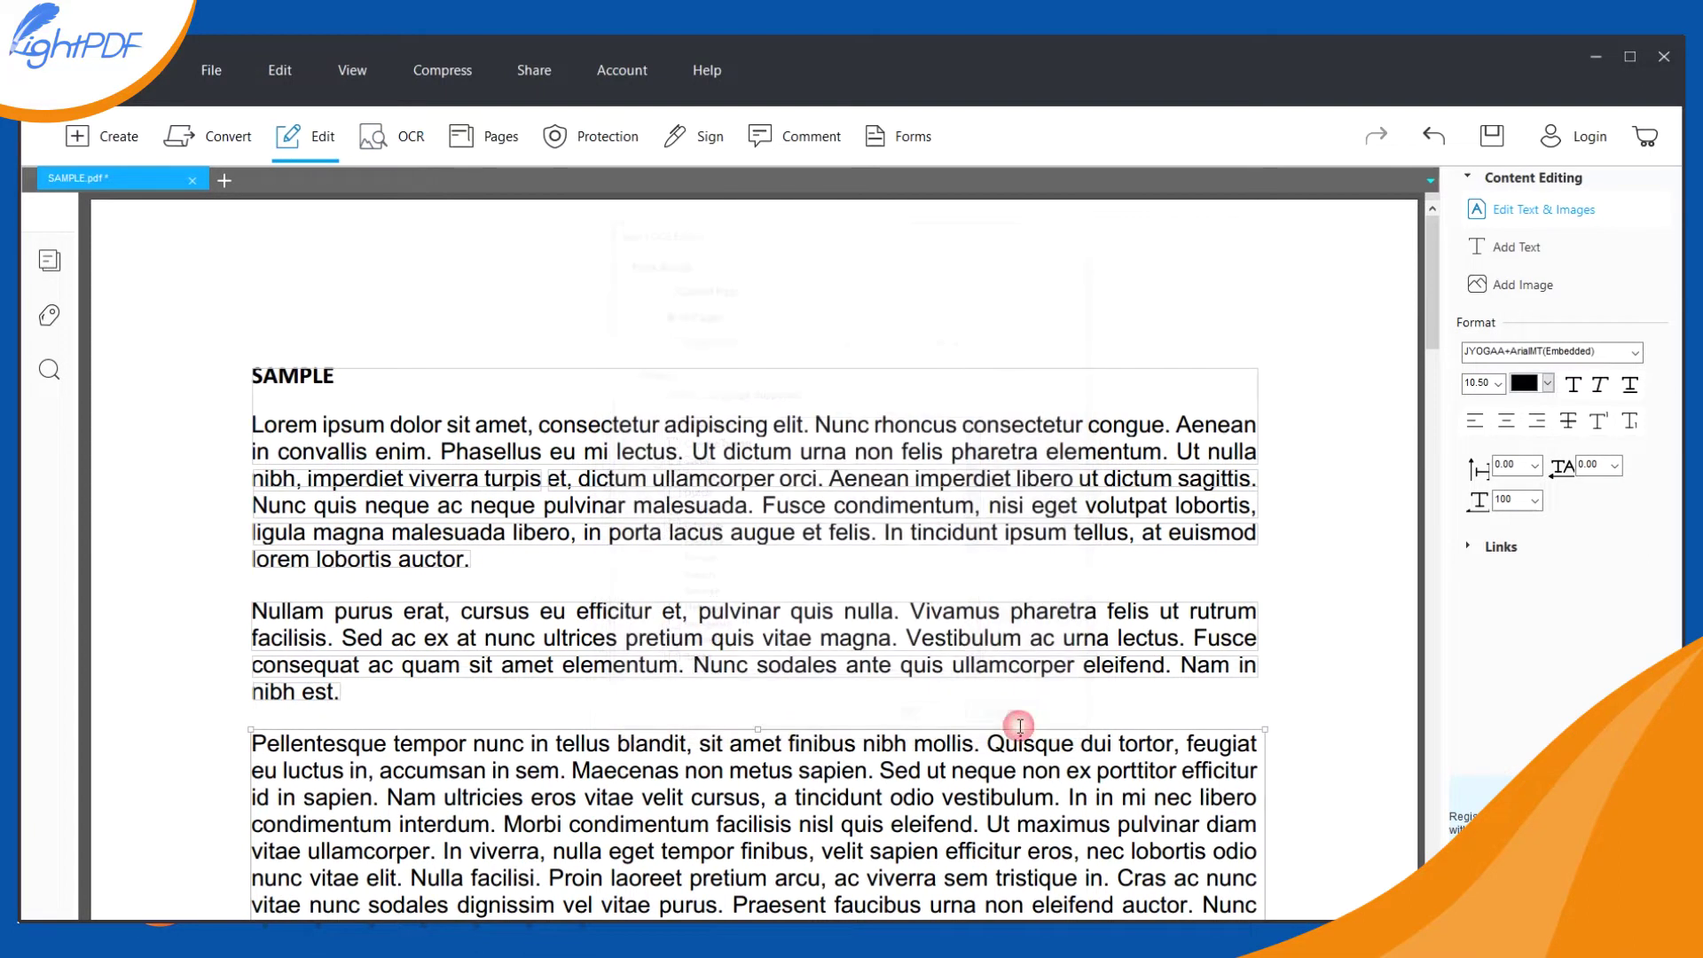
left_click(489, 143)
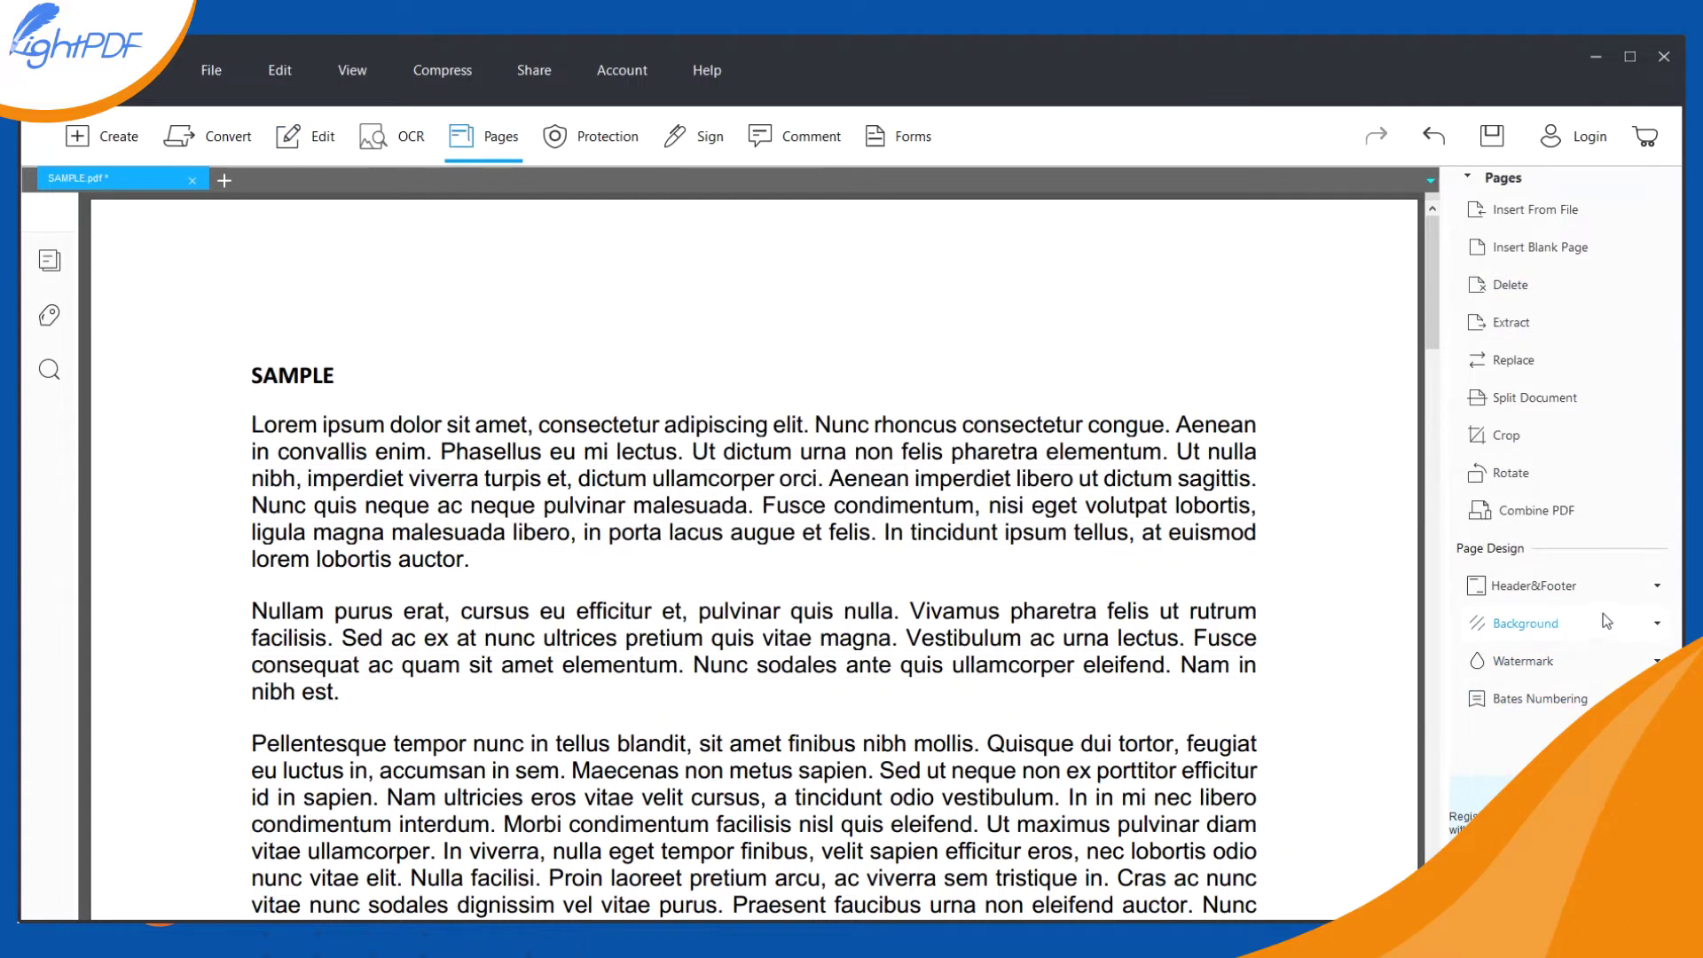
left_click(1635, 623)
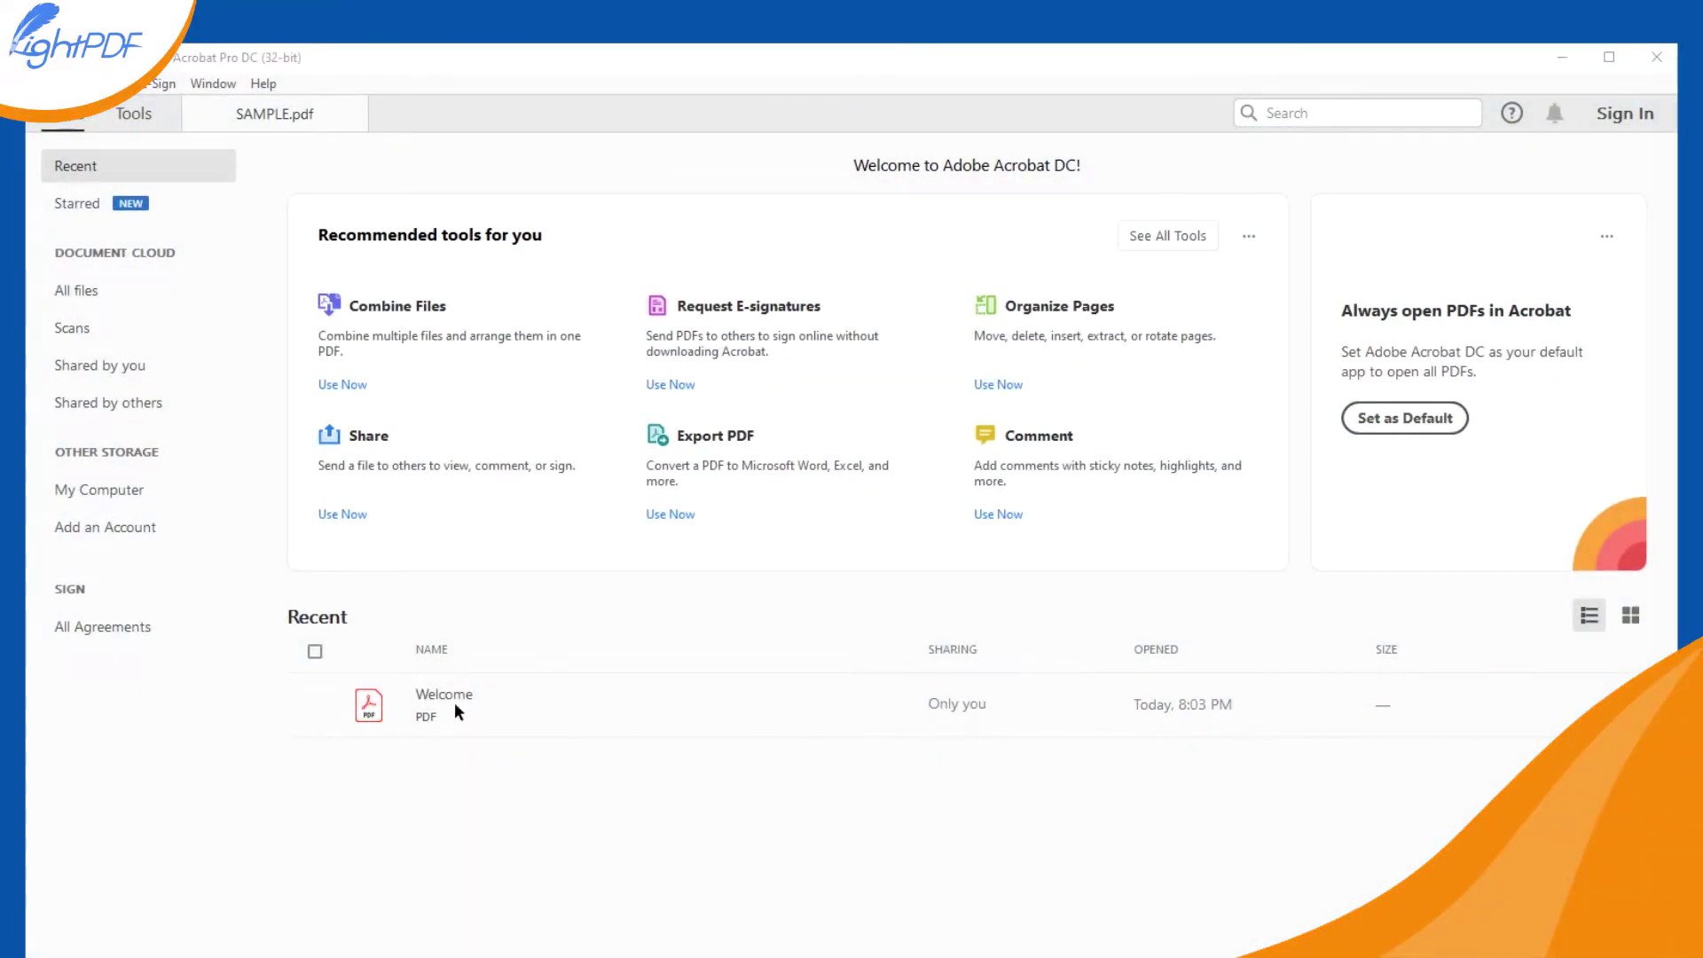
Step: Browse Acrobat's Tools grid, then bring up File > Open at the LightPDF folder
left_click(1192, 237)
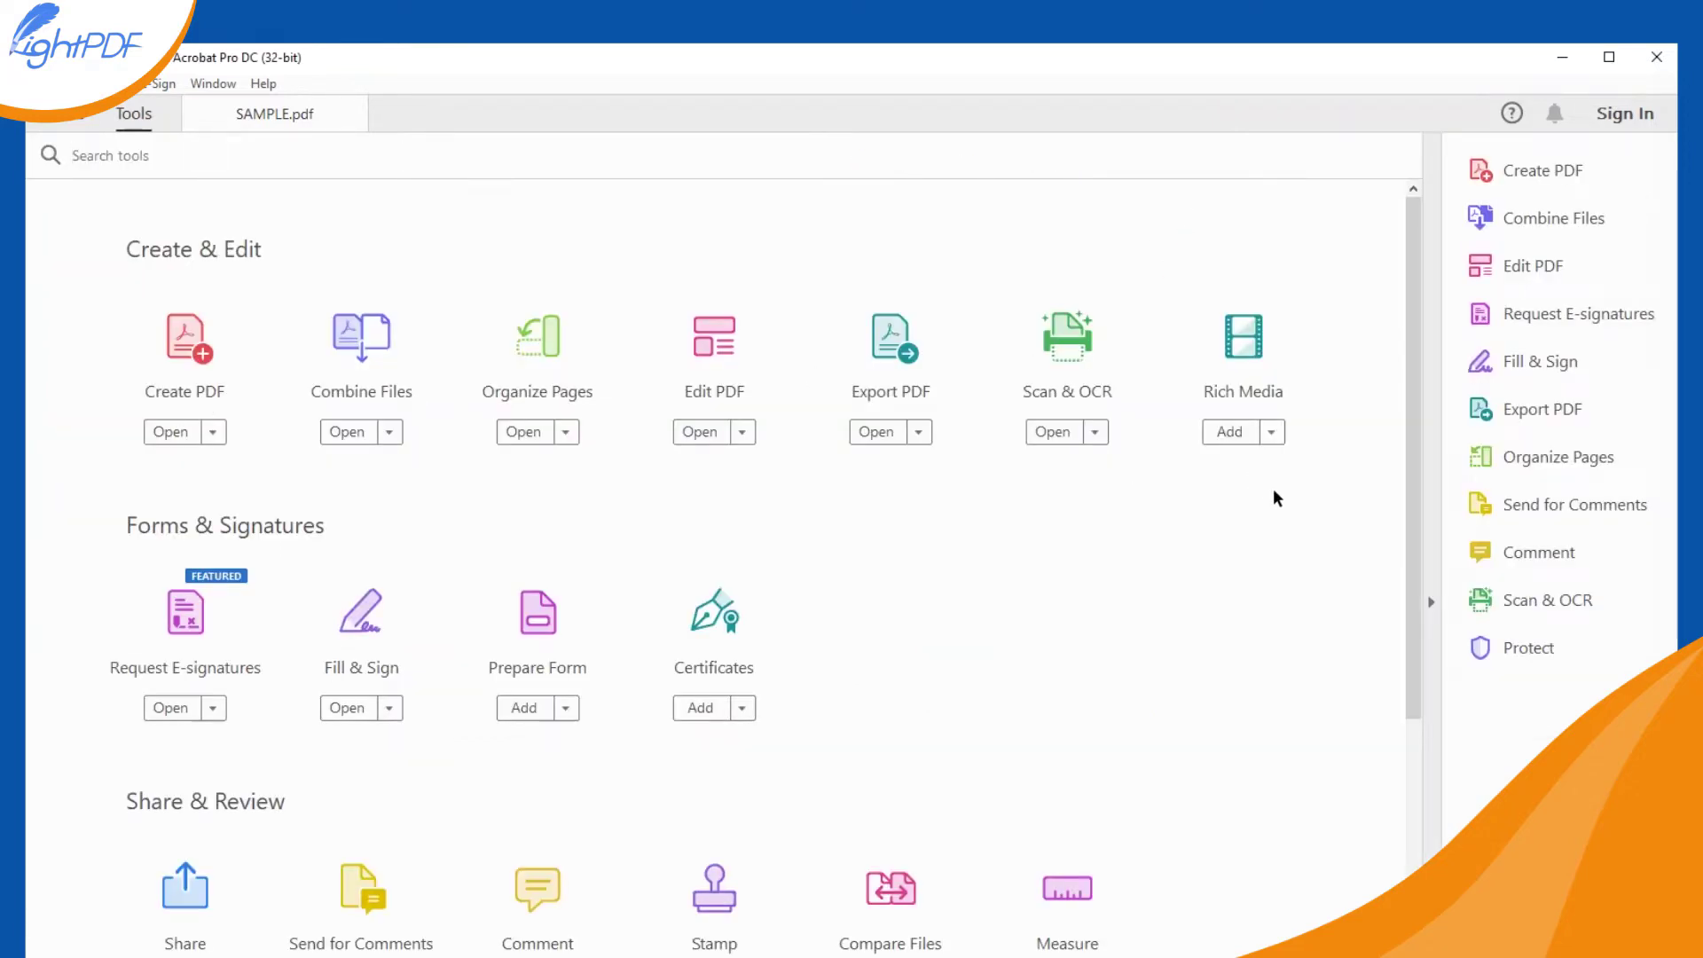
scroll(1276, 497, "down", 3)
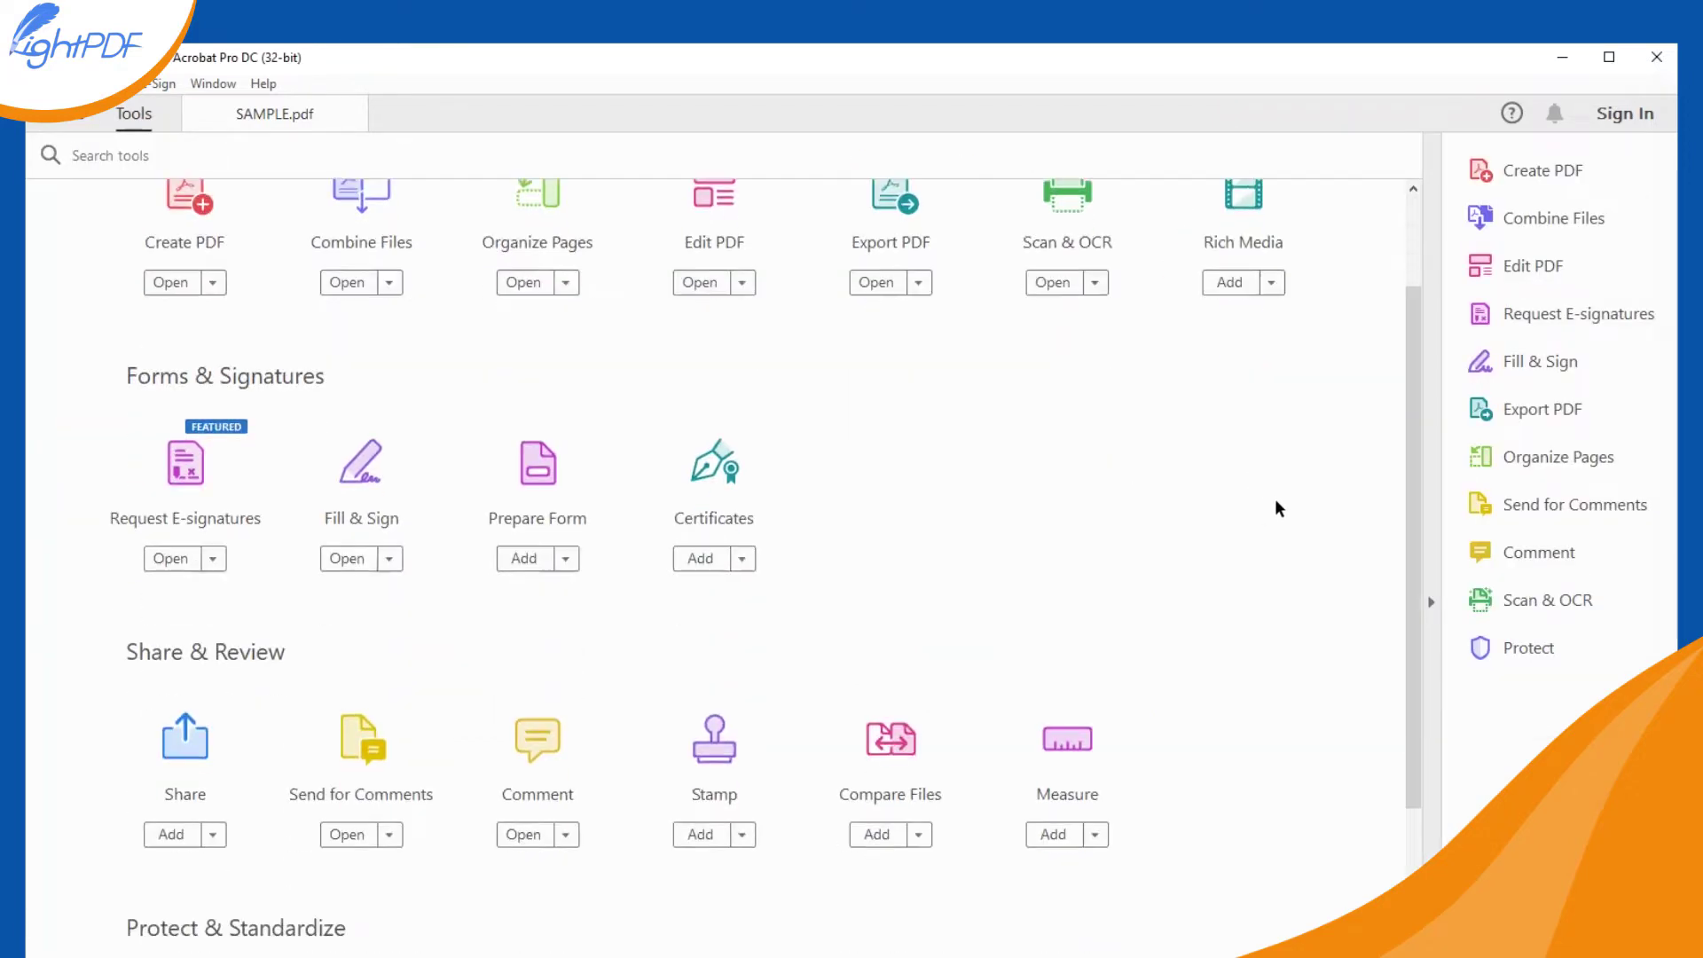
scroll(1277, 508, "down", 5)
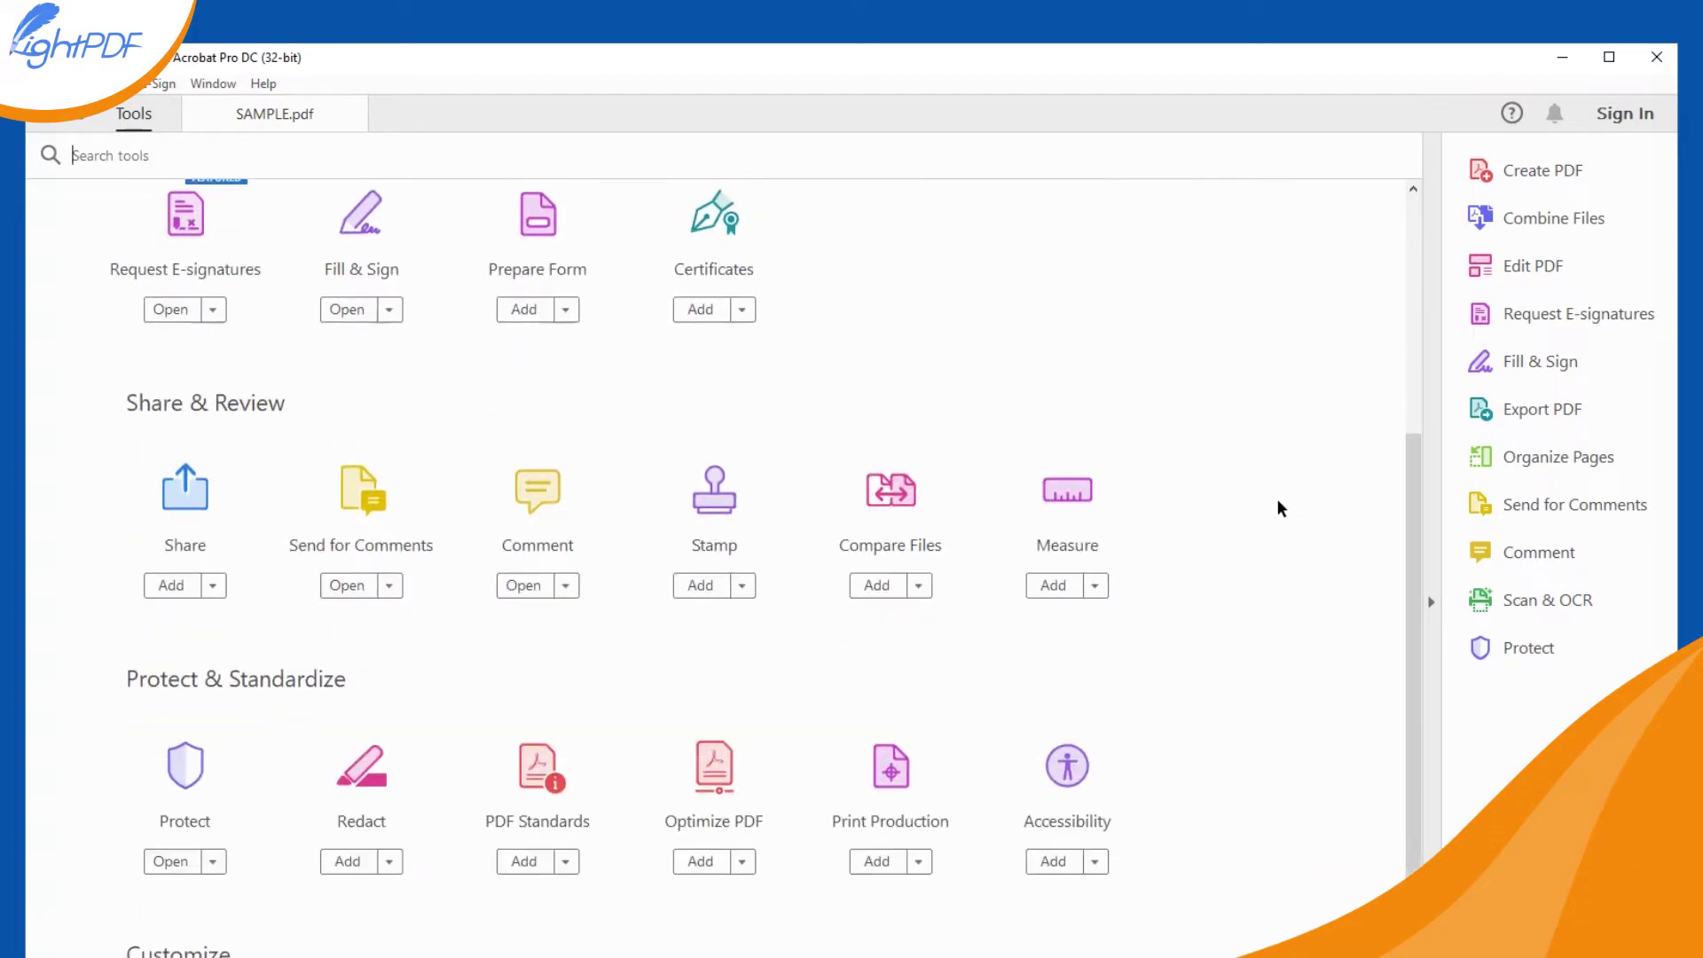
scroll(1279, 498, "down", 3)
scroll(1279, 497, "up", 3)
scroll(1279, 495, "up", 3)
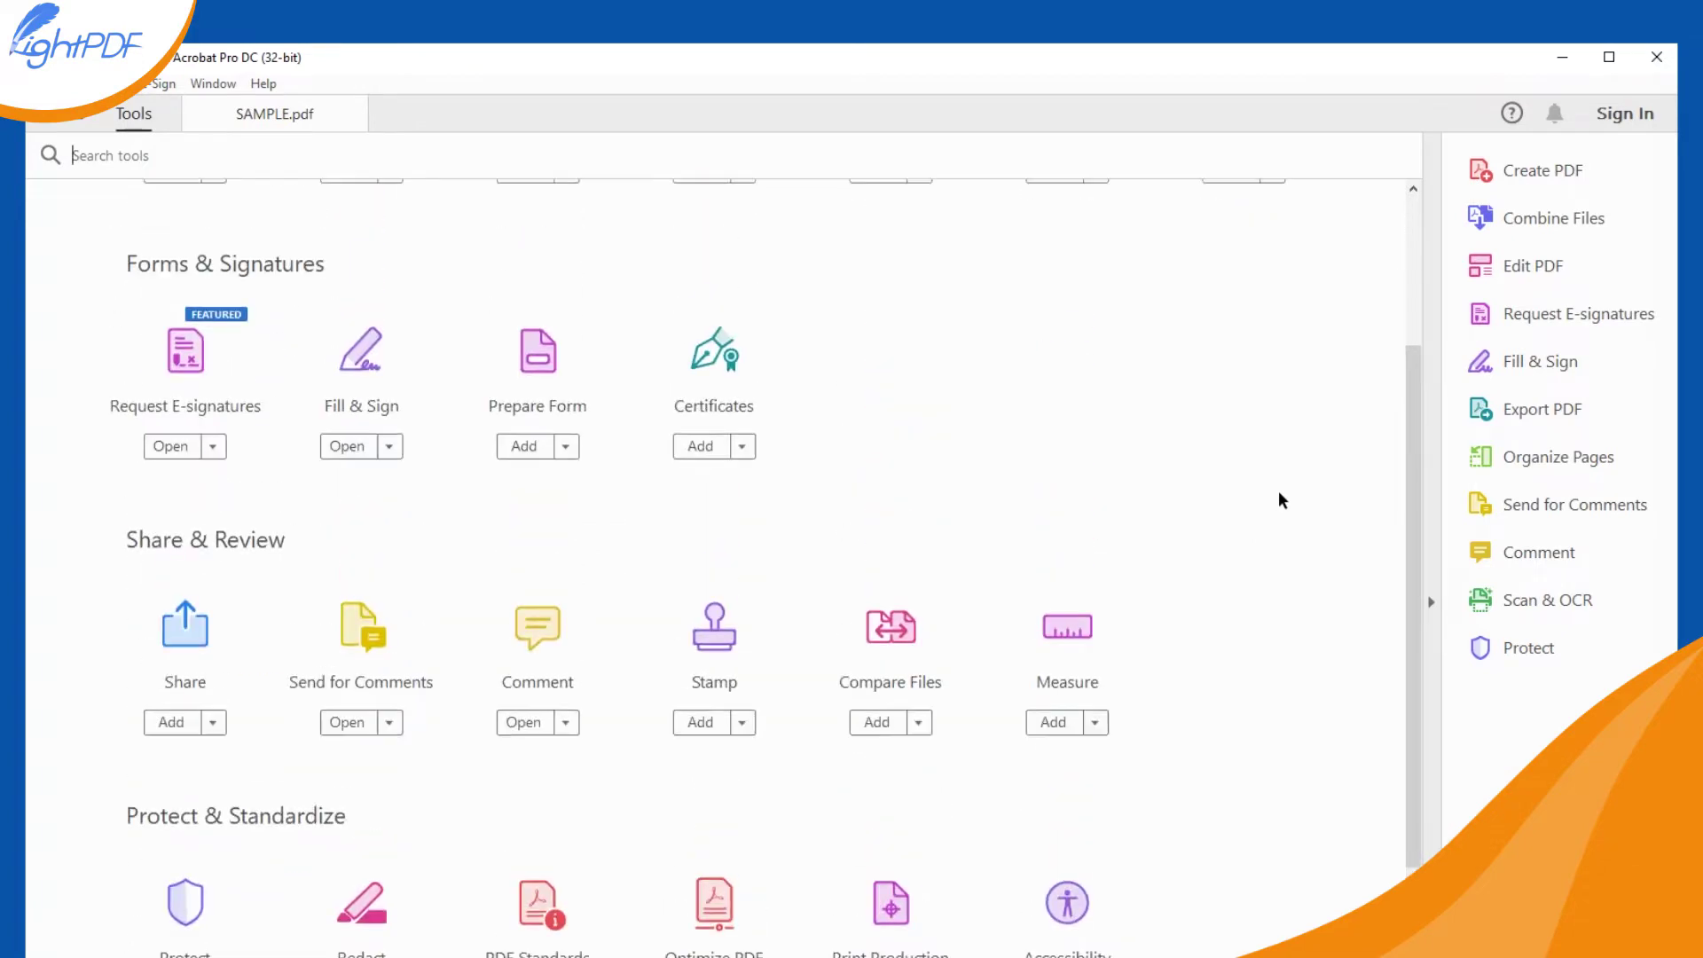
scroll(1279, 492, "up", 4)
scroll(1279, 490, "up", 1)
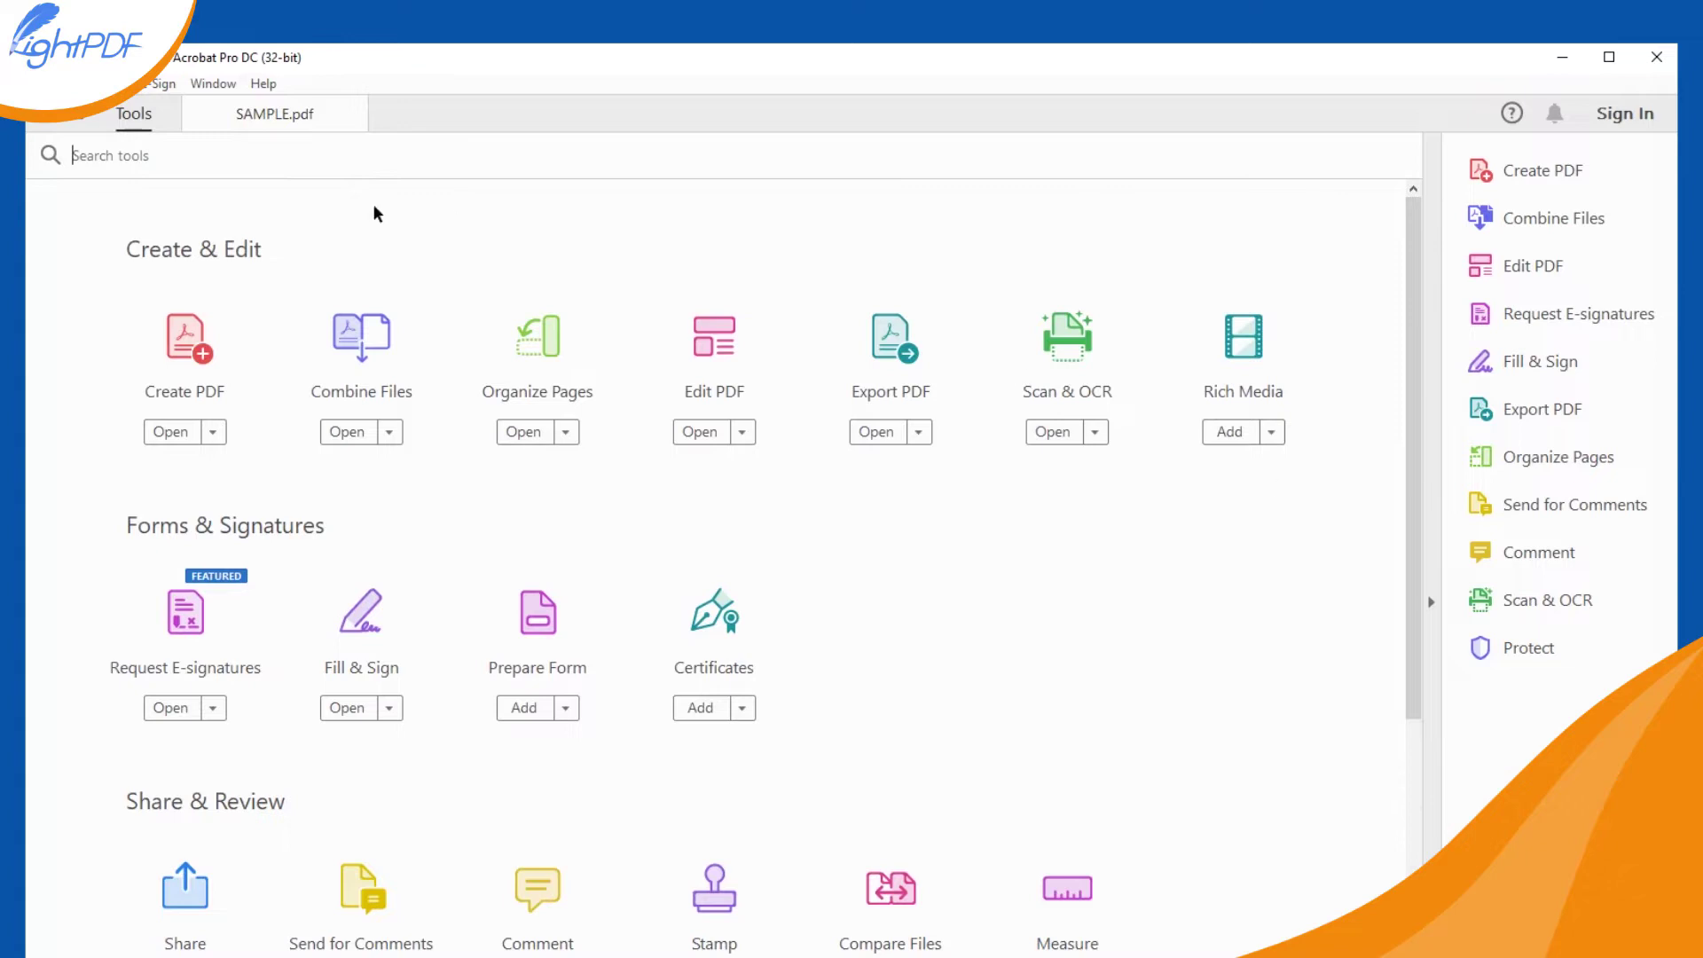
left_click(118, 83)
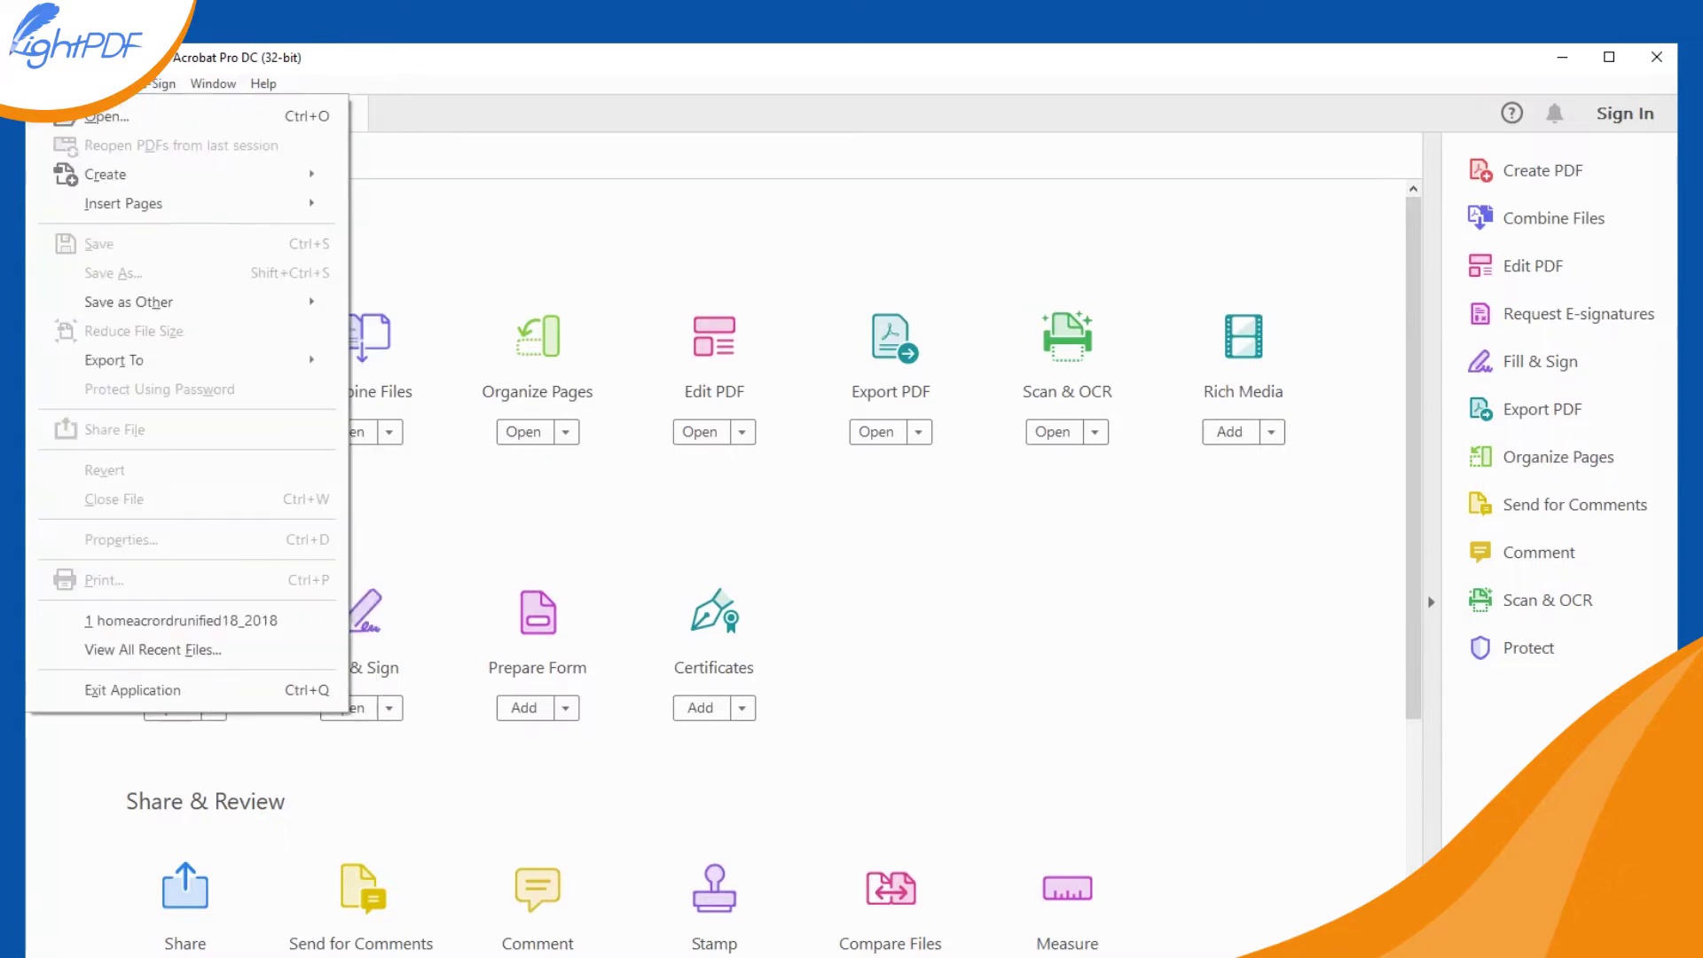
left_click(106, 116)
Step: Open SAMPLE.pdf from the LightPDF folder into the Edit PDF view
left_click(299, 248)
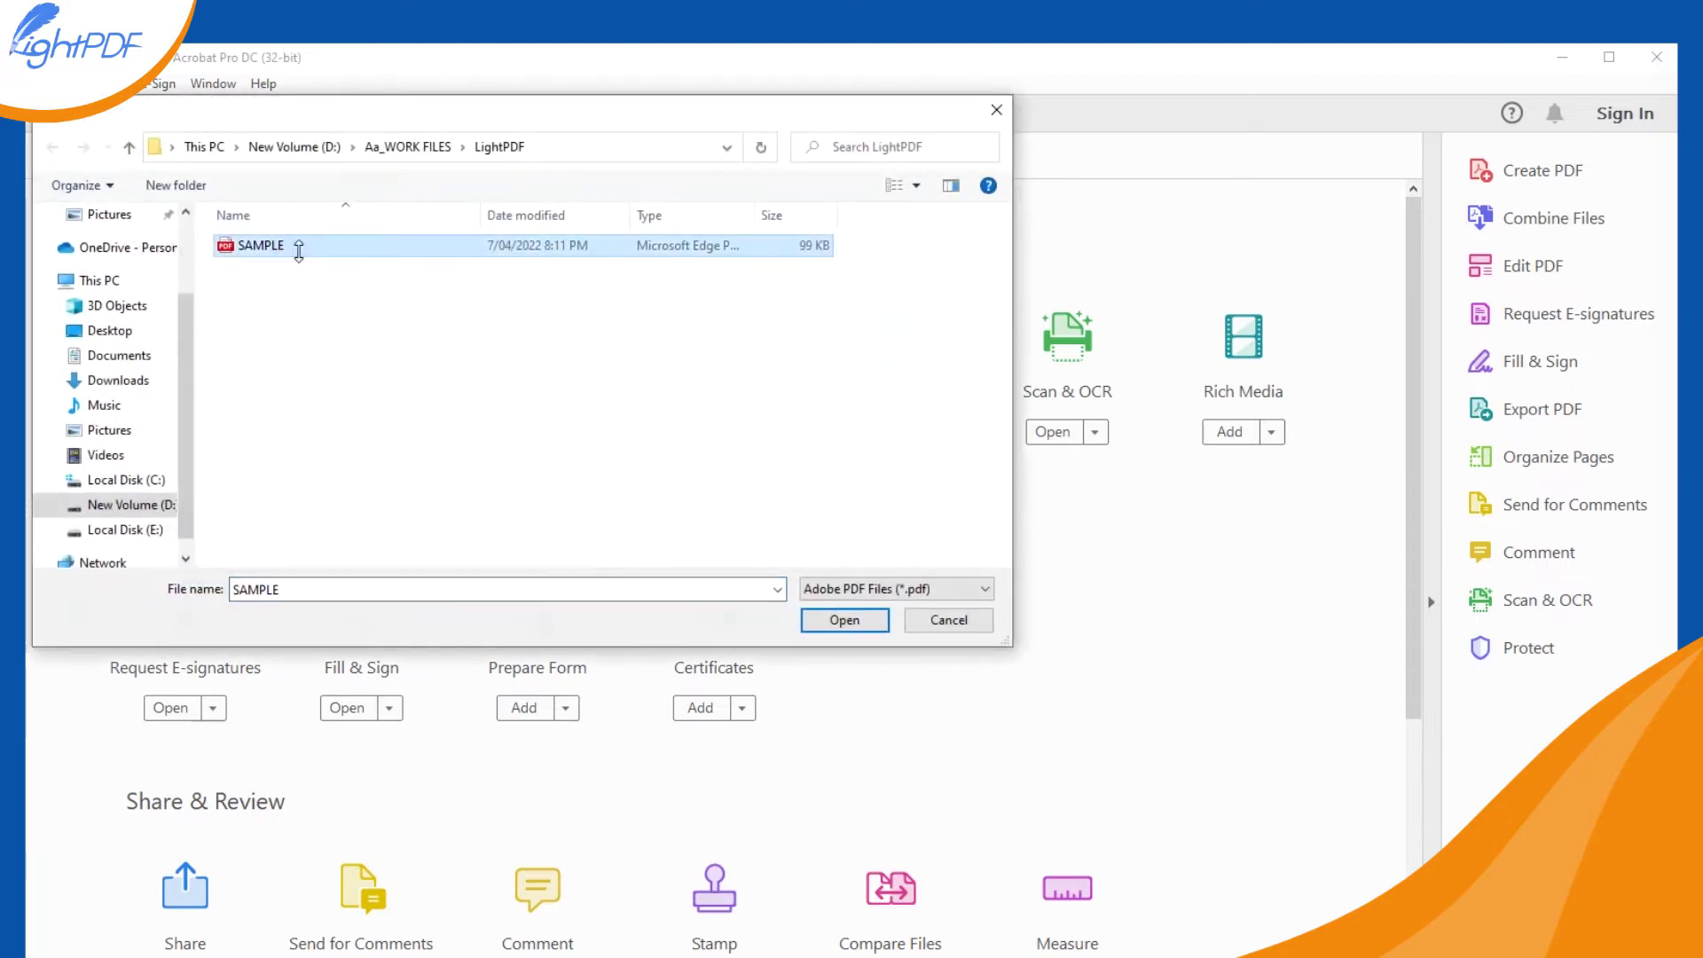
left_click(854, 633)
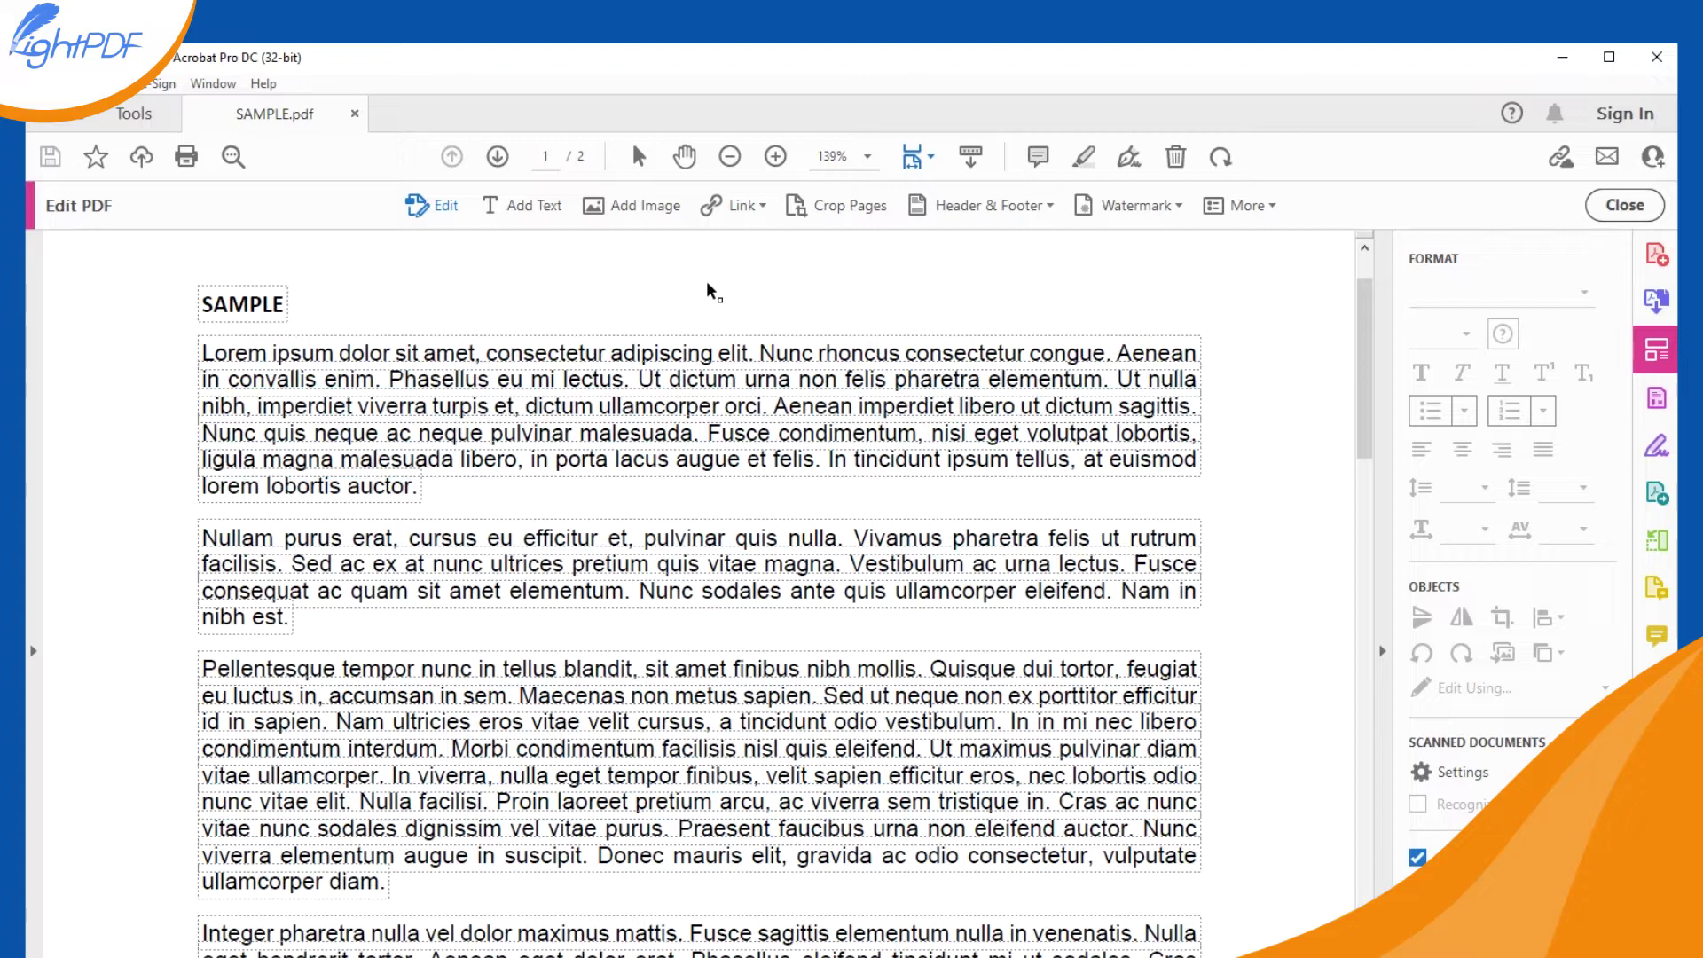
scroll(803, 524, "down", 1)
scroll(803, 526, "down", 2)
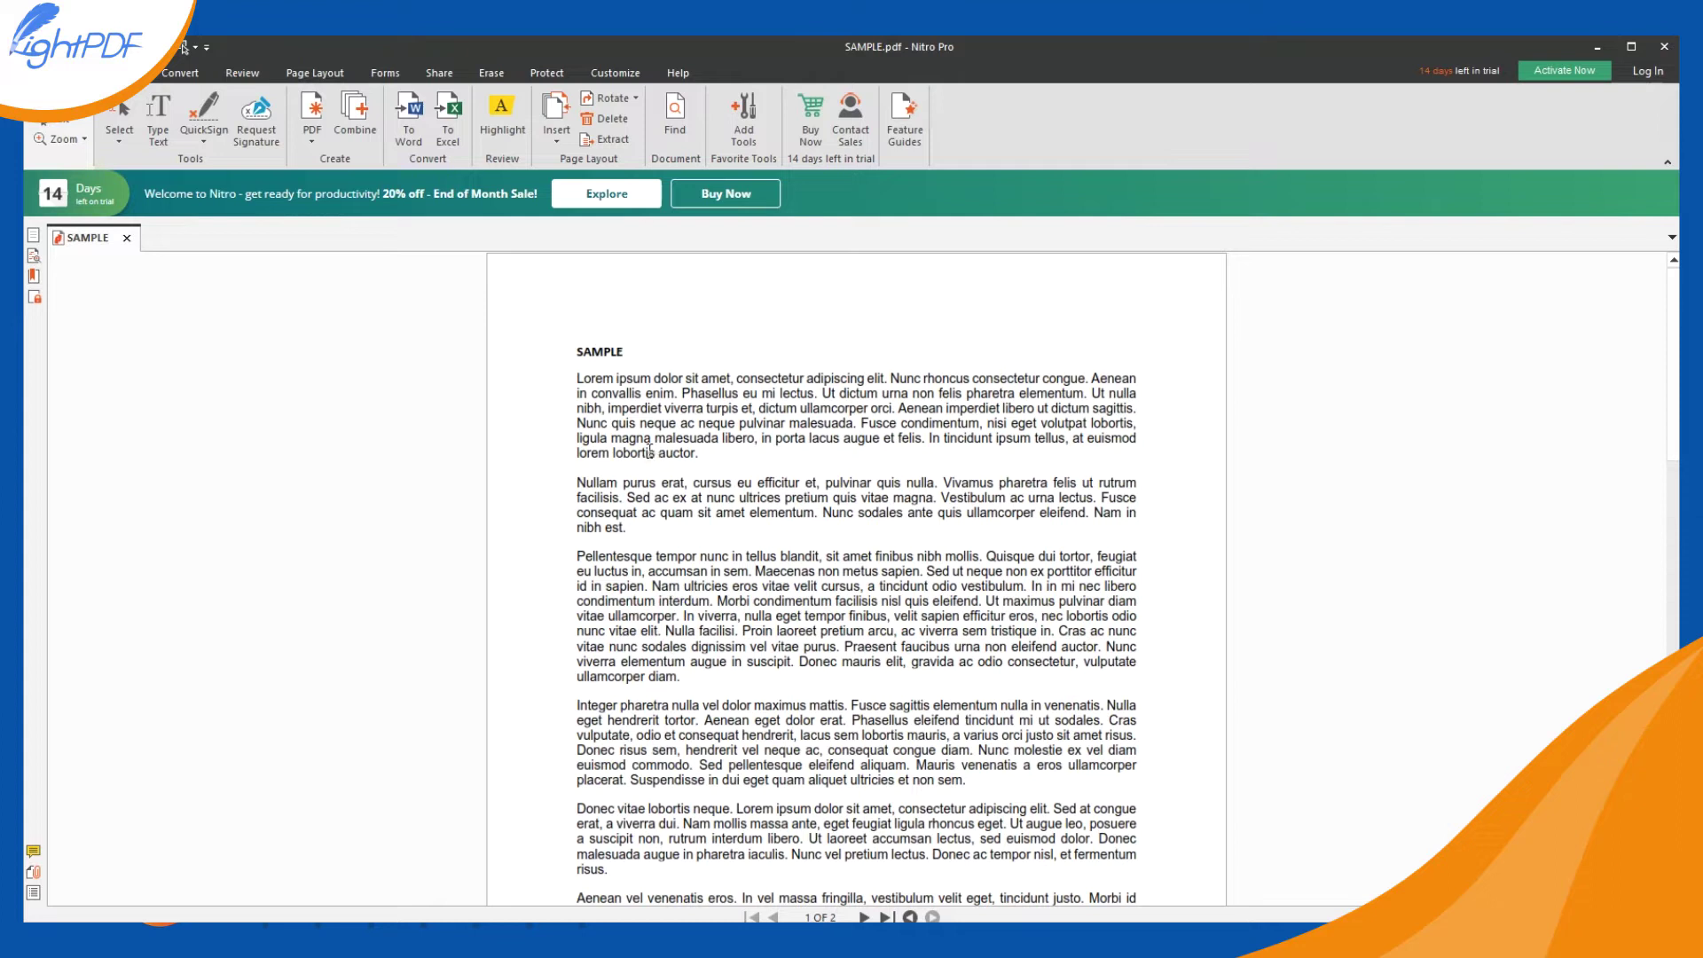
Step: Tour Nitro's Forms, Share, Erase and Protect tabs, ending on Customize's Favorite Tools
scroll(649, 452, "down", 2)
scroll(749, 511, "down", 3)
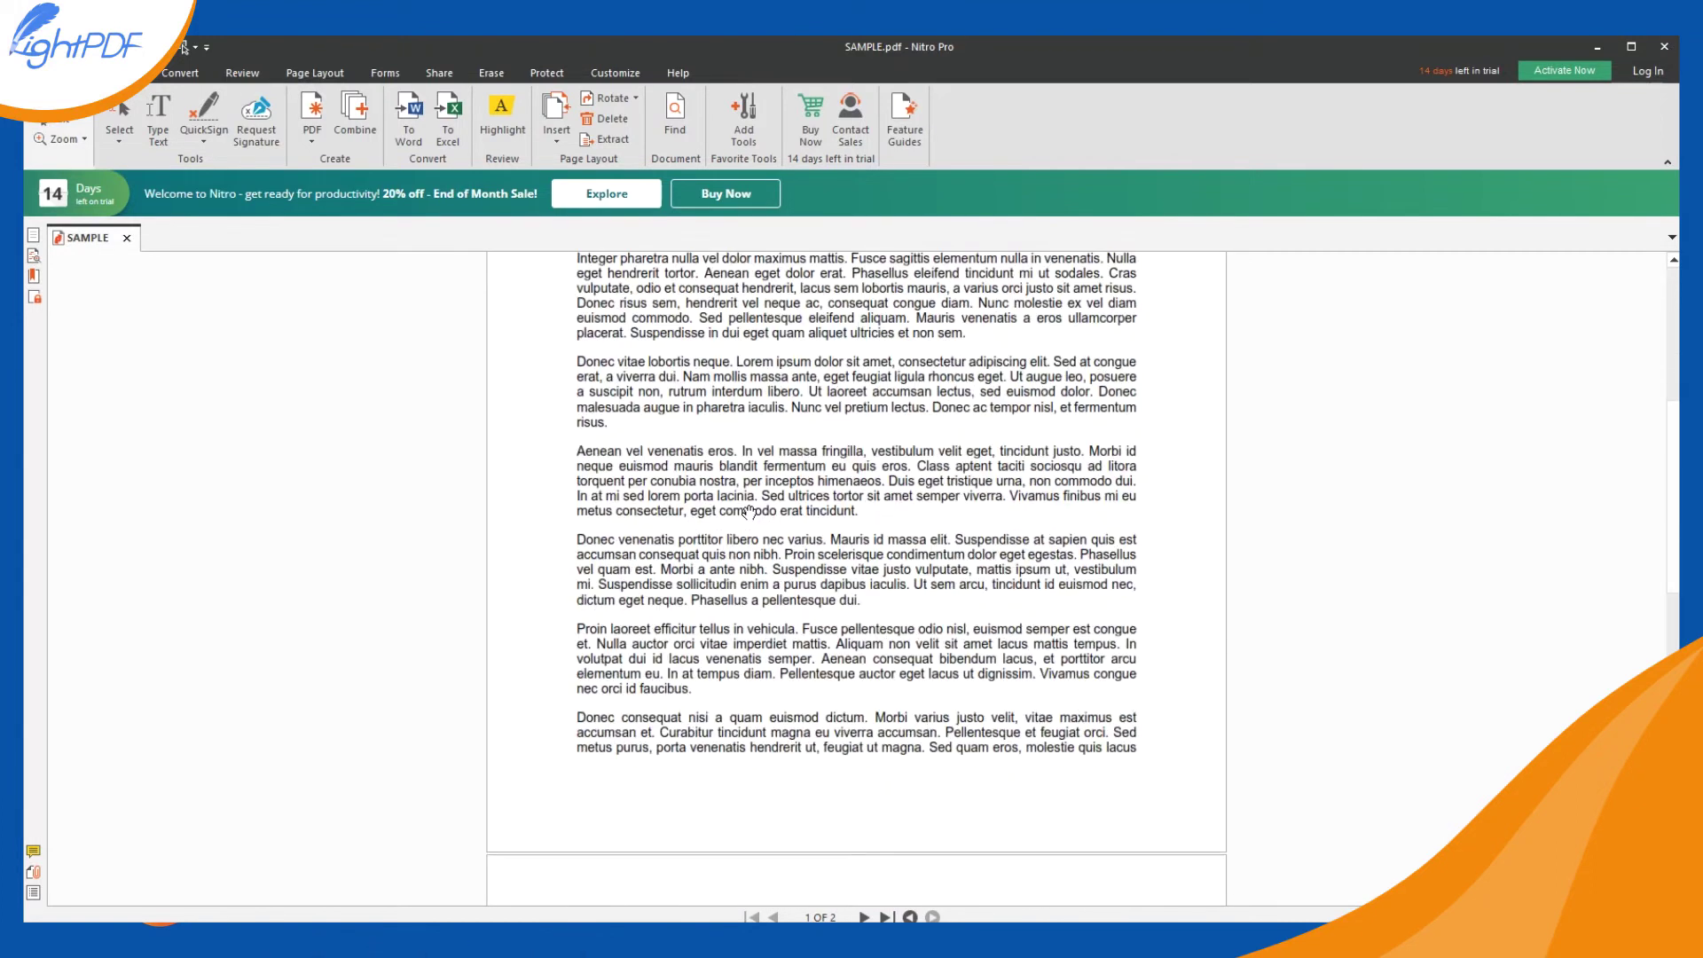
scroll(750, 512, "up", 5)
left_click(387, 73)
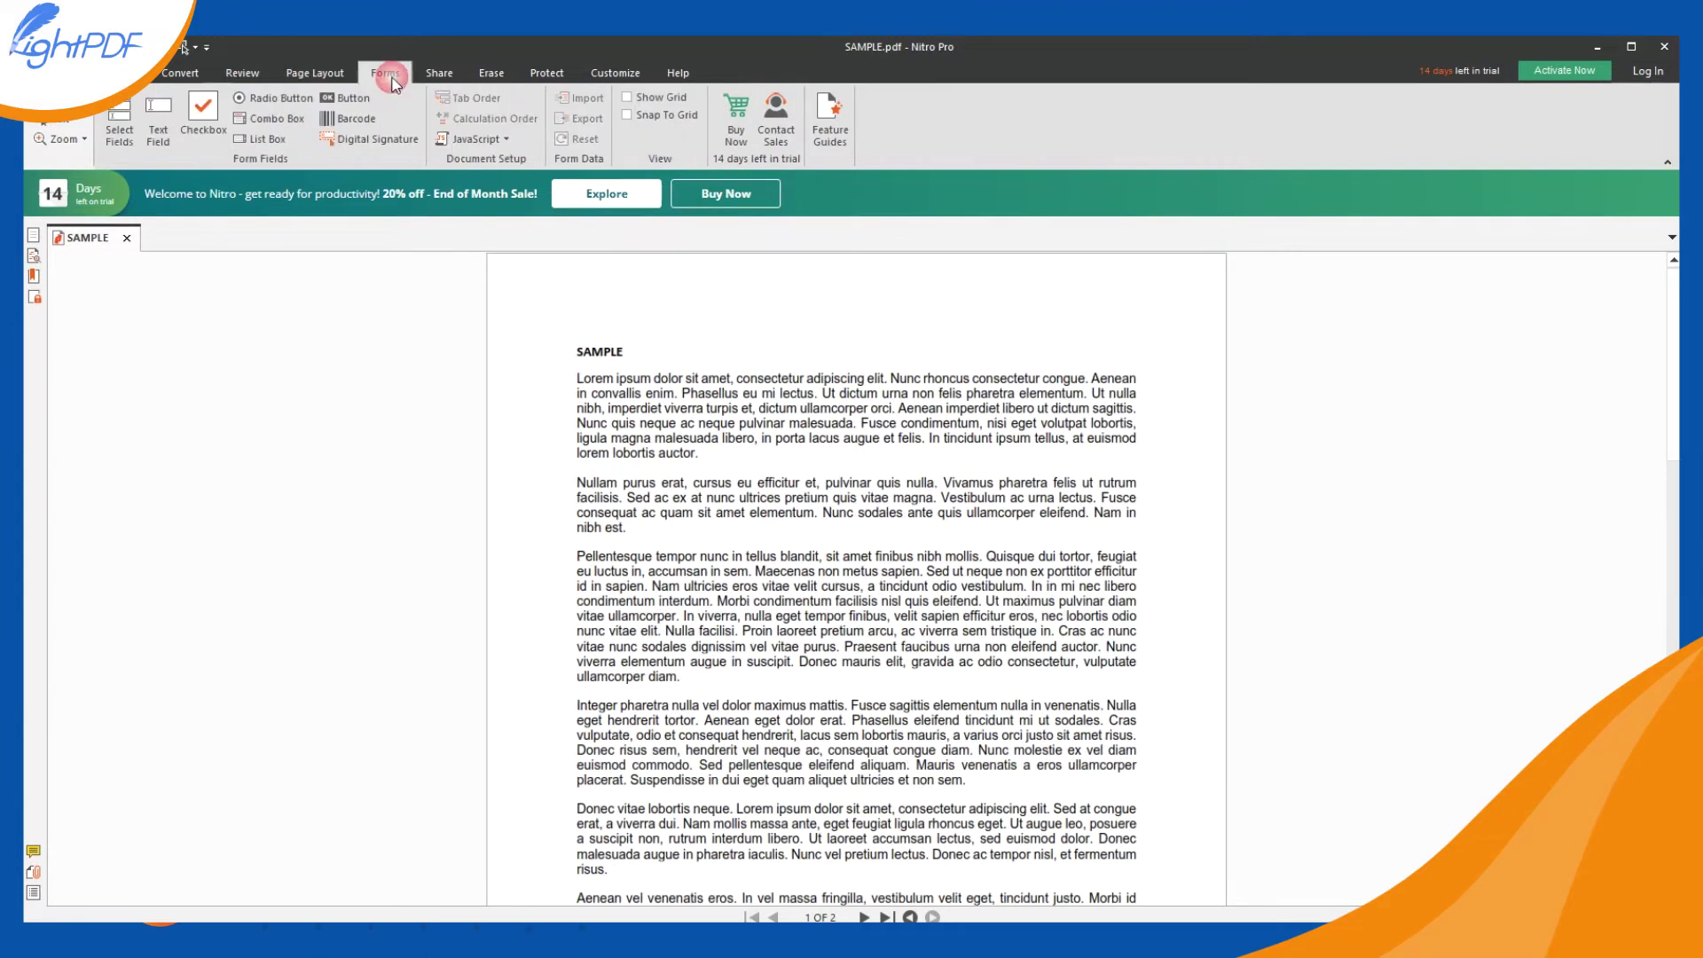
left_click(440, 73)
left_click(492, 78)
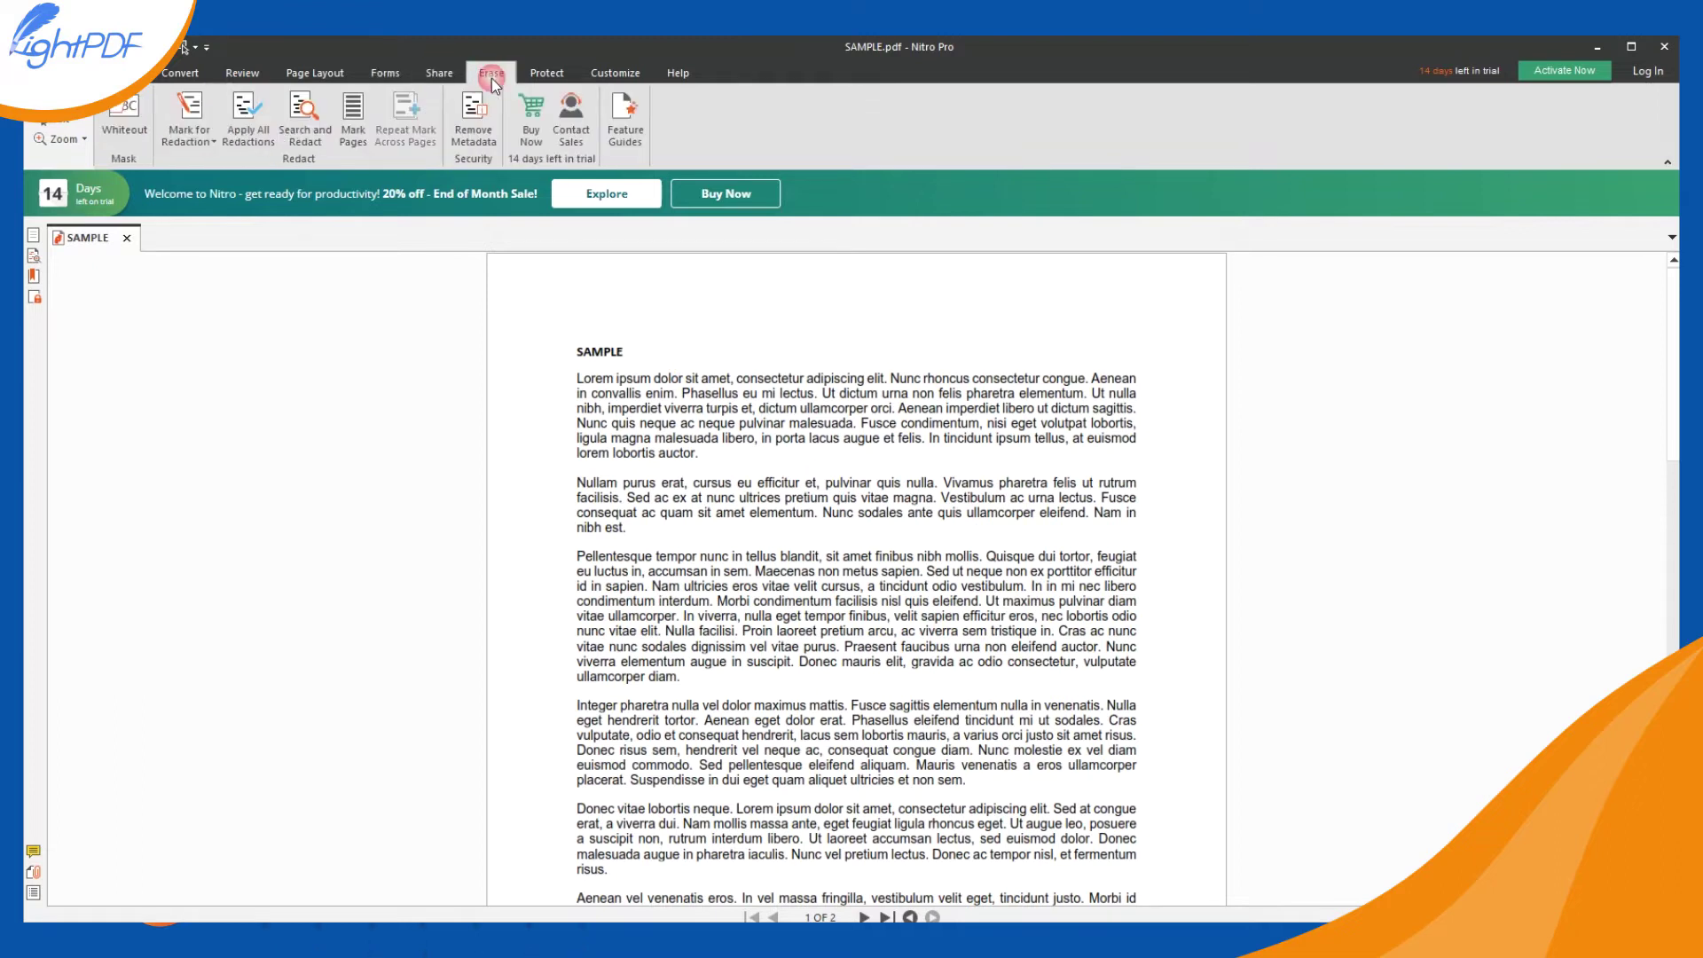
left_click(559, 80)
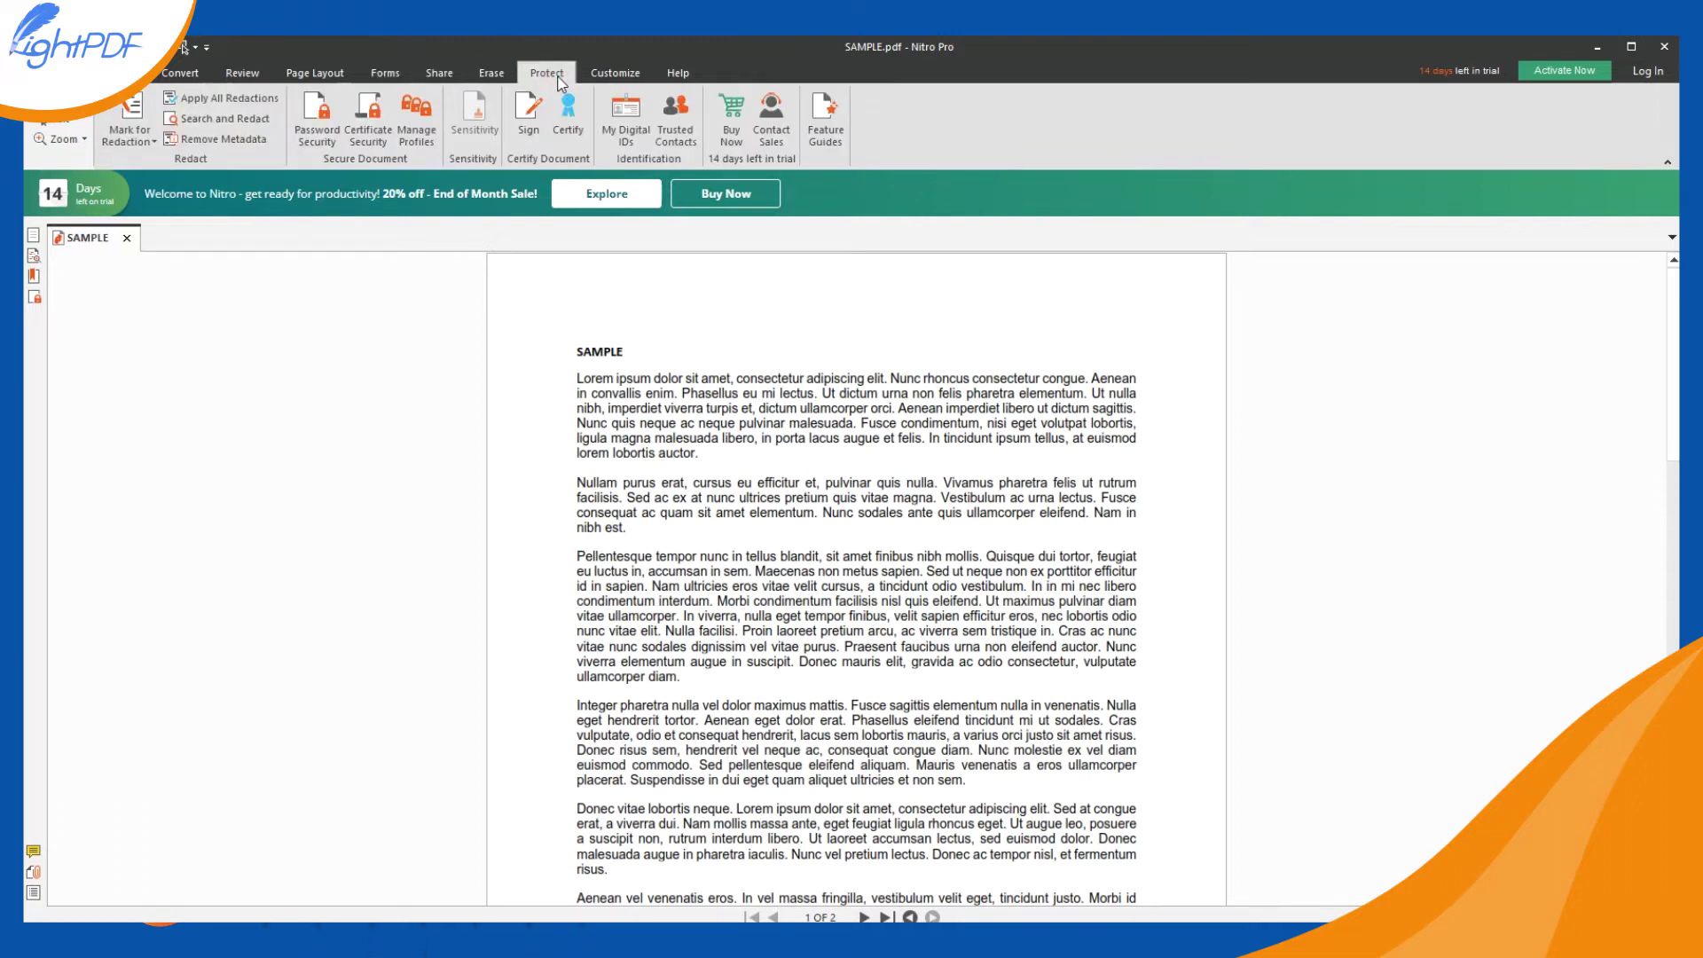
left_click(618, 78)
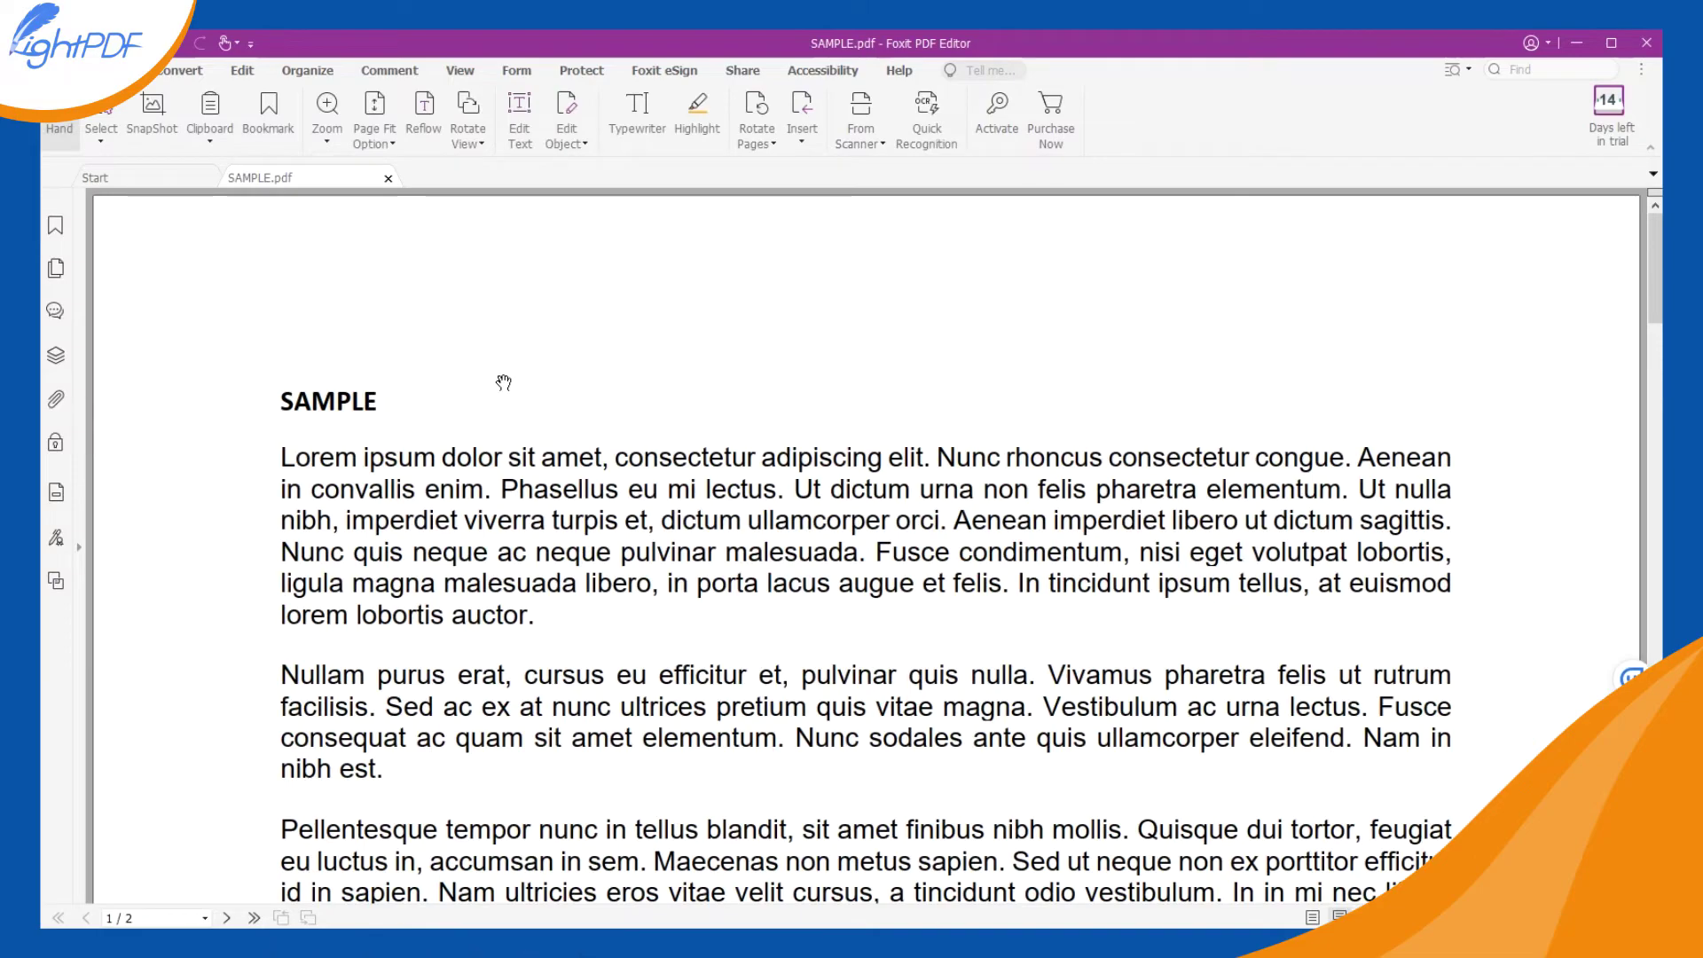
Step: Highlight 'imperdiet viverra turpis et … libero ut' in yellow, then view Edit and Organize tabs
scroll(504, 383, "down", 2)
scroll(506, 381, "down", 1)
scroll(507, 380, "down", 3)
scroll(509, 379, "down", 1)
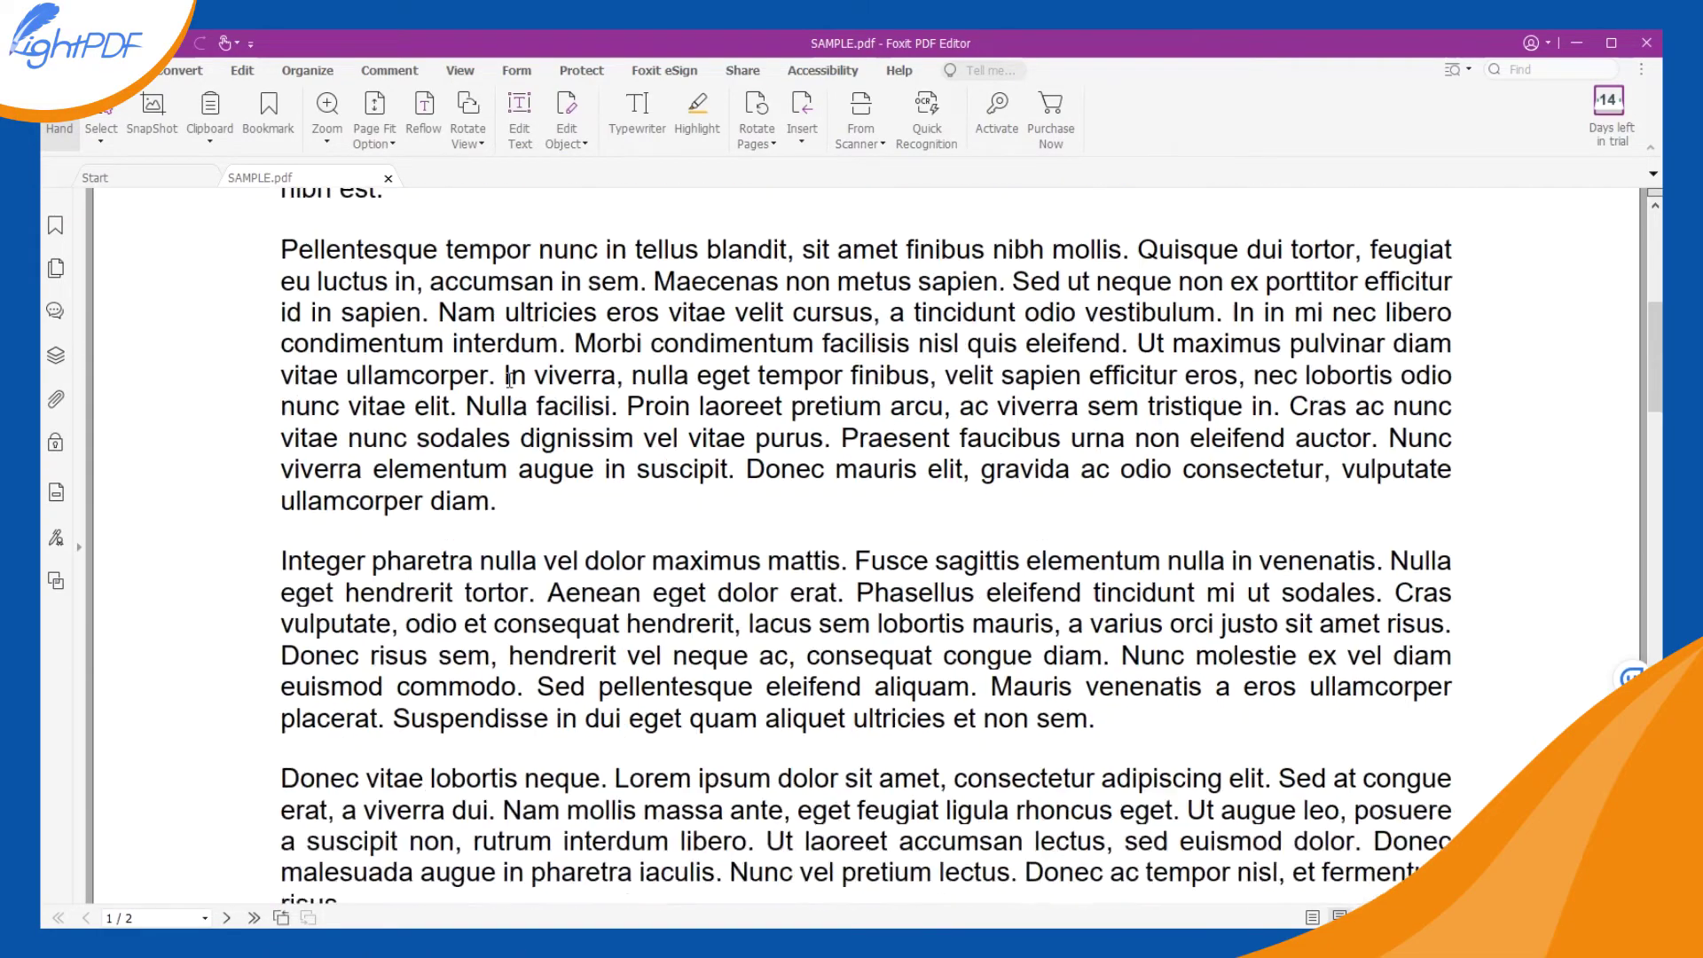
scroll(509, 380, "down", 4)
scroll(509, 380, "down", 2)
scroll(509, 380, "down", 4)
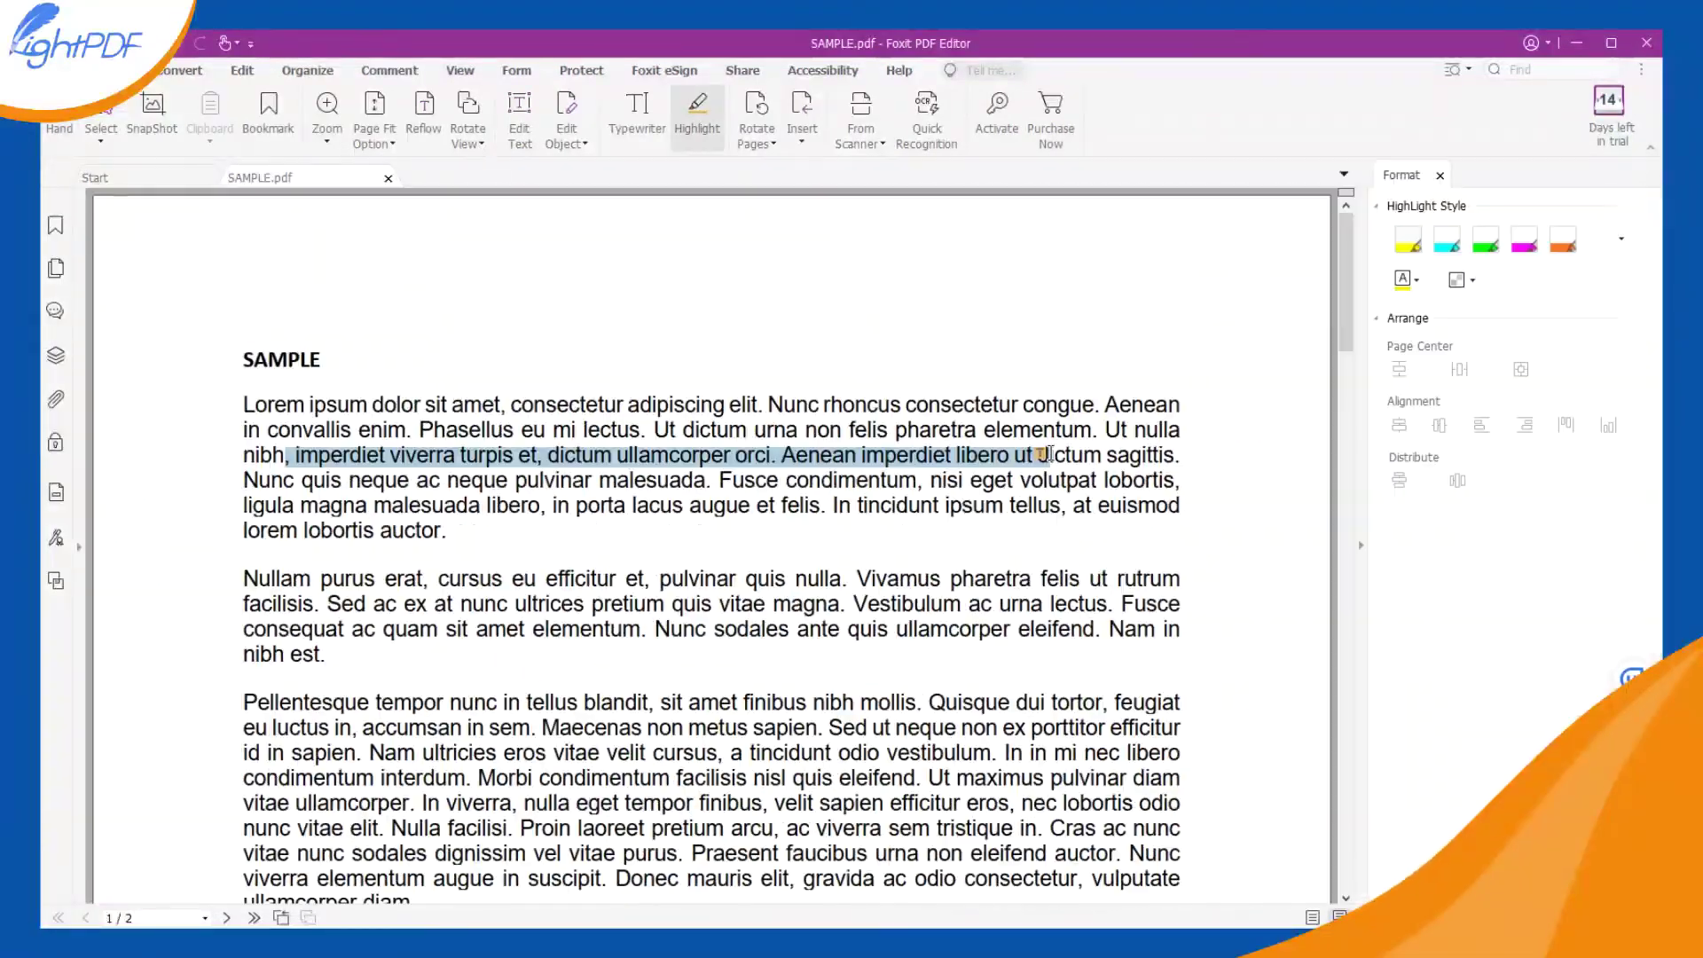
left_click_drag(1050, 455, 1049, 455)
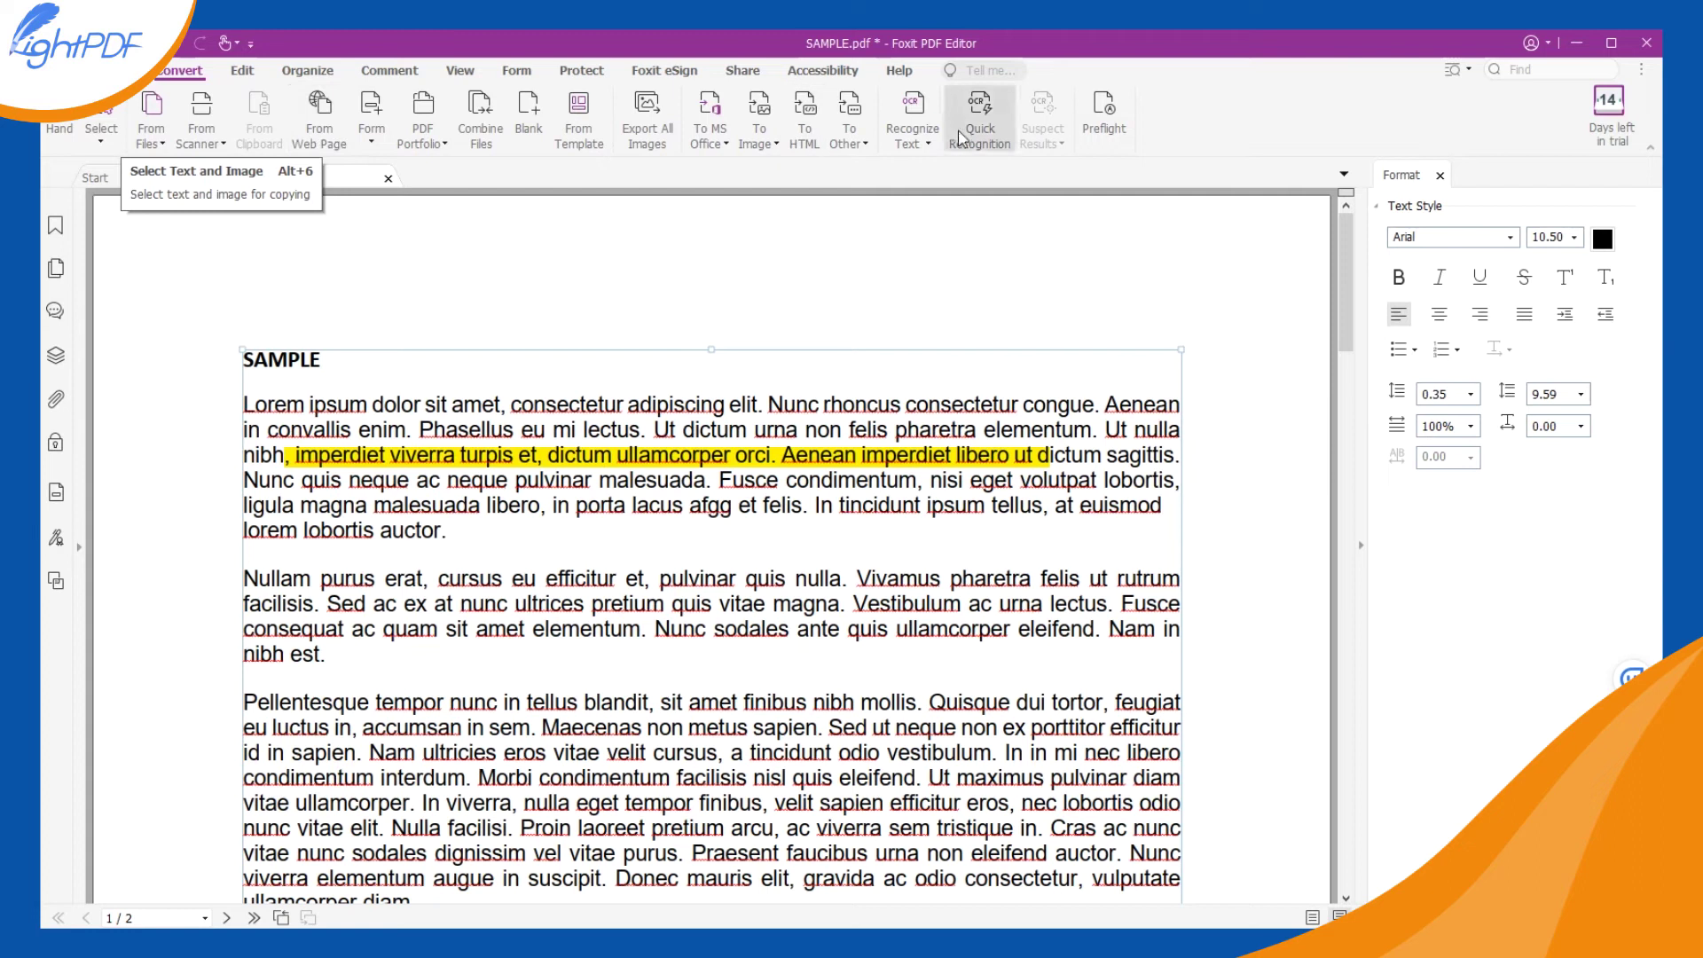
left_click(258, 75)
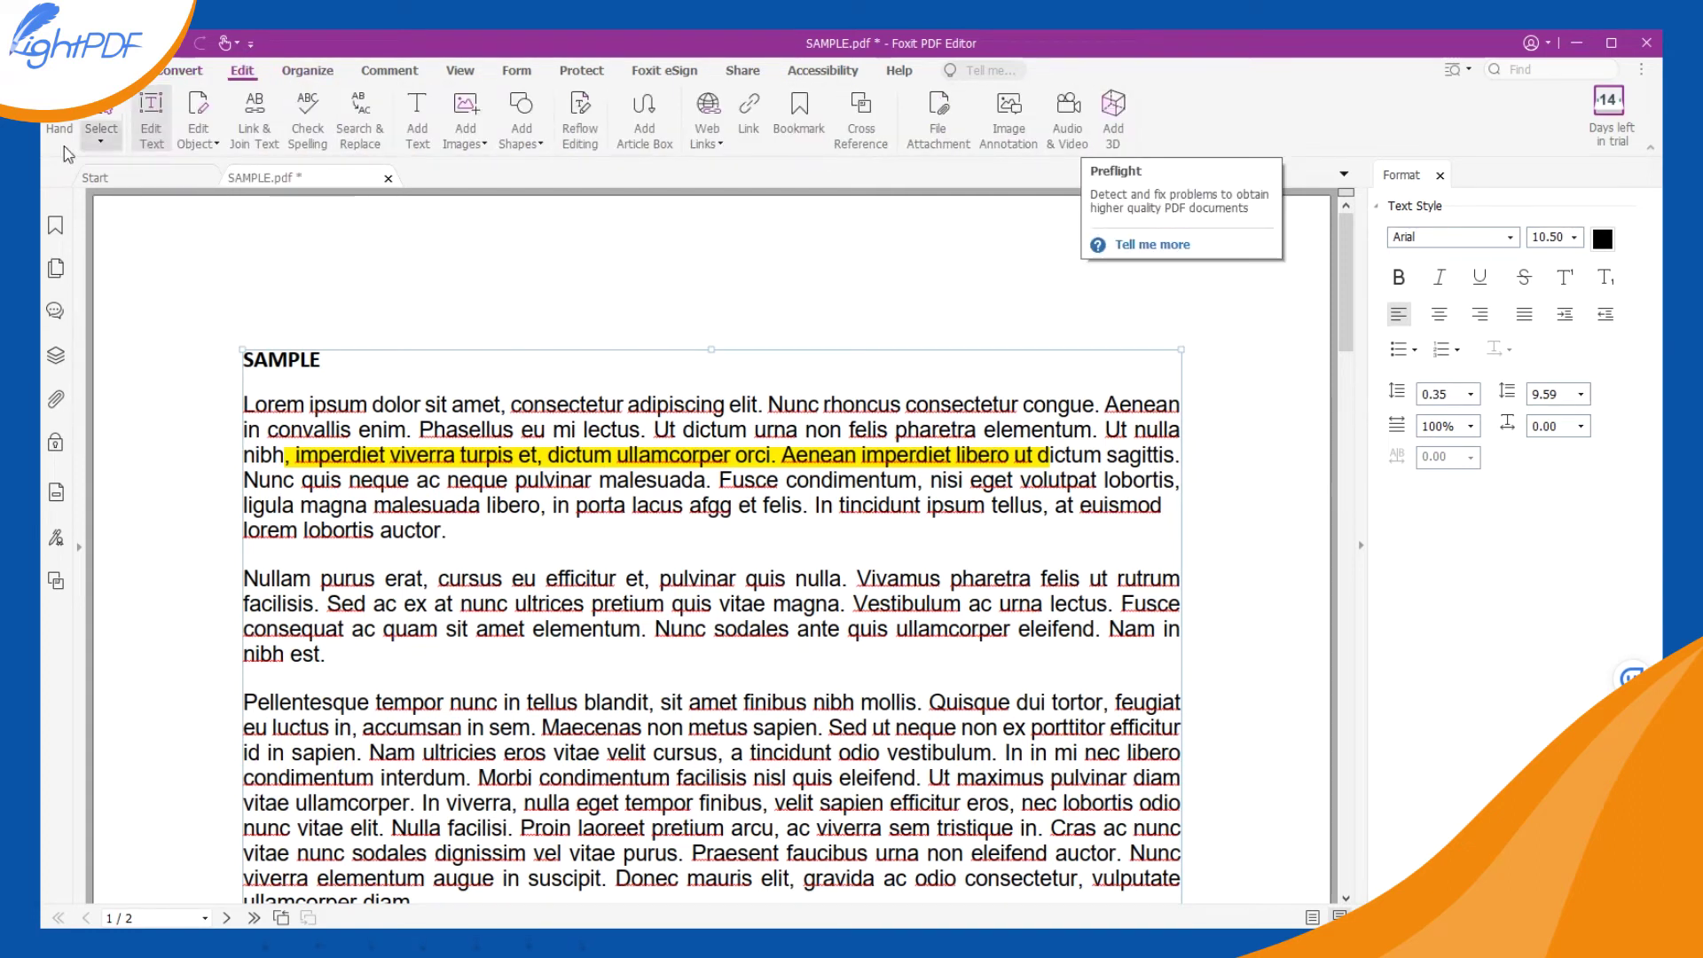
left_click(306, 73)
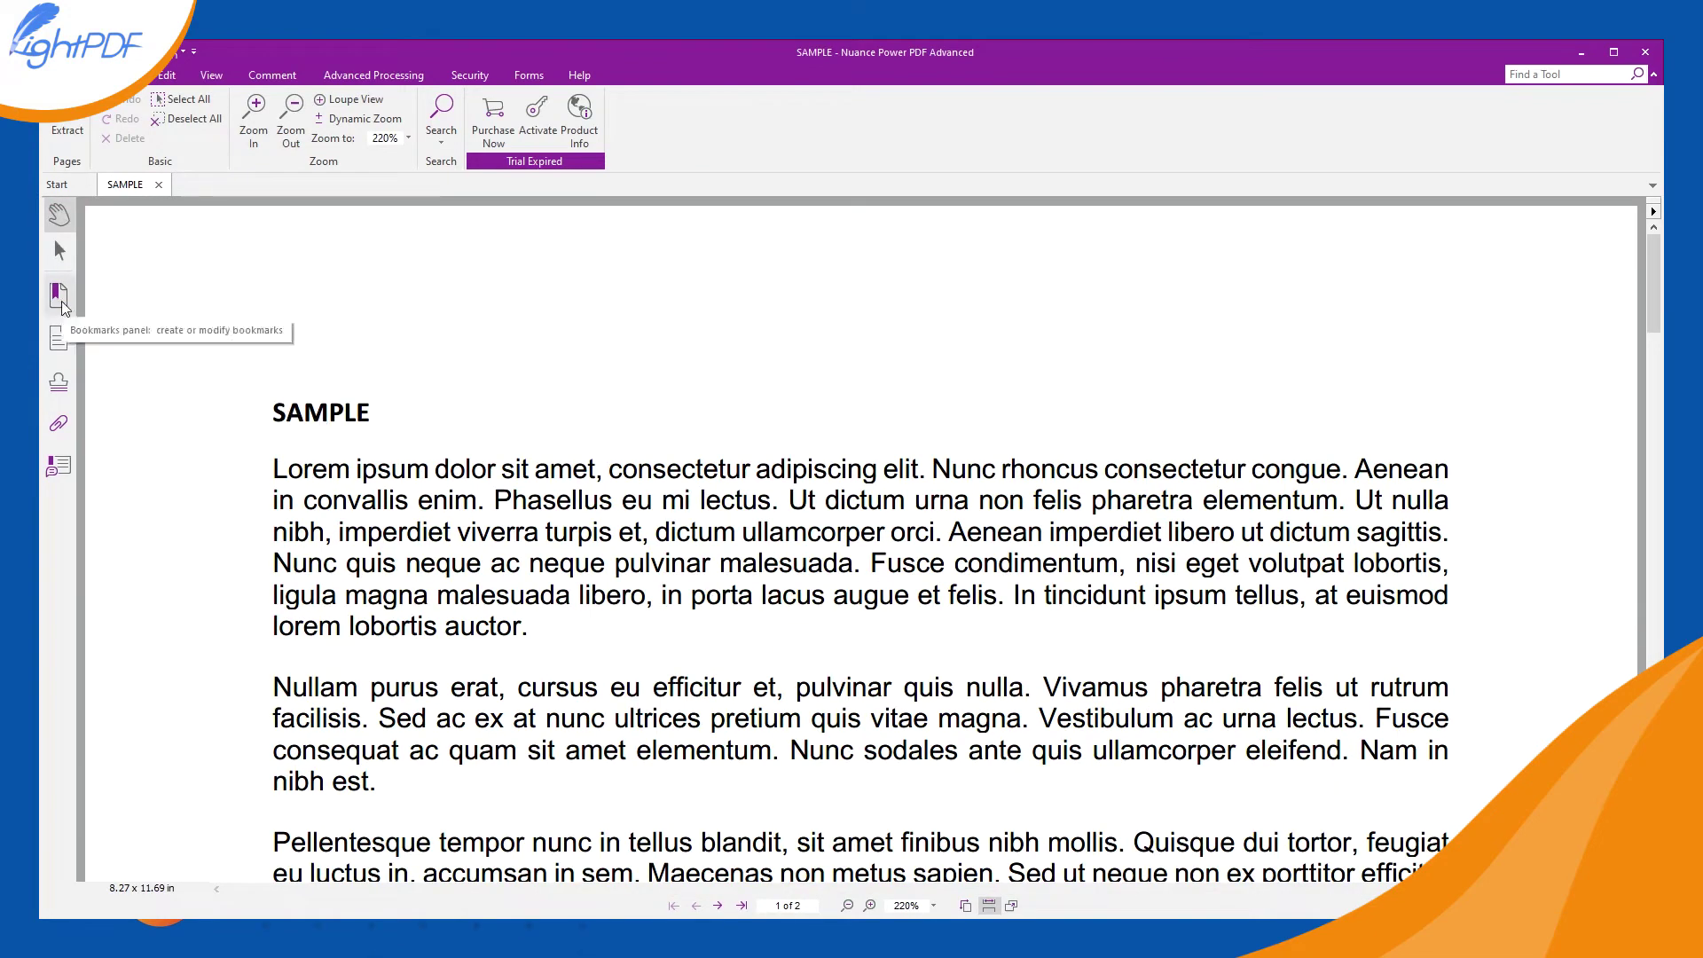
Step: Browse the Bookmarks, Pages and Stamps panels, close Stamps, and show the Edit tools
left_click(61, 301)
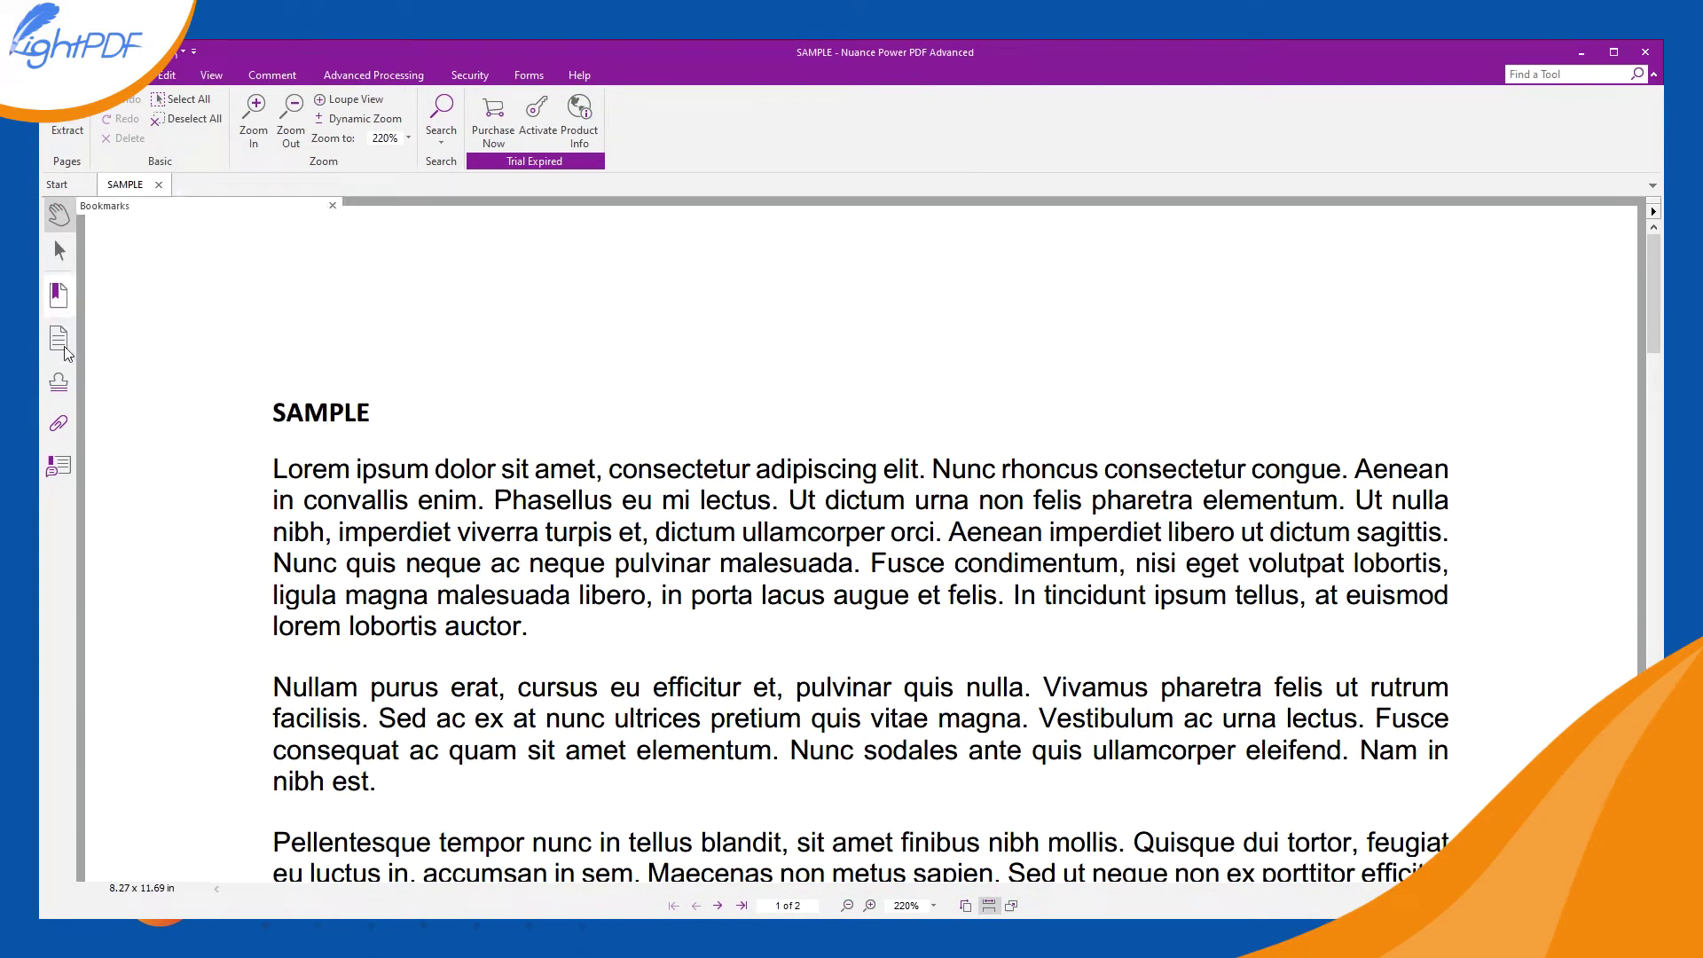
left_click(64, 349)
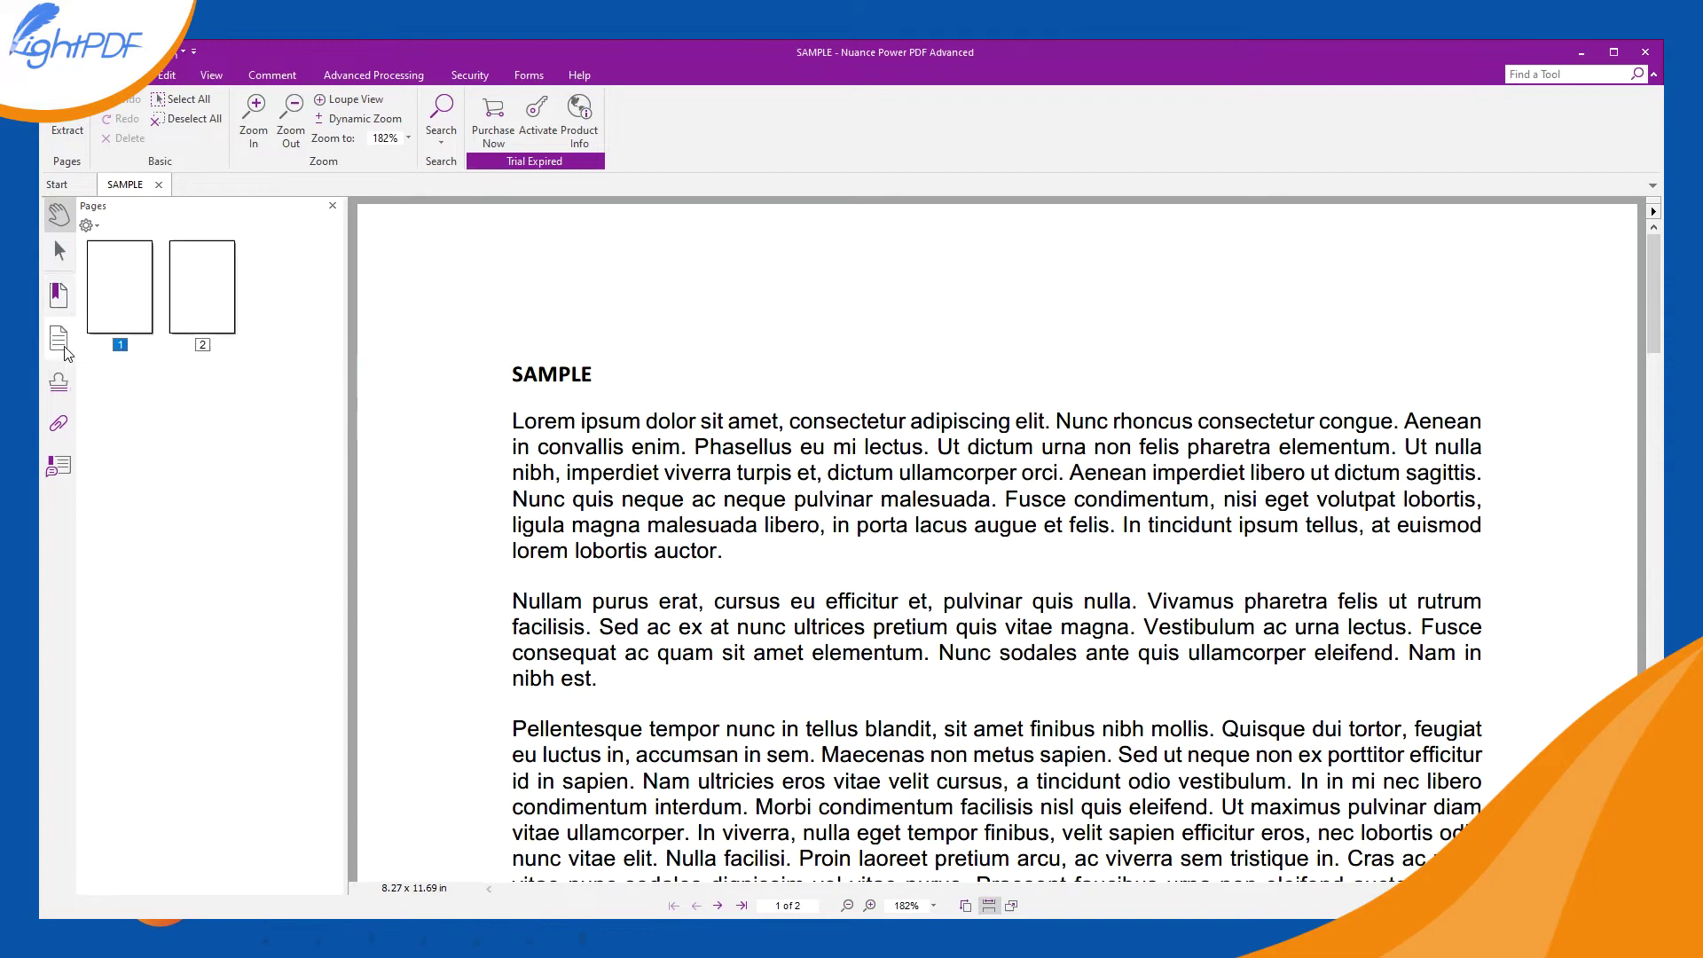
left_click(65, 395)
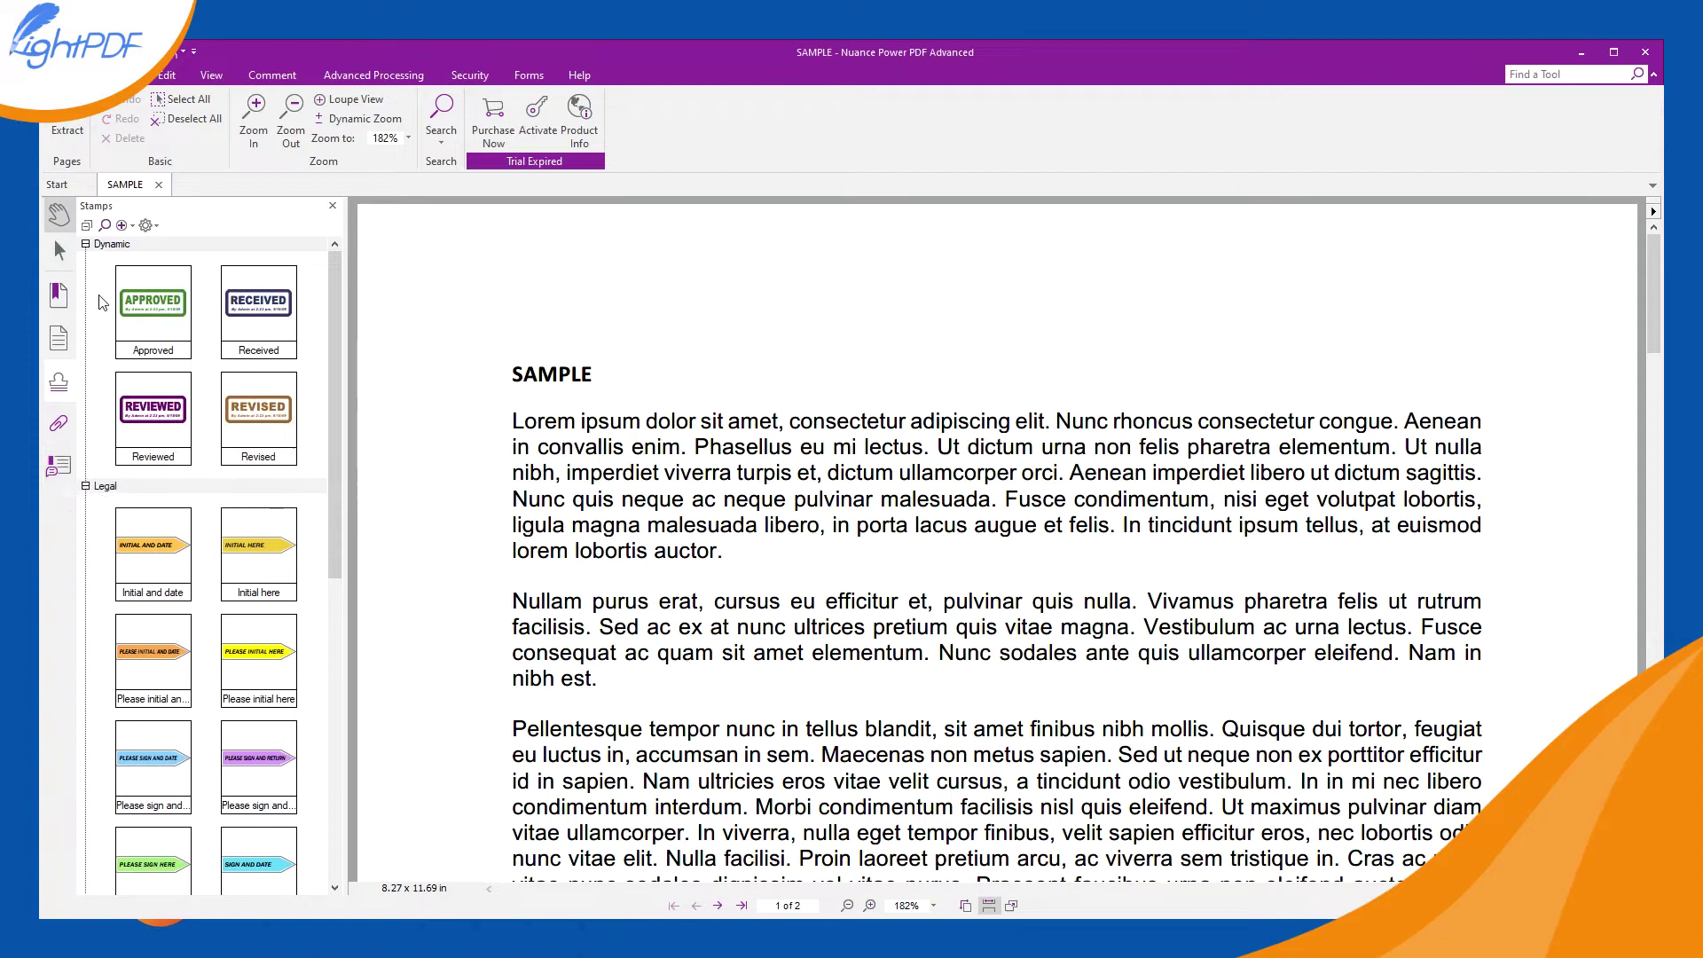
left_click(333, 206)
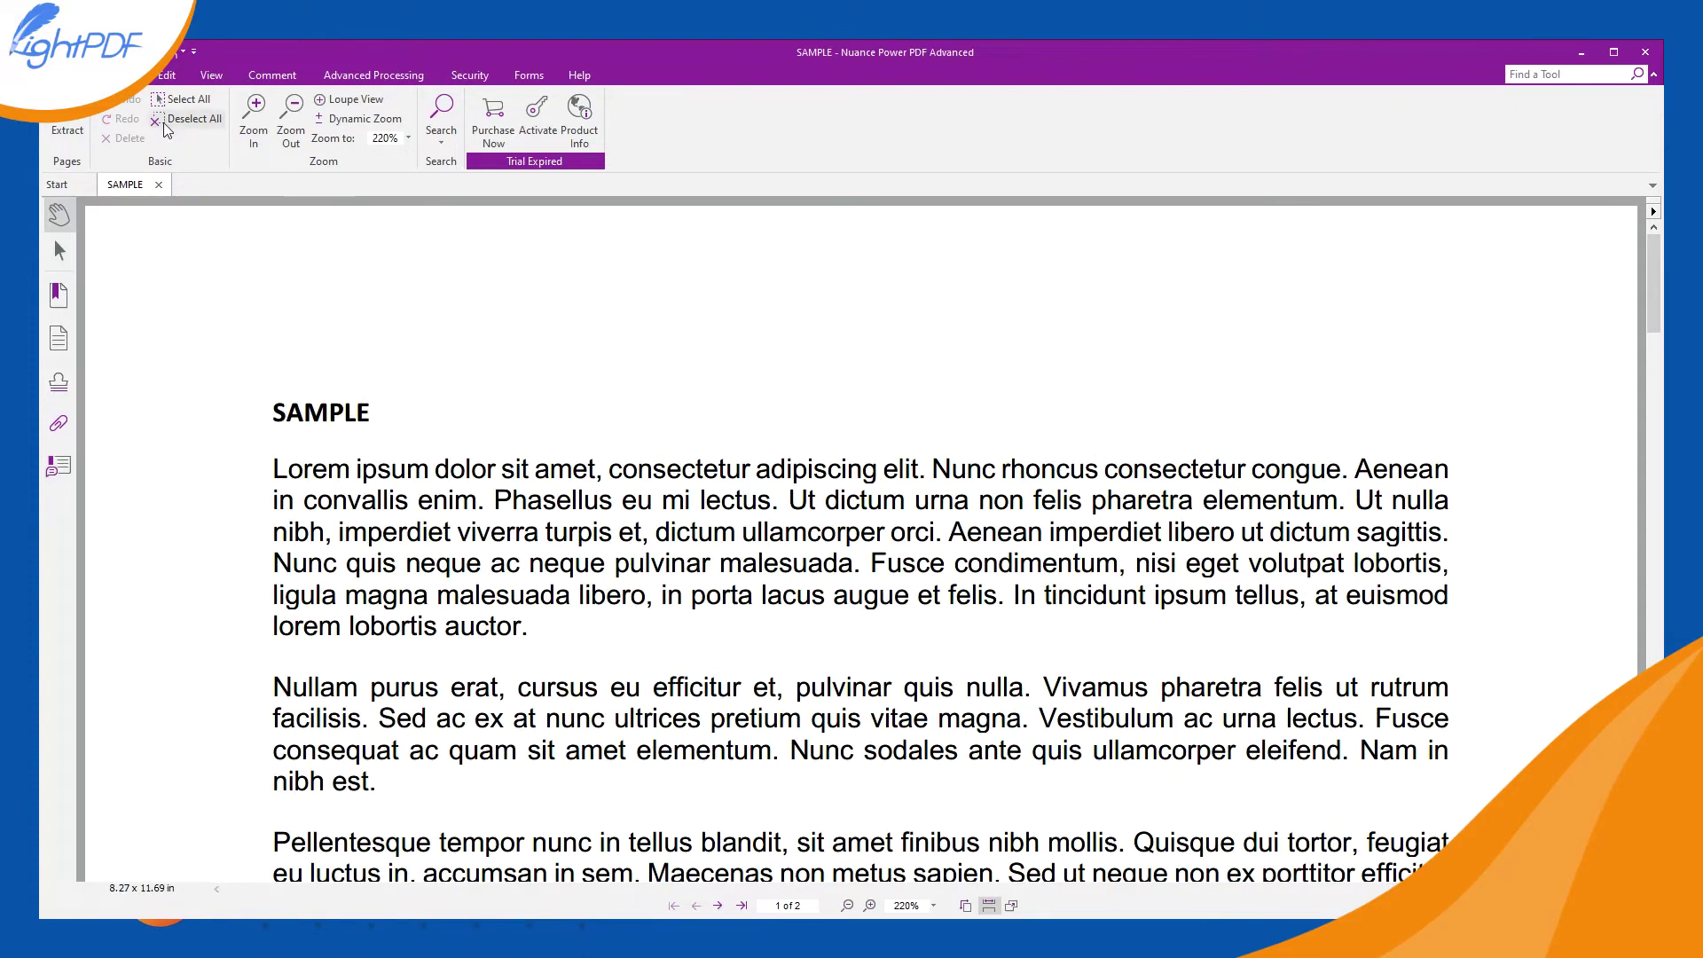
left_click(169, 78)
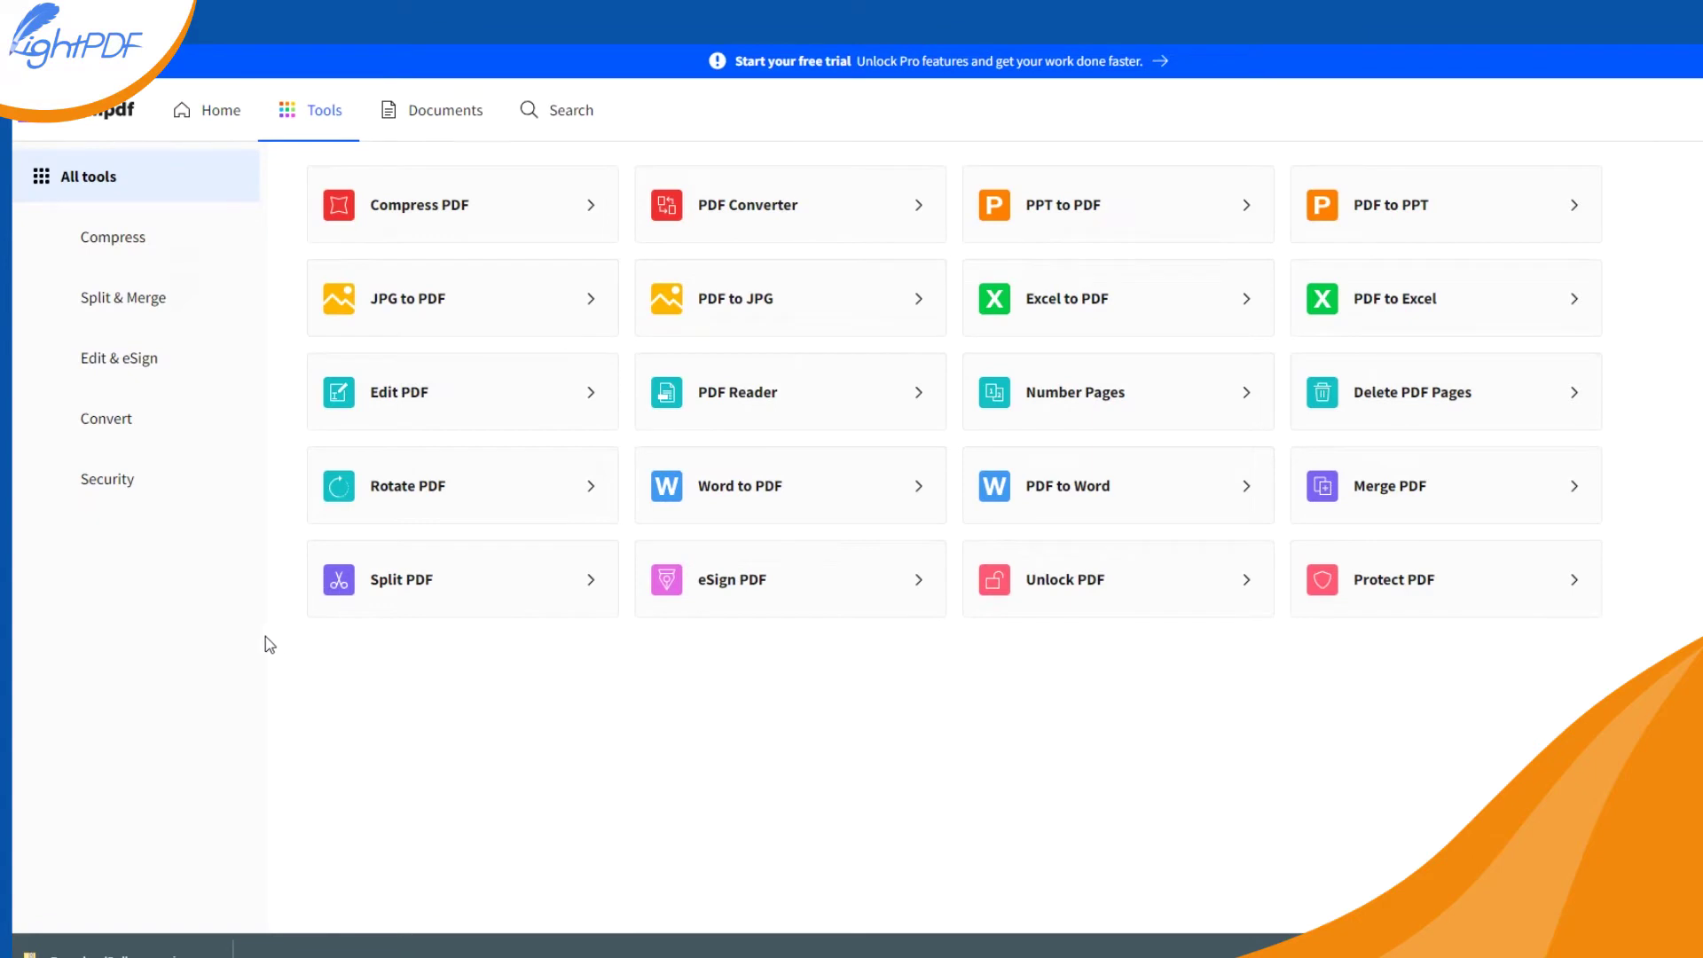
Step: Filter Smallpdf's tool catalogue by Compress and by Split & Merge
left_click(138, 248)
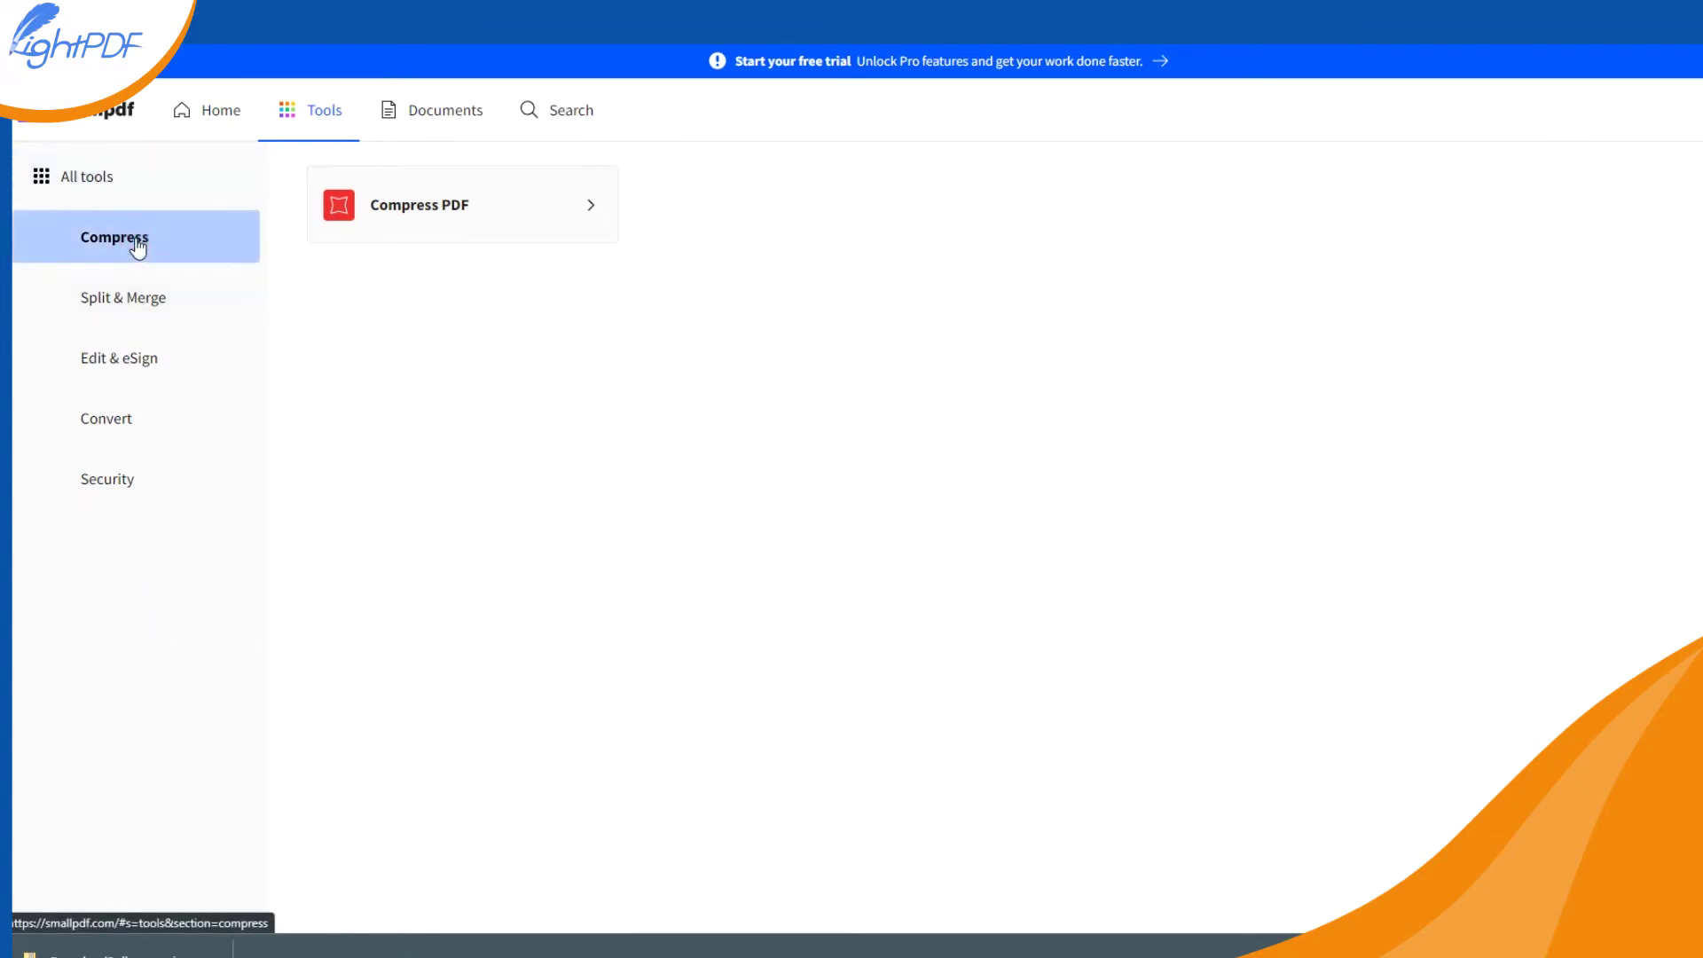
left_click(123, 303)
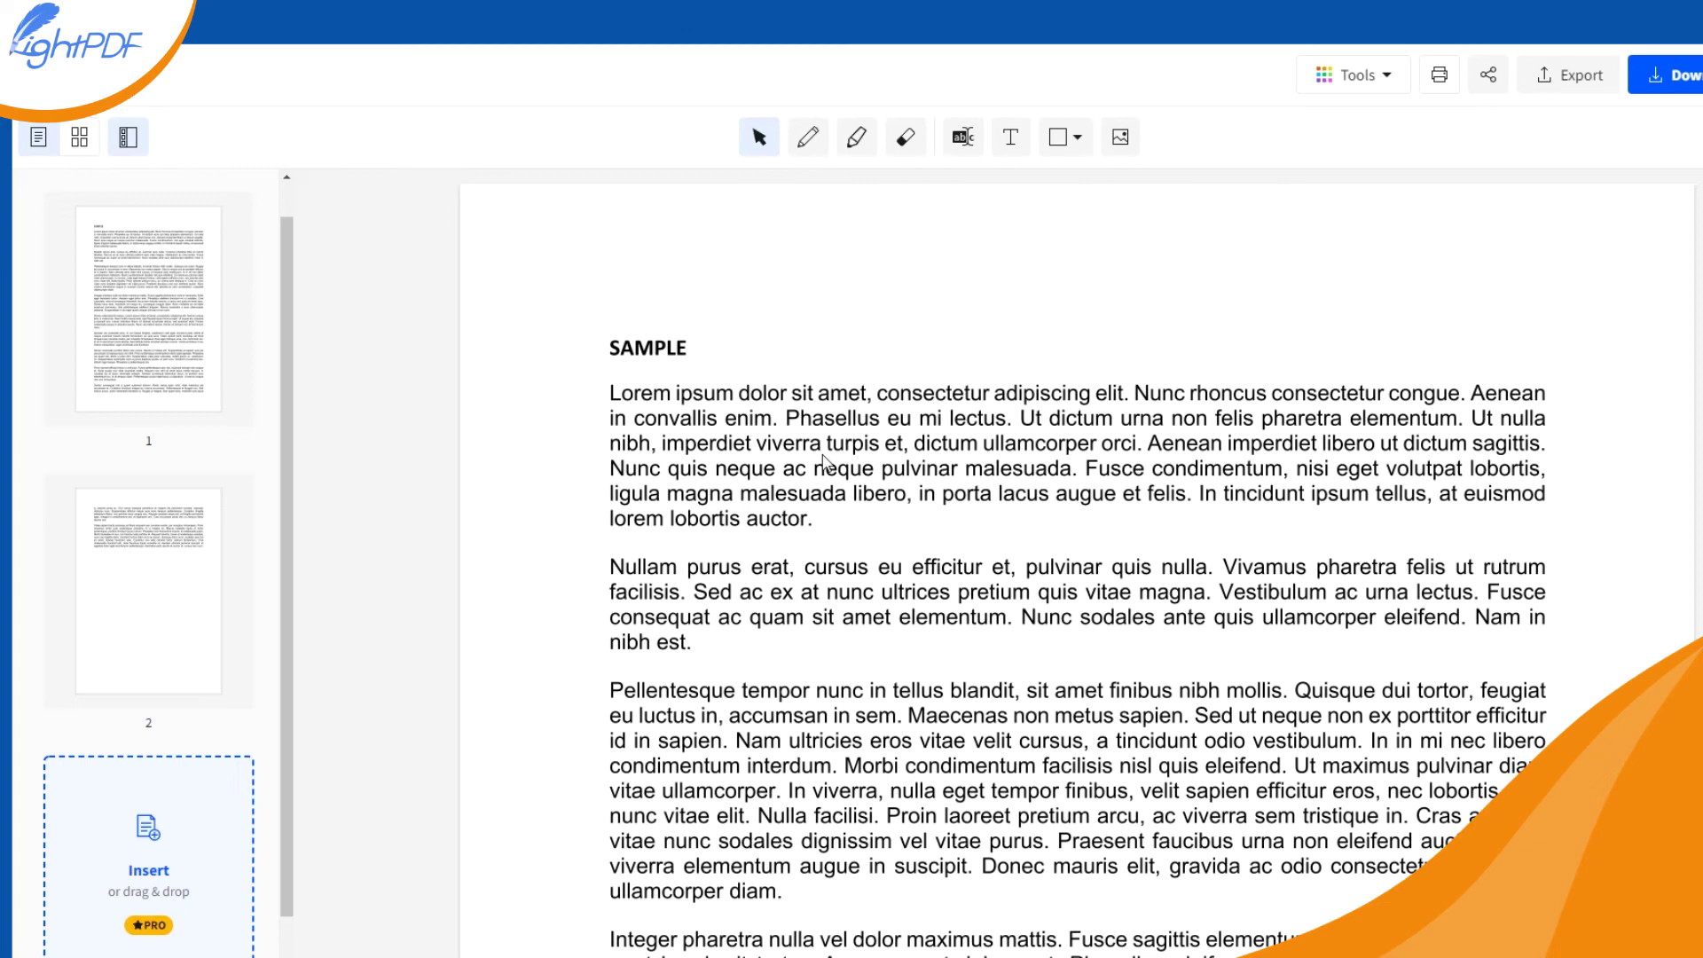
scroll(828, 453, "down", 1)
scroll(821, 479, "down", 2)
scroll(807, 532, "down", 3)
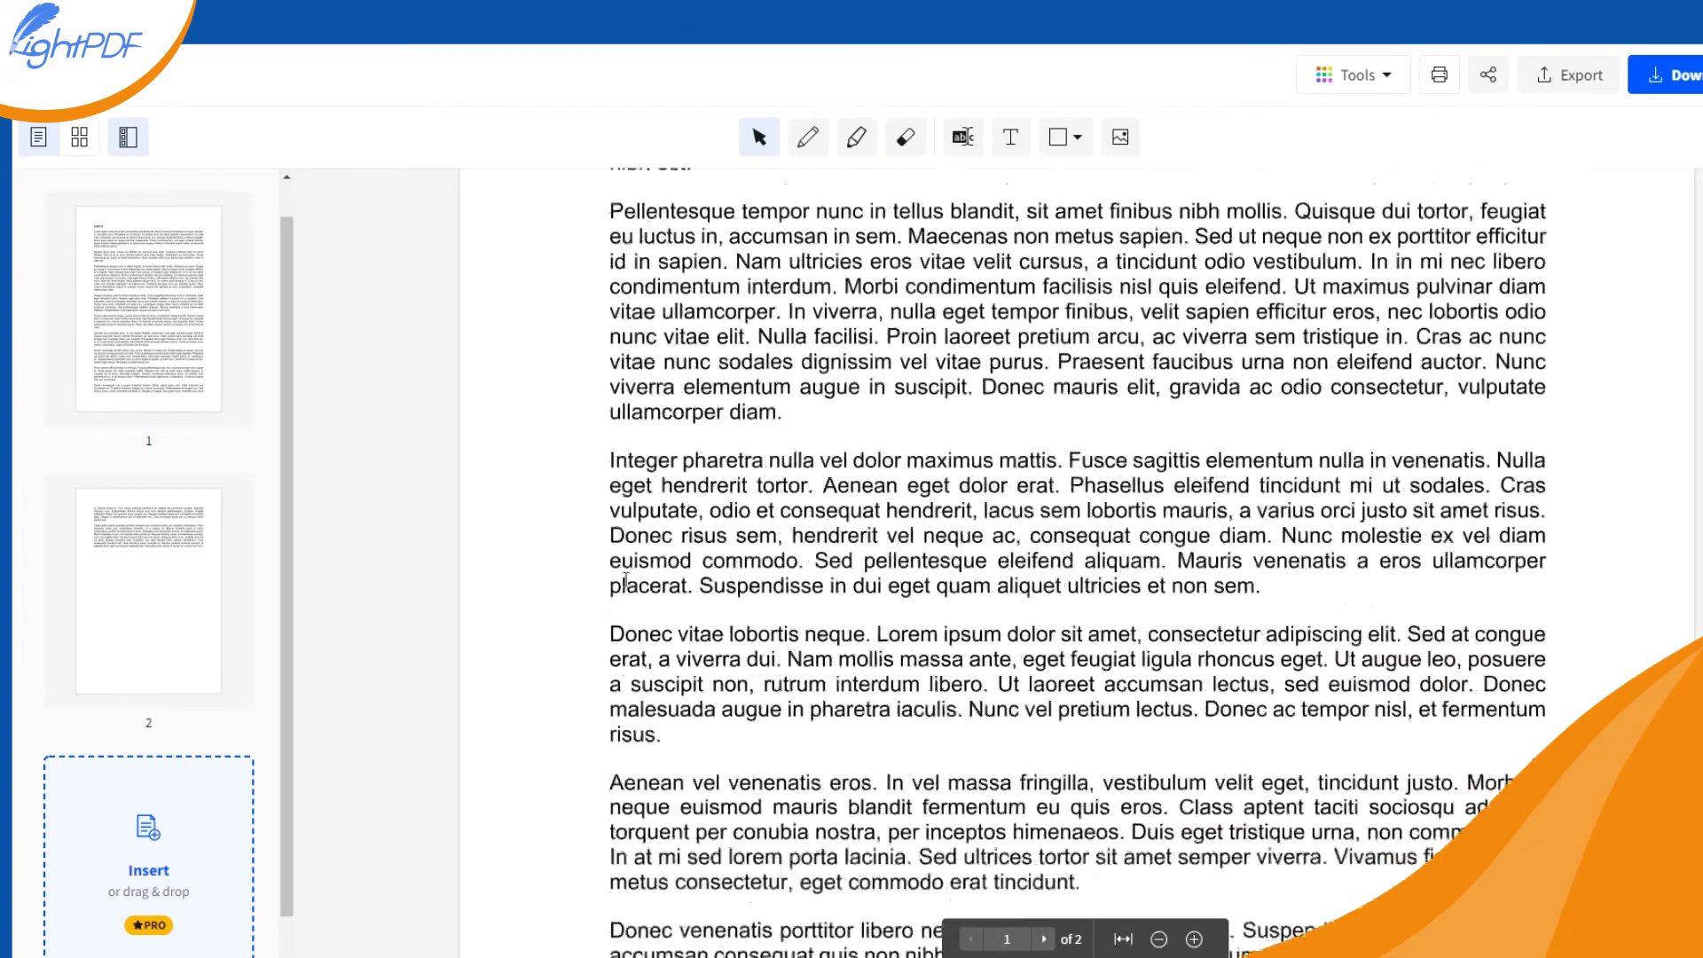
scroll(796, 575, "down", 1)
scroll(796, 577, "down", 5)
scroll(795, 532, "up", 6)
scroll(794, 399, "up", 6)
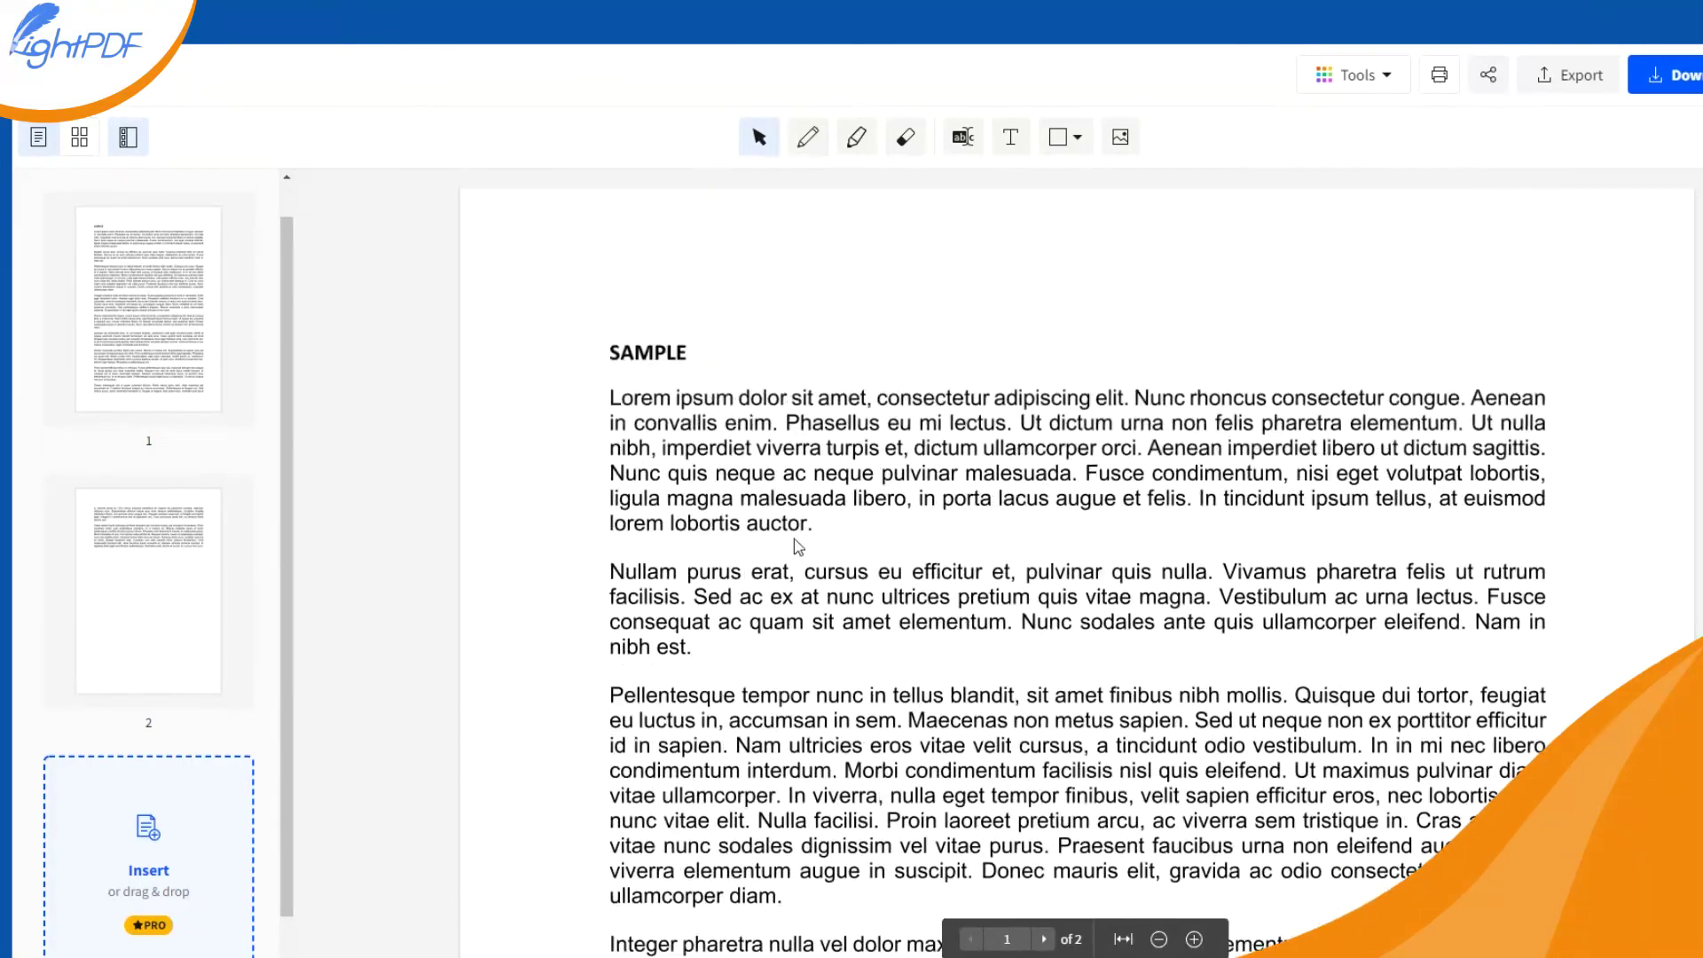
Step: Highlight 'nibh, imperdiet viverra turpis et' in yellow and view the Shapes options
left_click(865, 148)
left_click_drag(596, 447, 902, 444)
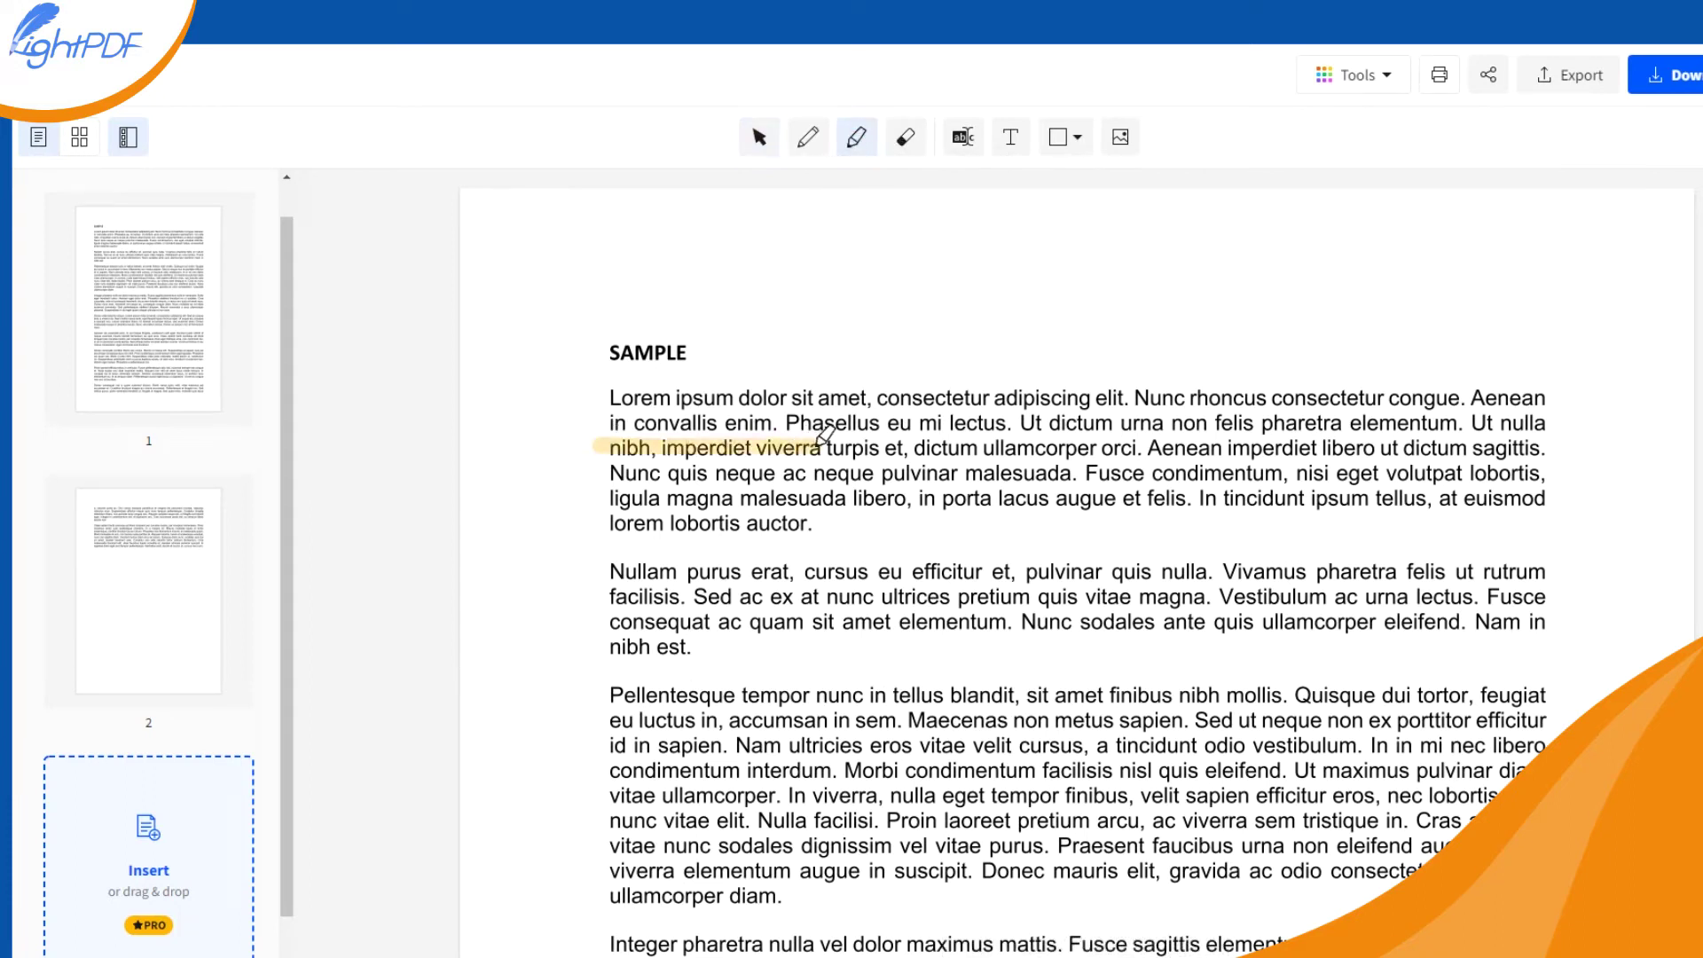
left_click(1075, 139)
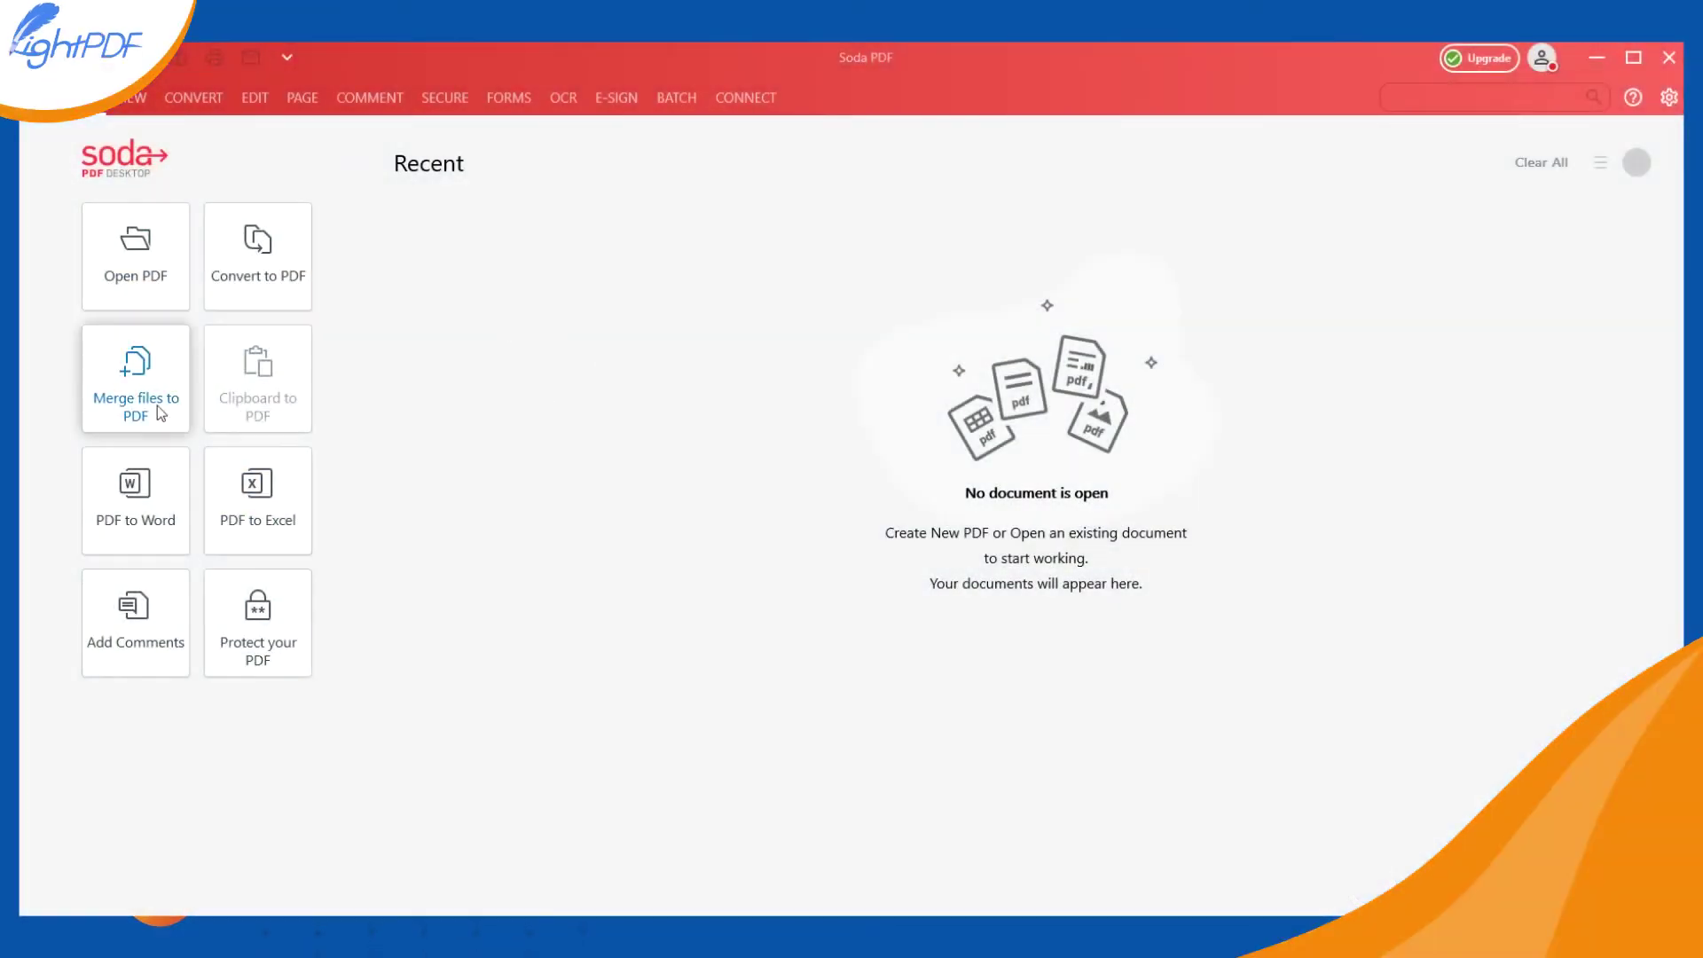
Step: Load SAMPLE.pdf in Soda PDF and highlight 'lorem lobortis auctor.' in yellow
left_click(174, 280)
scroll(821, 524, "down", 3)
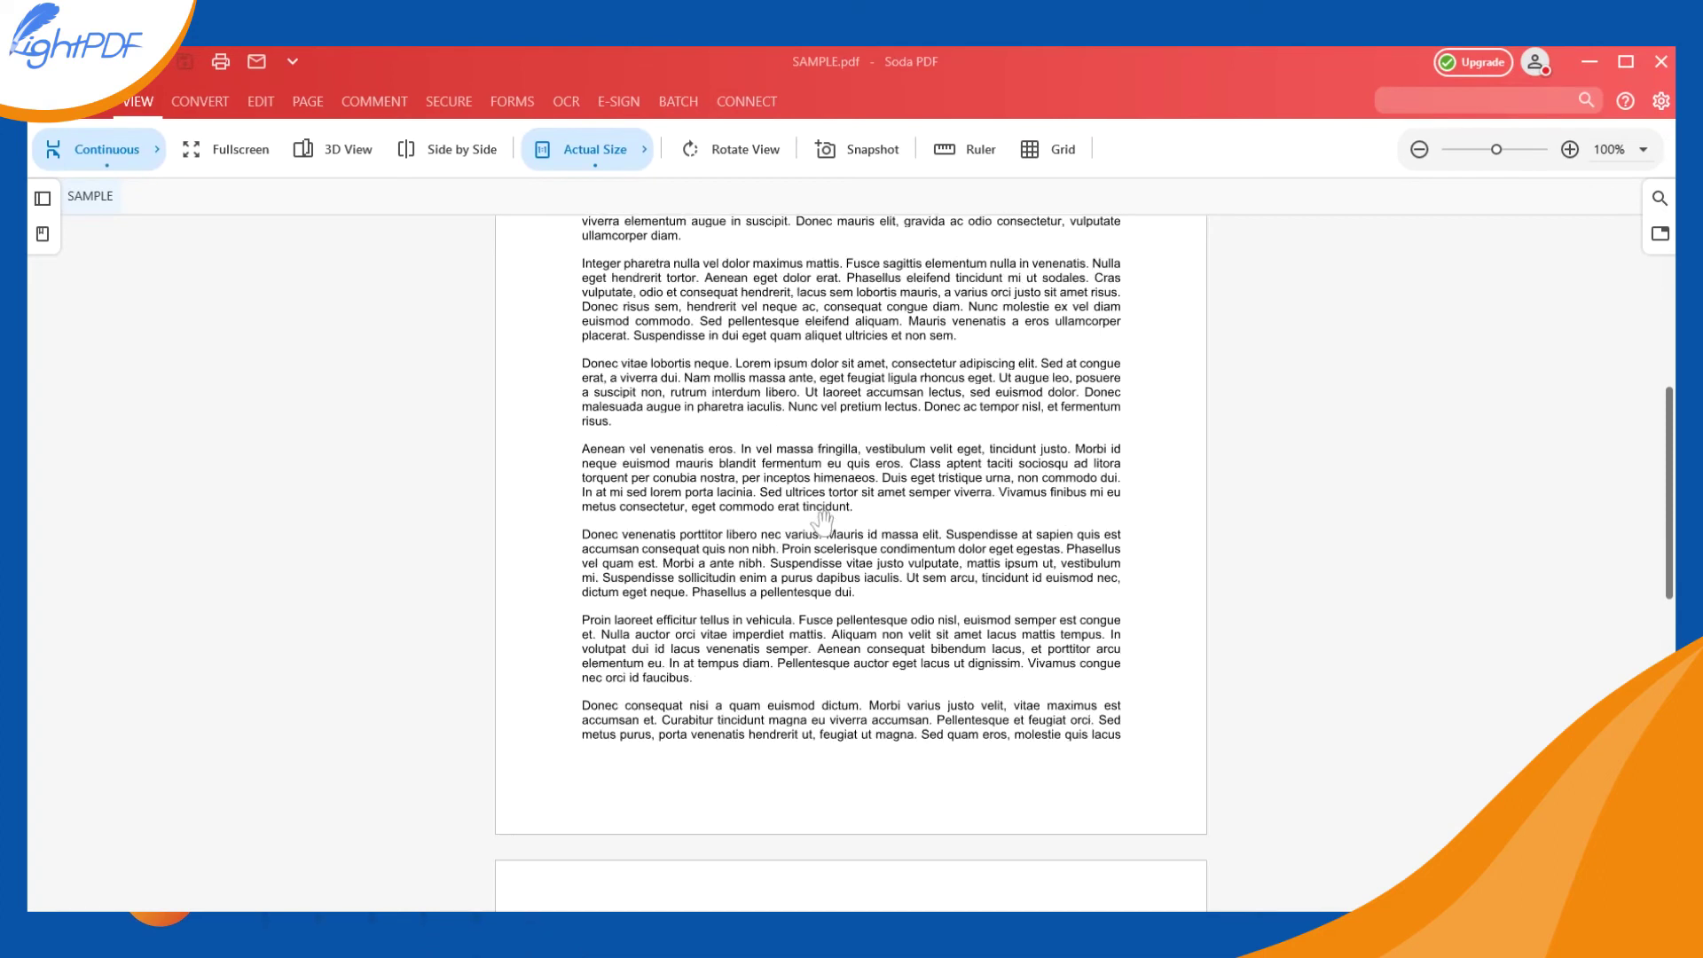
scroll(821, 521, "up", 6)
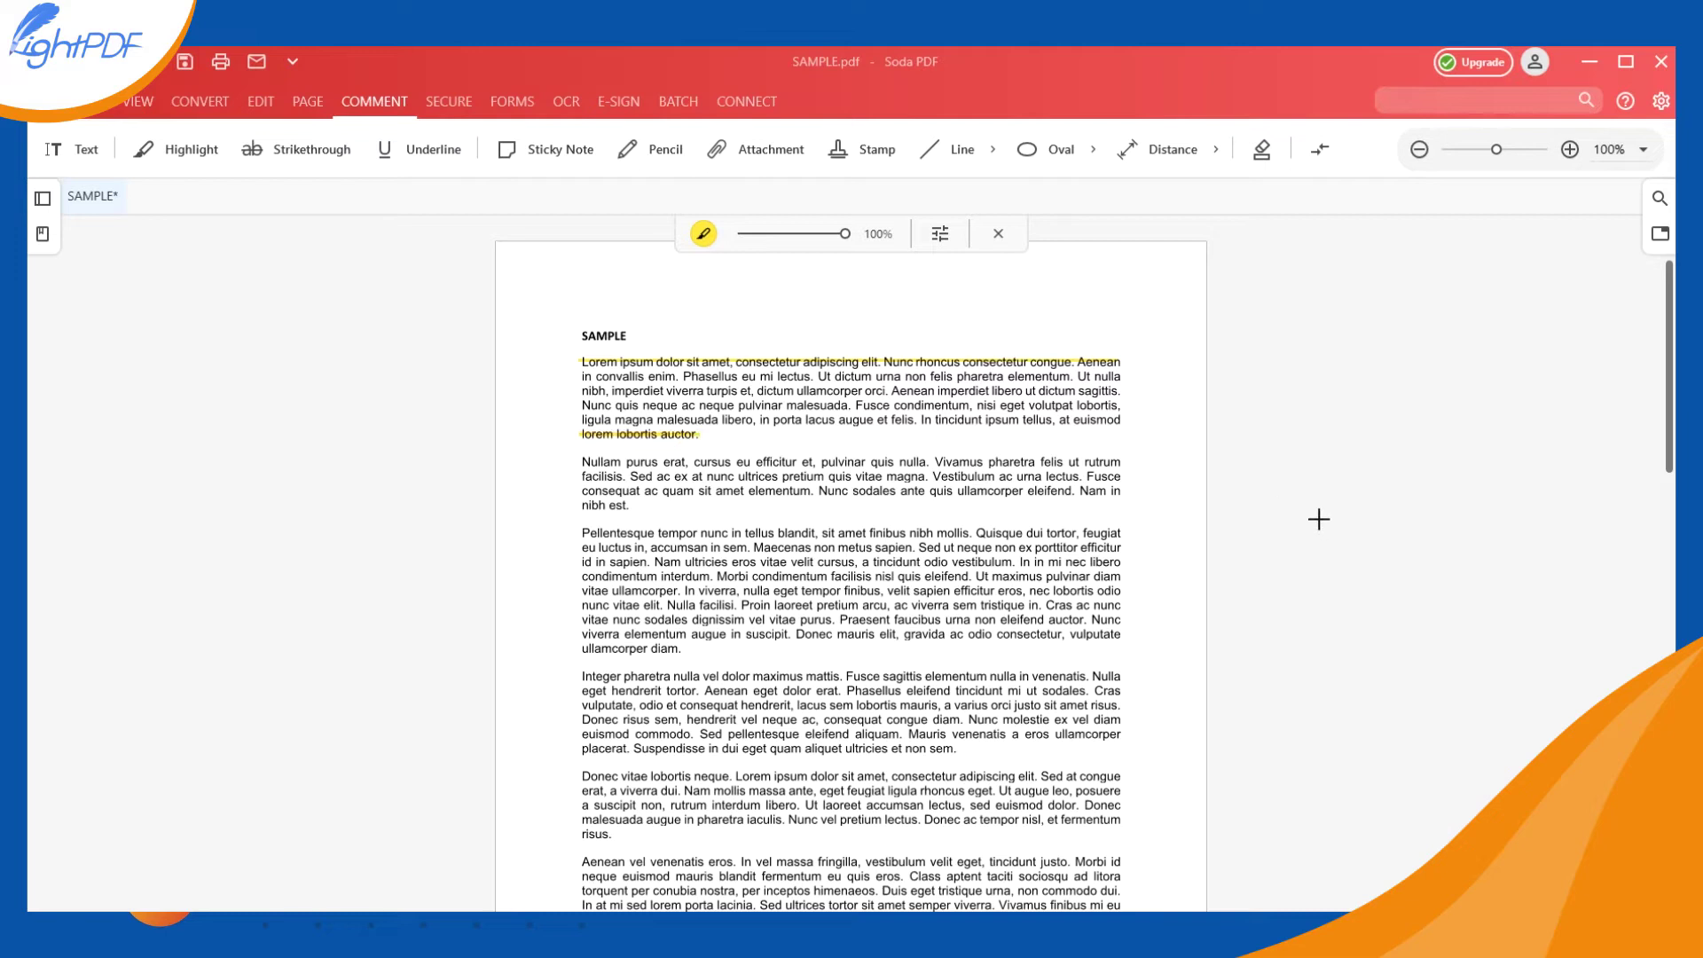
left_click_drag(698, 430, 701, 433)
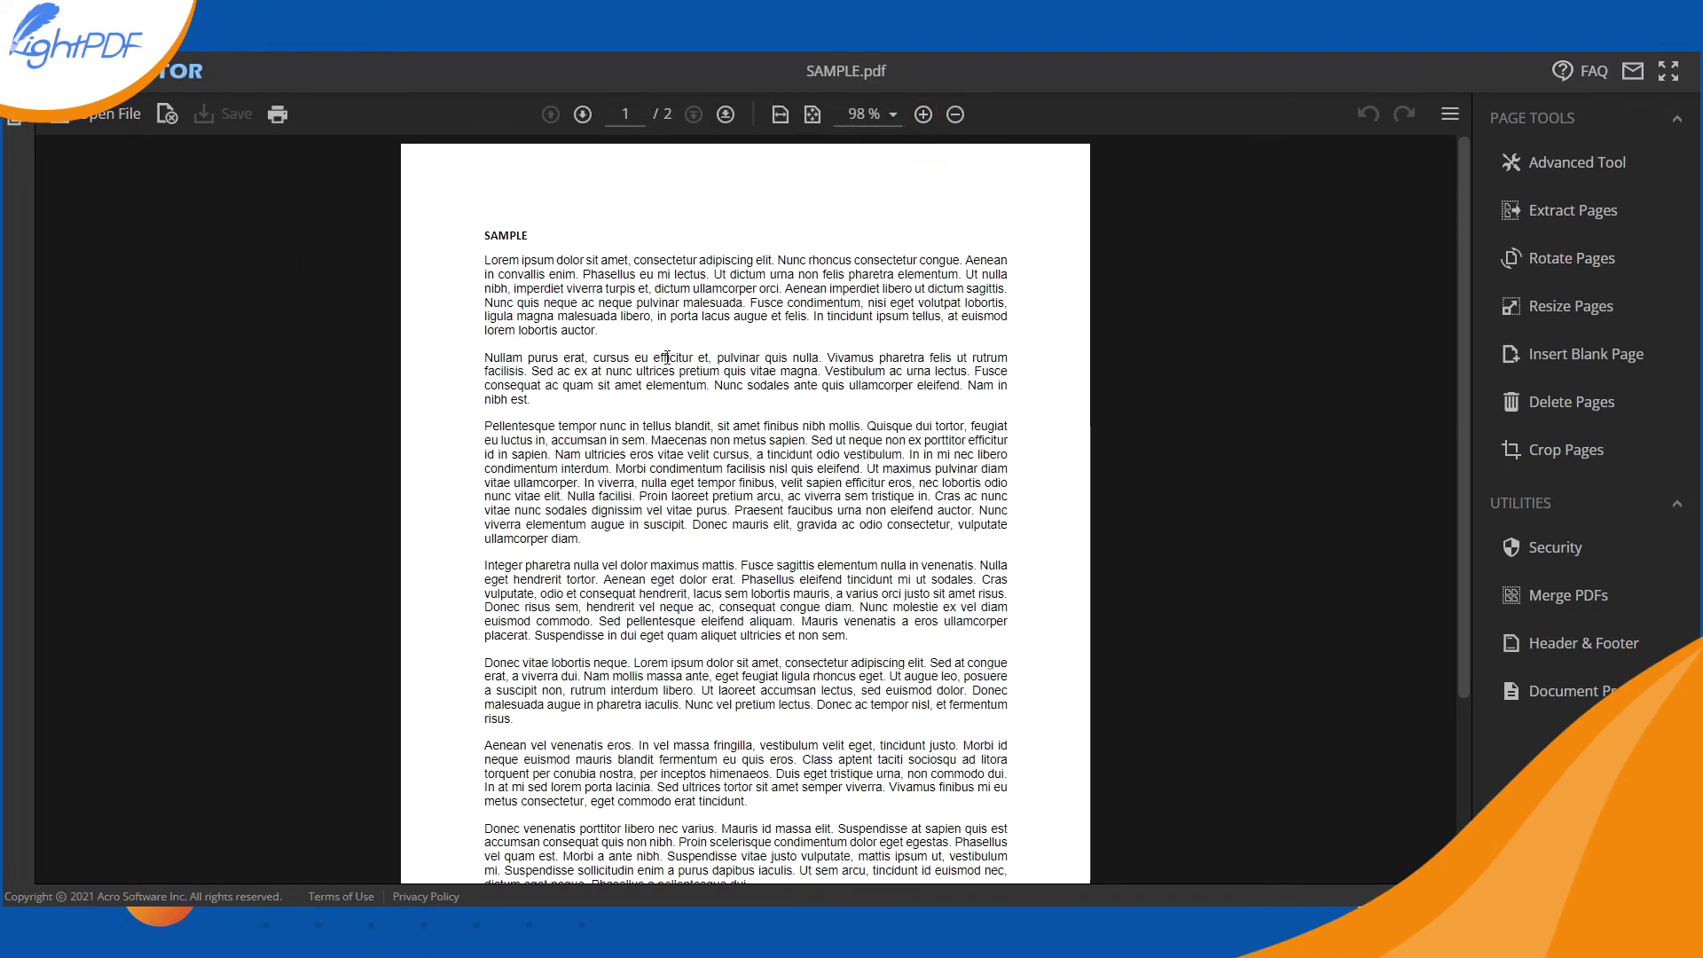
Step: In the page arrangement tool, rotate page 1 twice by 90° clockwise, then cancel the change
scroll(667, 357, "down", 3)
scroll(667, 360, "up", 3)
left_click(1575, 169)
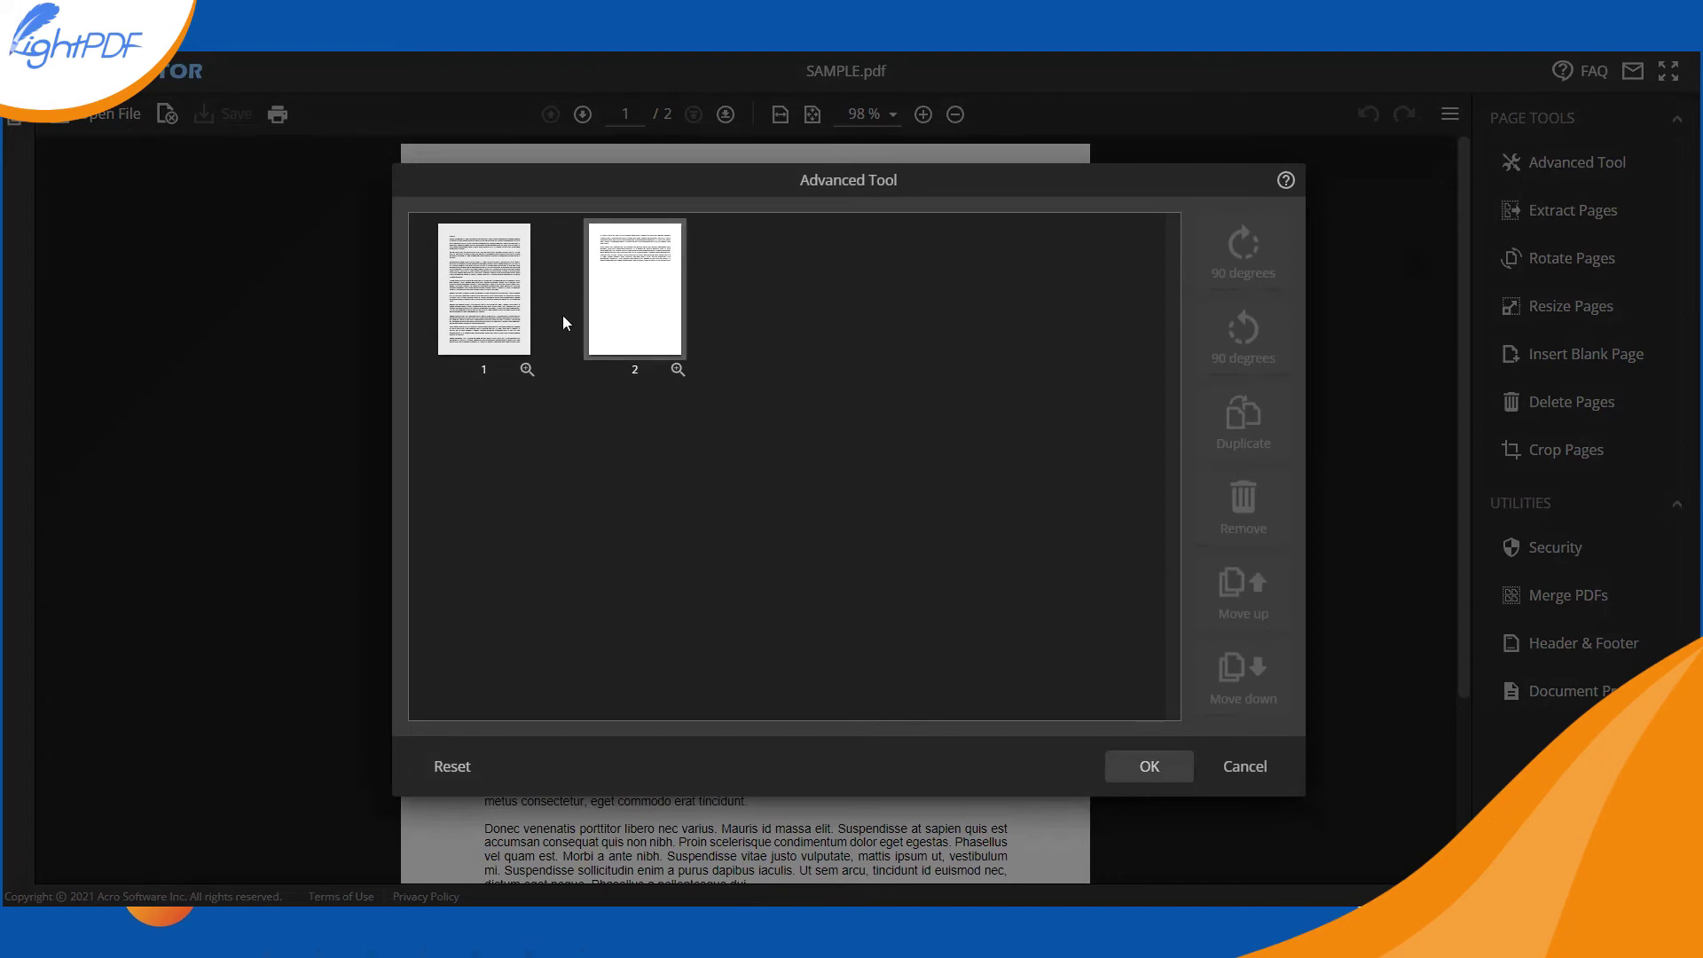
left_click(490, 293)
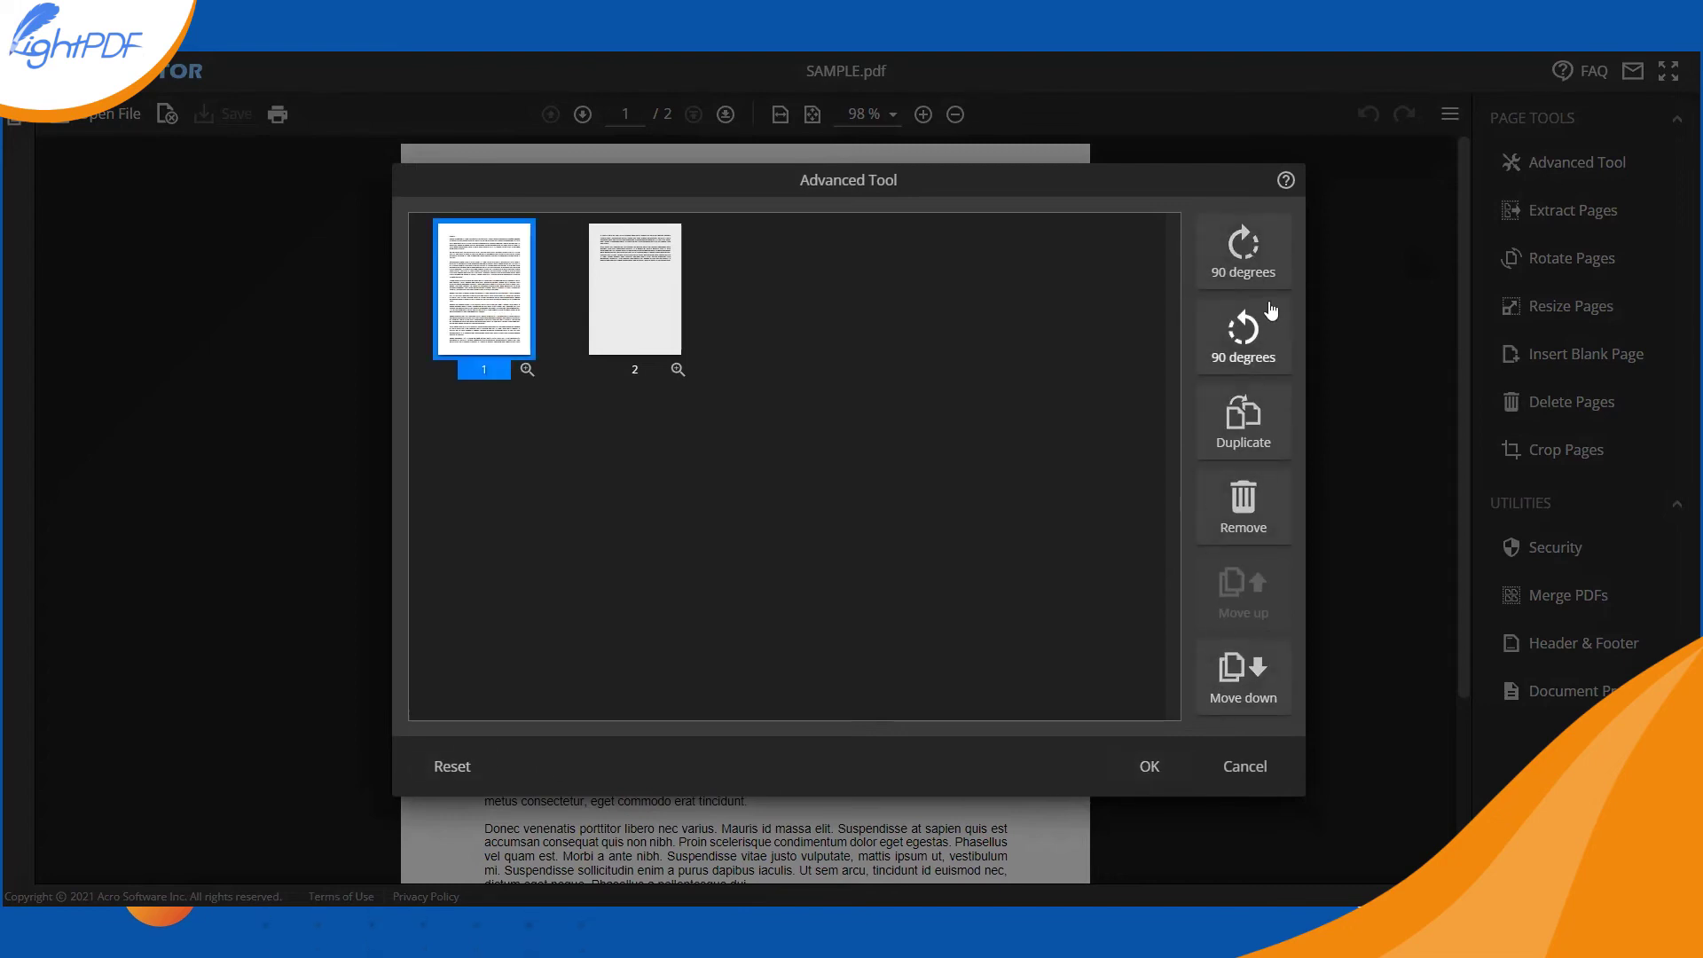
left_click(1273, 275)
left_click(1273, 276)
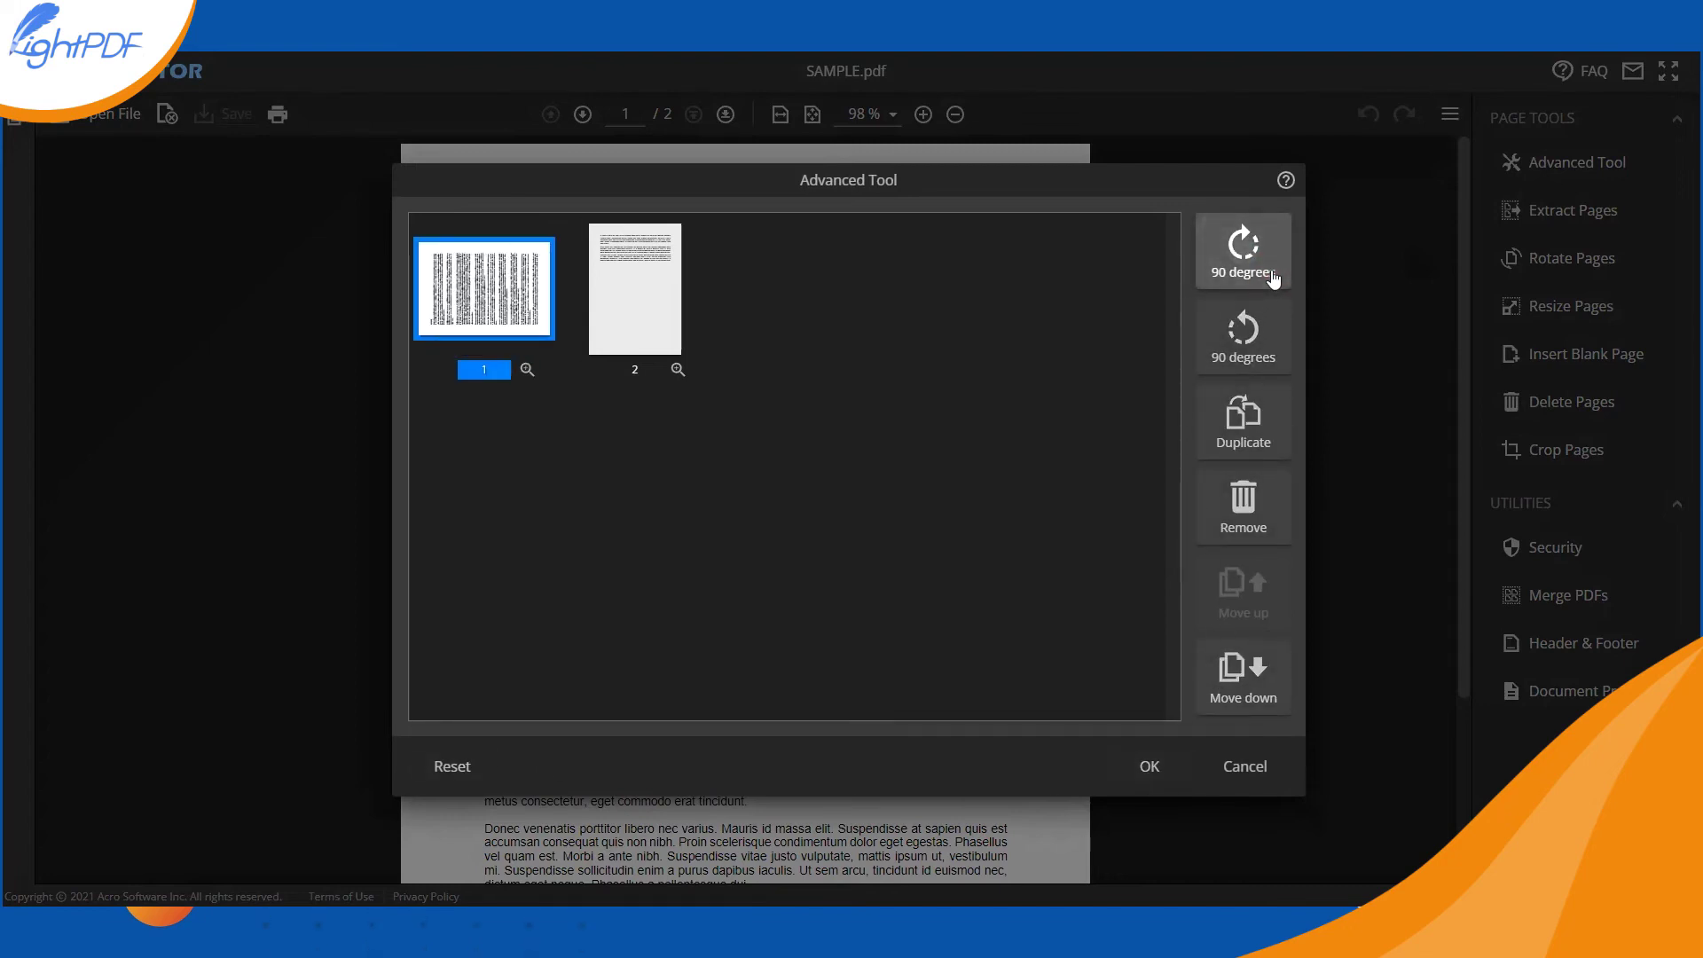
left_click(1151, 767)
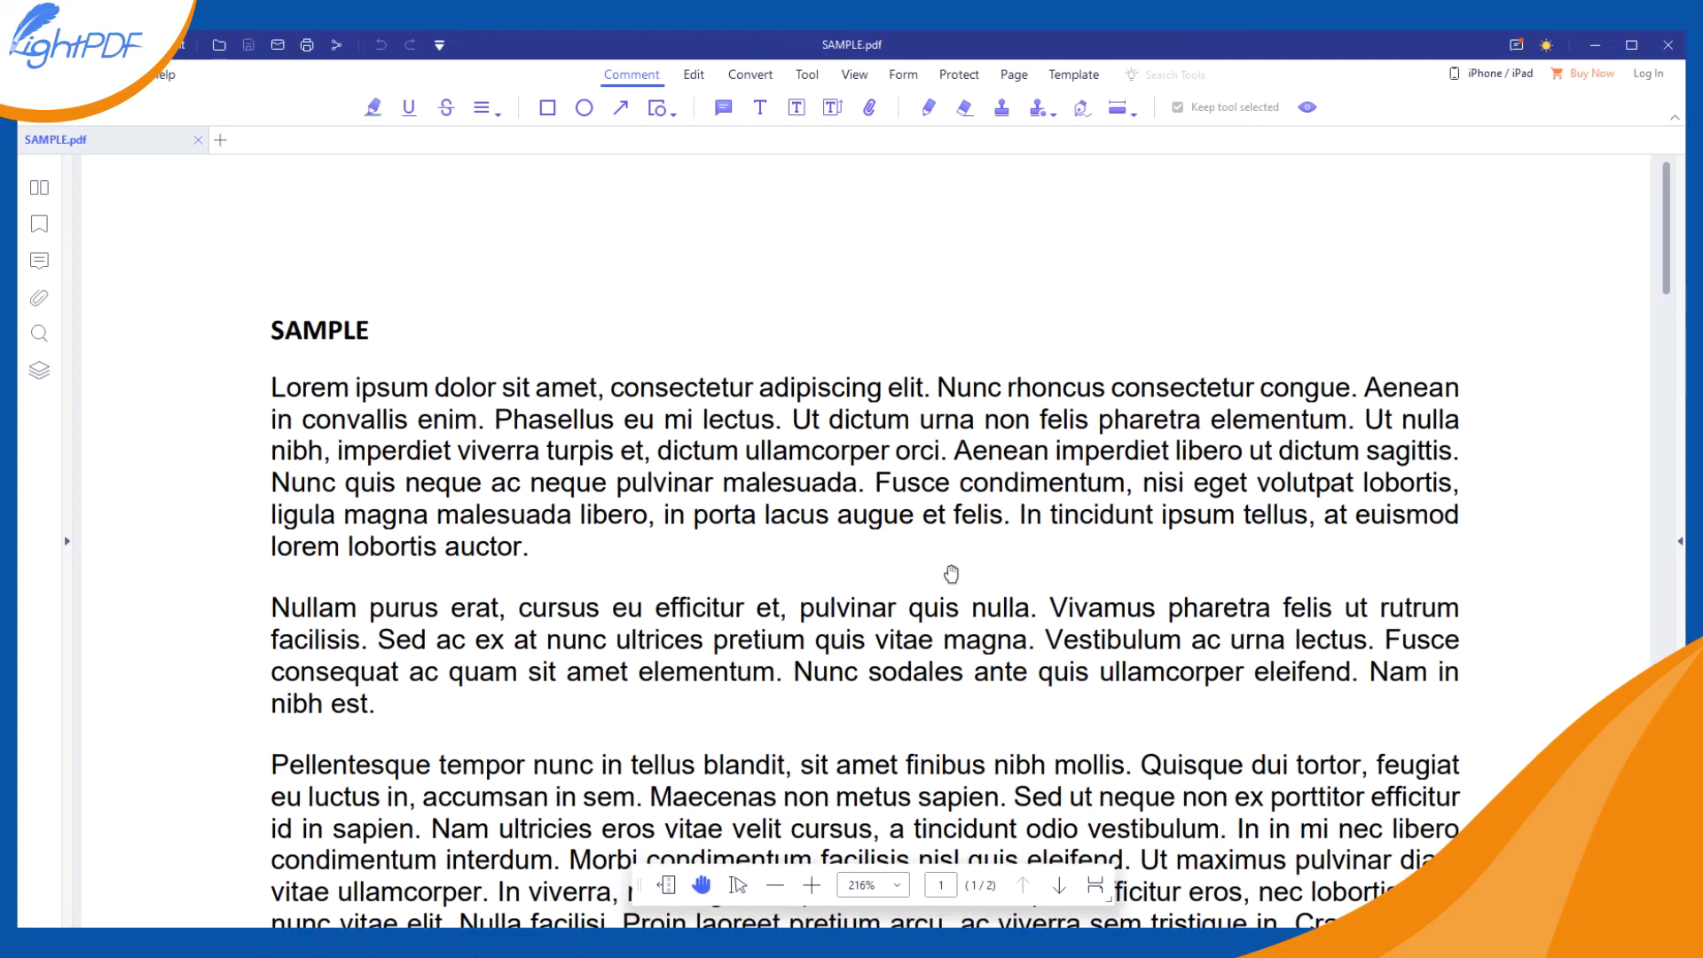
Step: Scroll through the annotated SAMPLE.pdf and dismiss the empty sticky-note popup
scroll(949, 572, "down", 2)
scroll(951, 574, "down", 2)
scroll(952, 574, "down", 2)
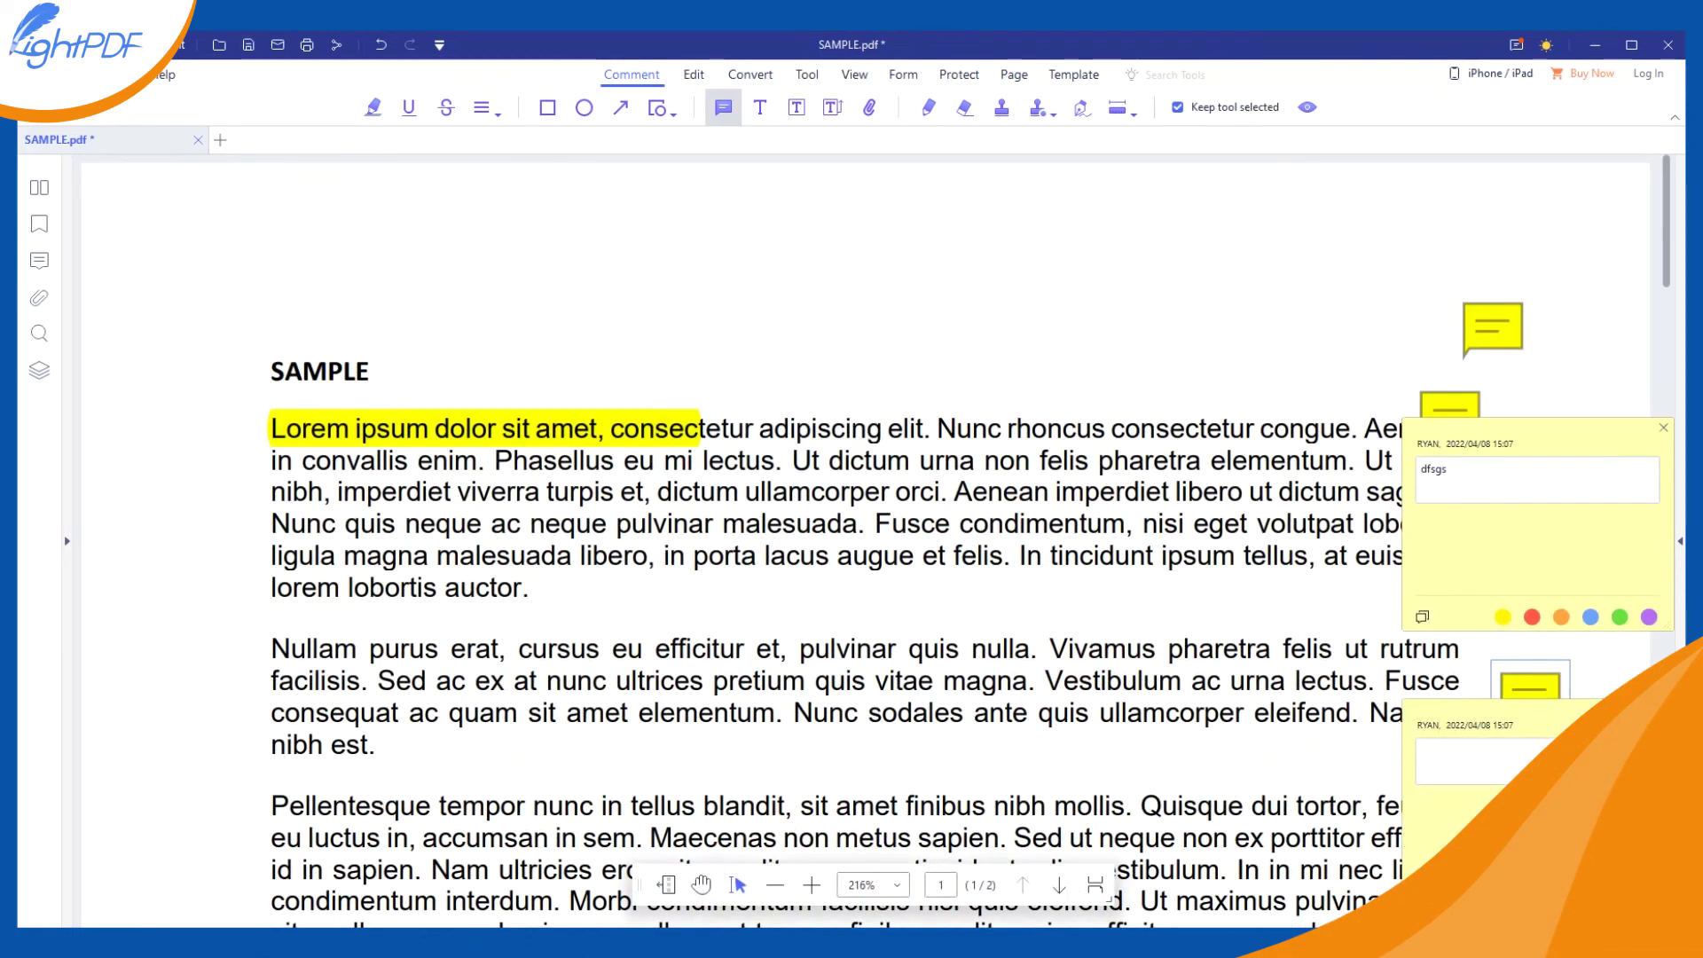
key("Escape")
Step: View a note's properties, then browse the Protect tools and Page thumbnails
left_click(1681, 546)
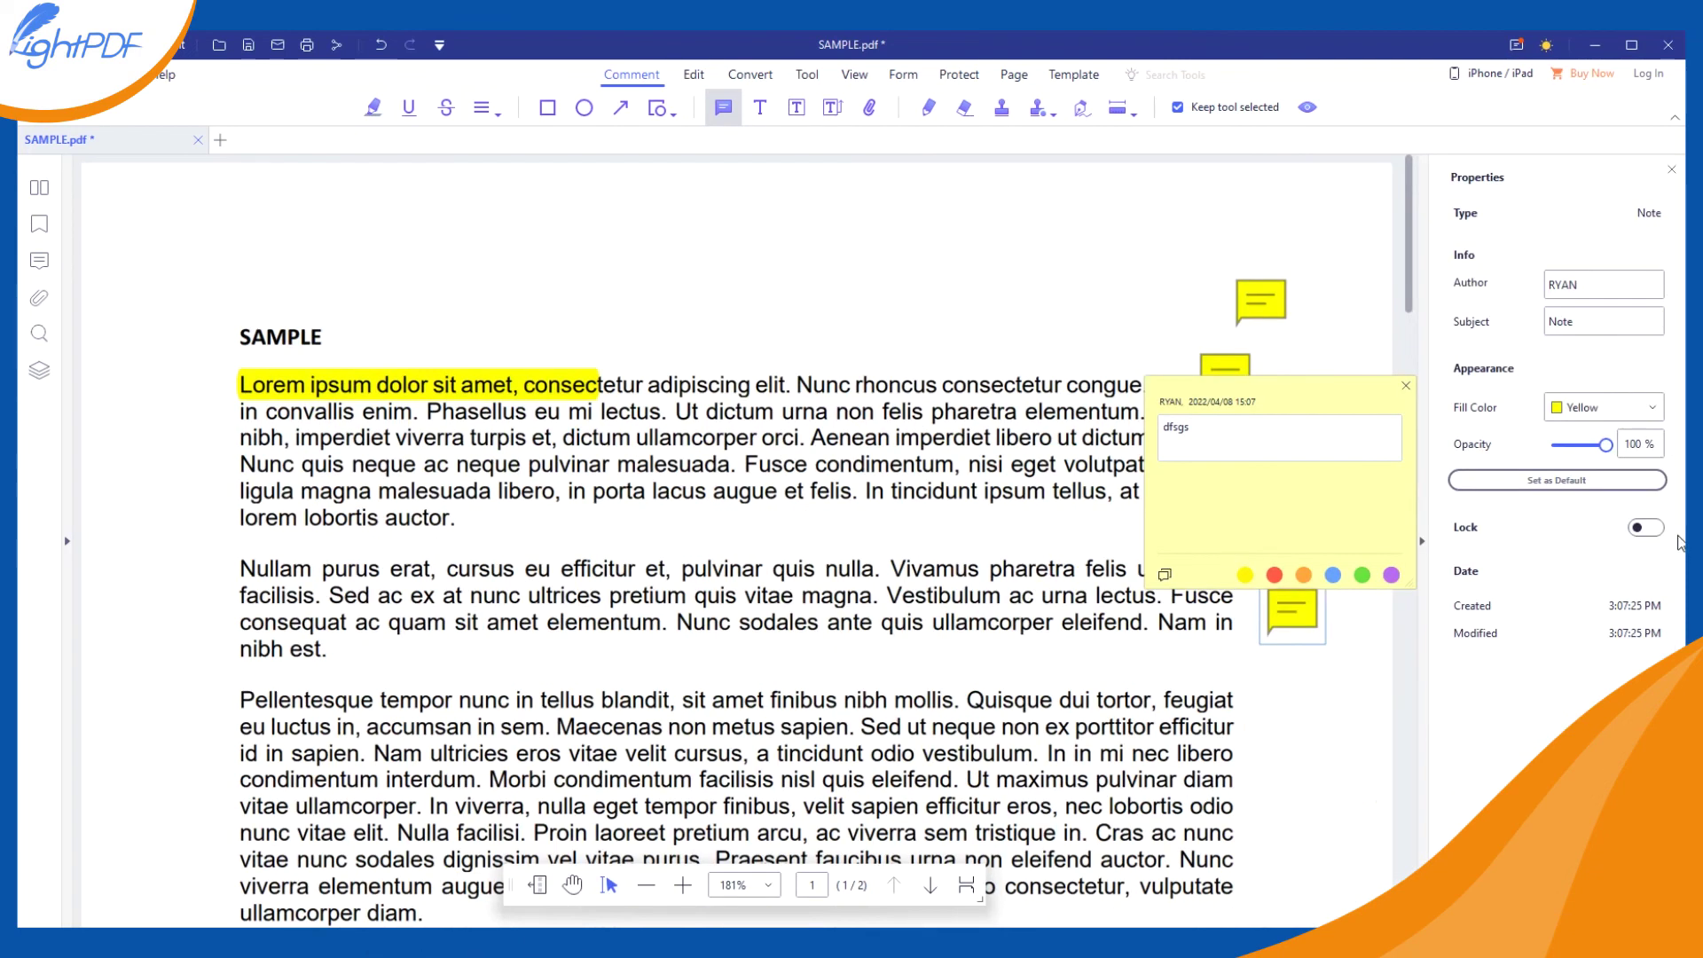
left_click(1407, 386)
left_click(959, 74)
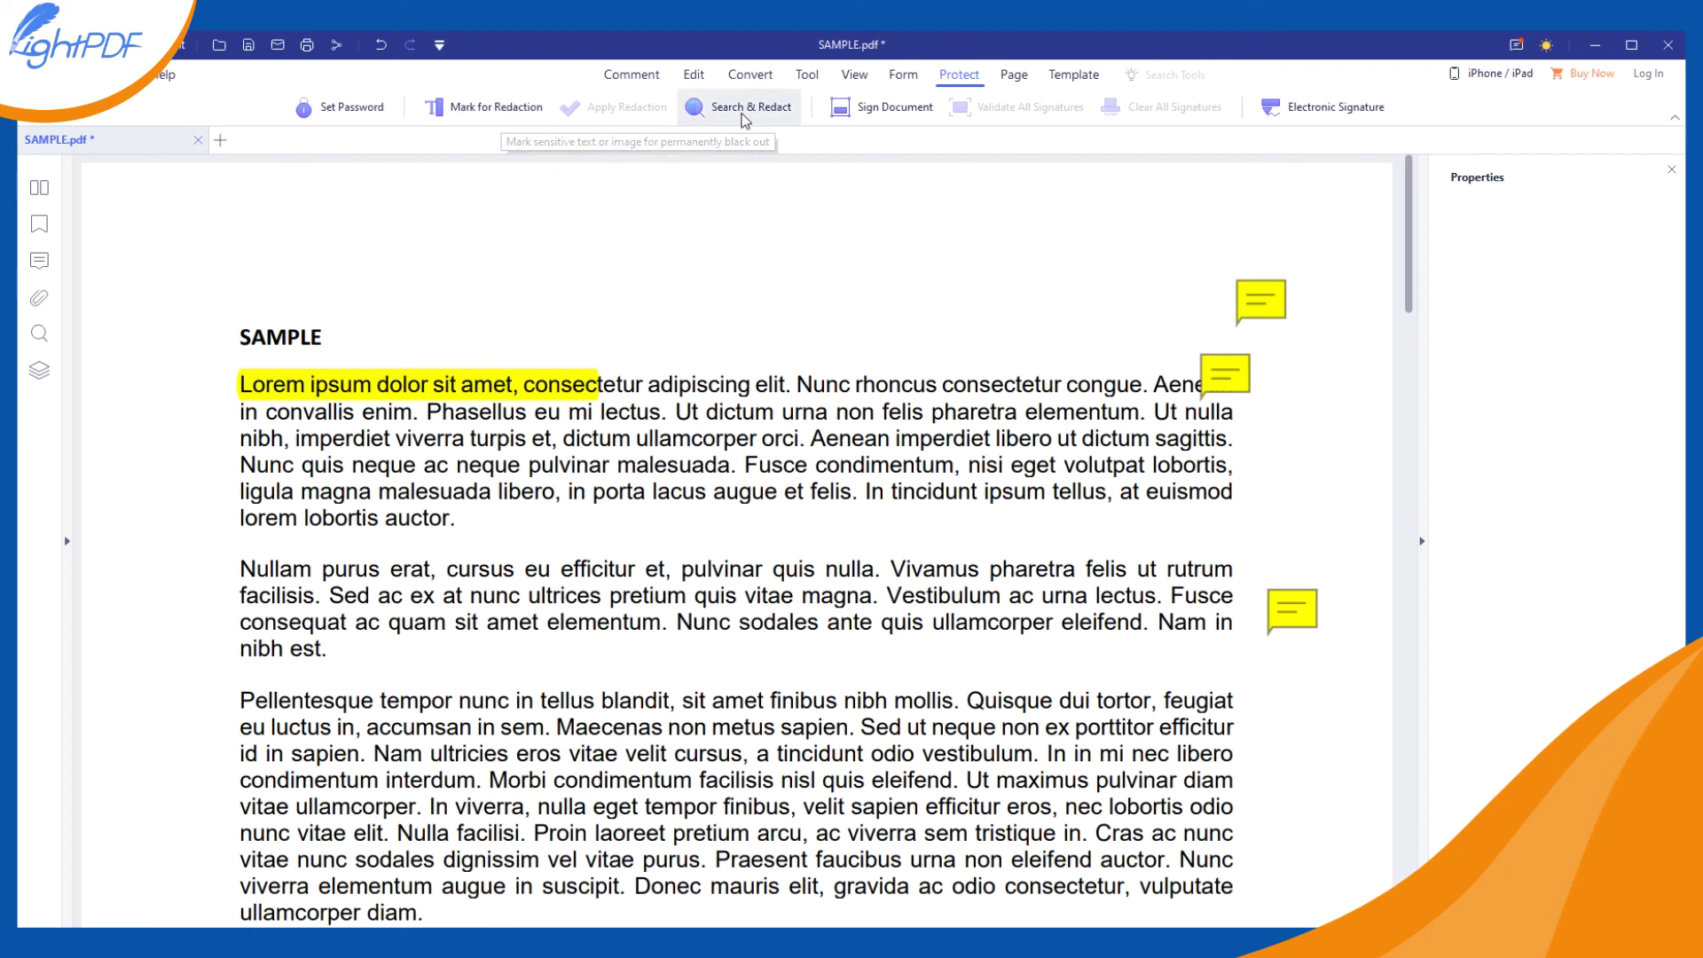
left_click(1016, 78)
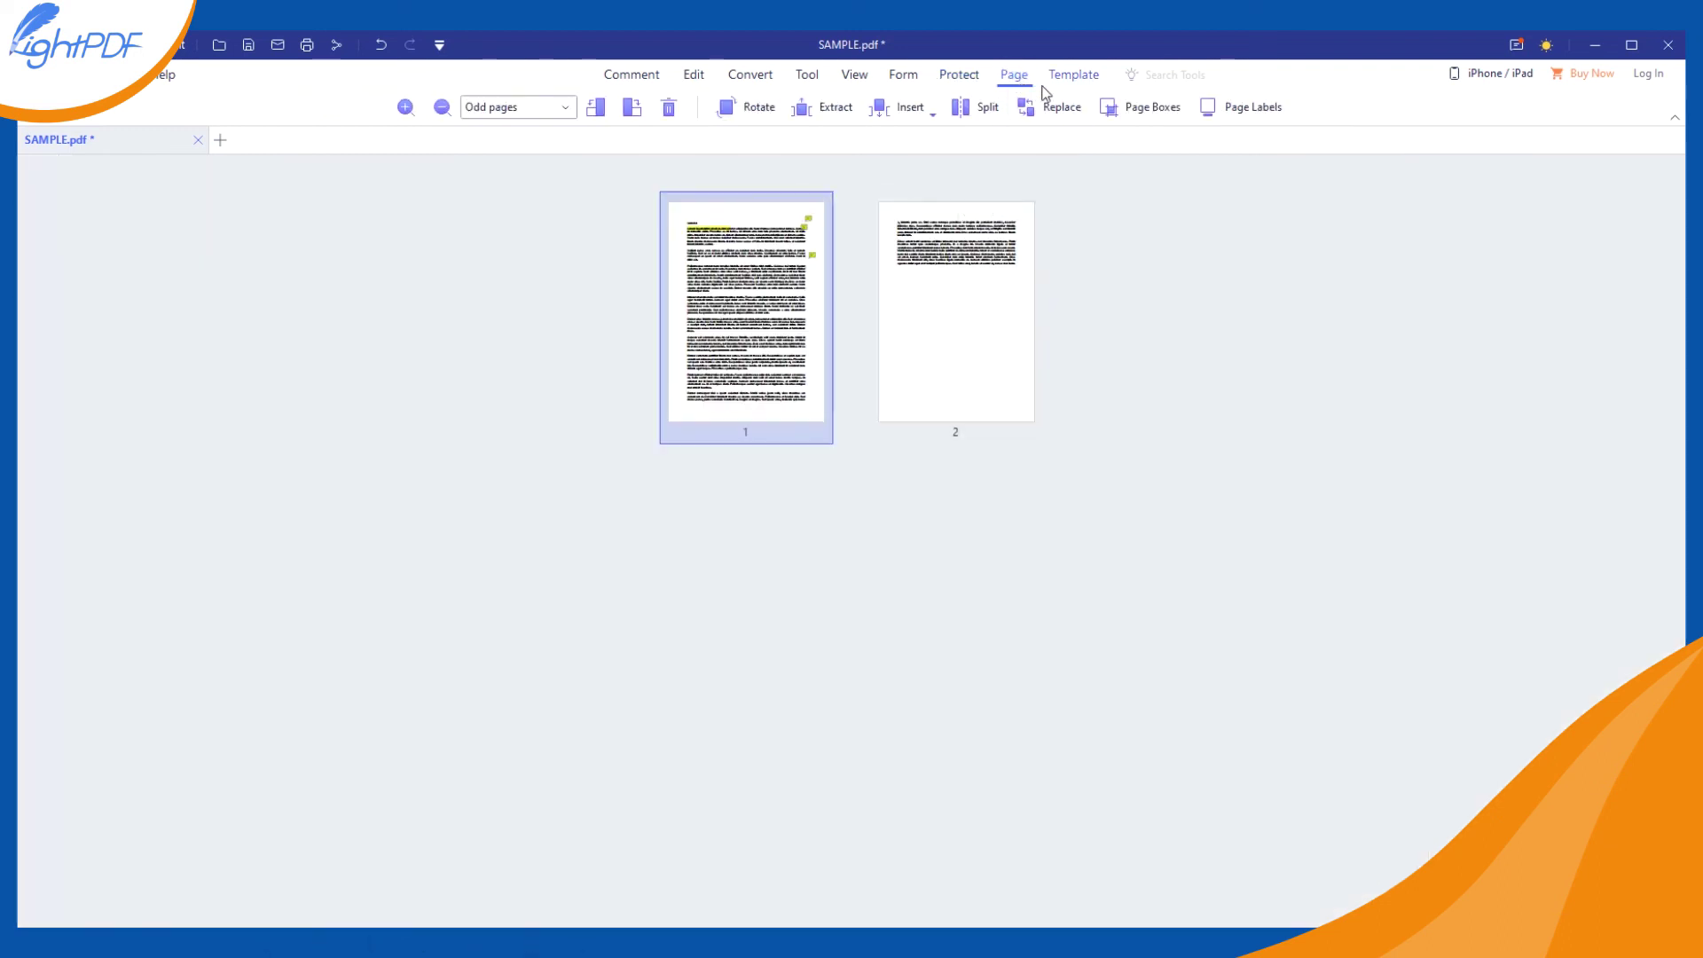